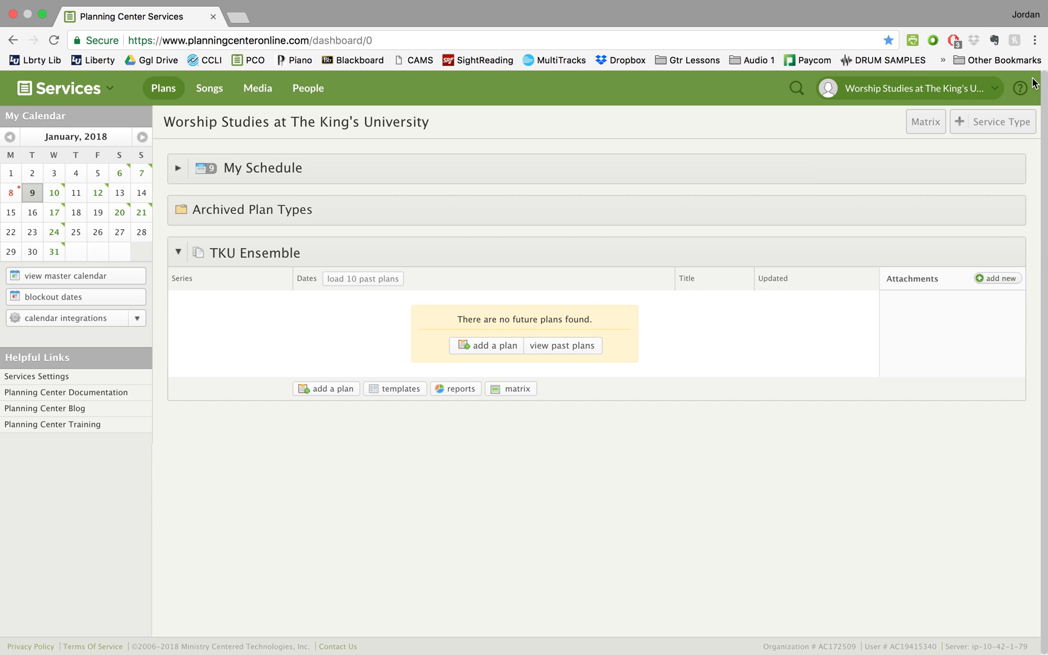
View the linked accounts available for the signed-in profile.
left_click(999, 95)
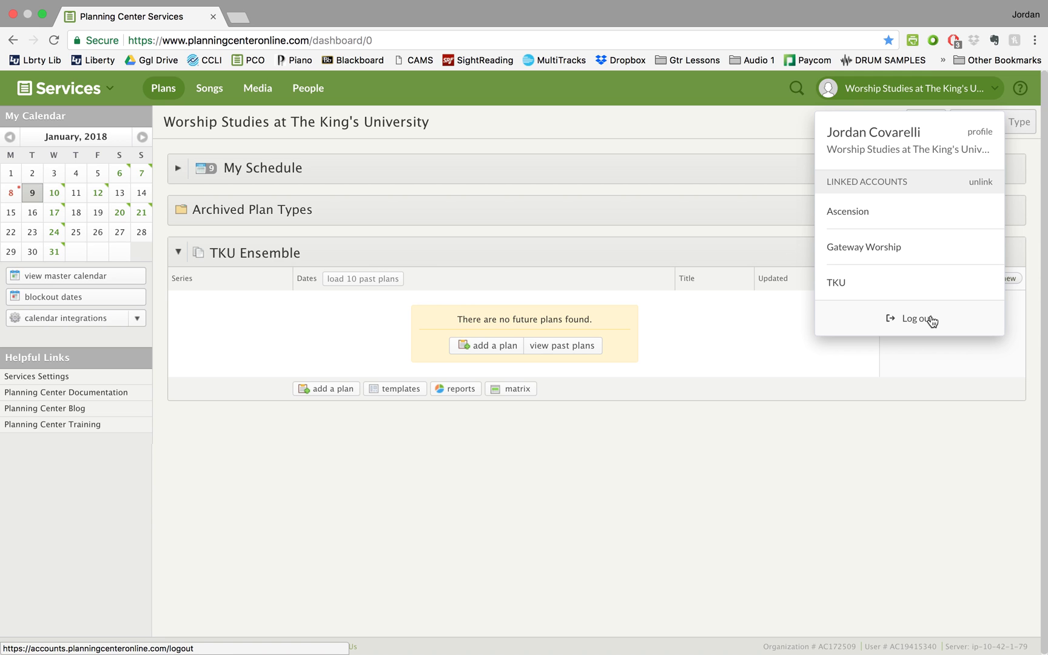
left_click(924, 496)
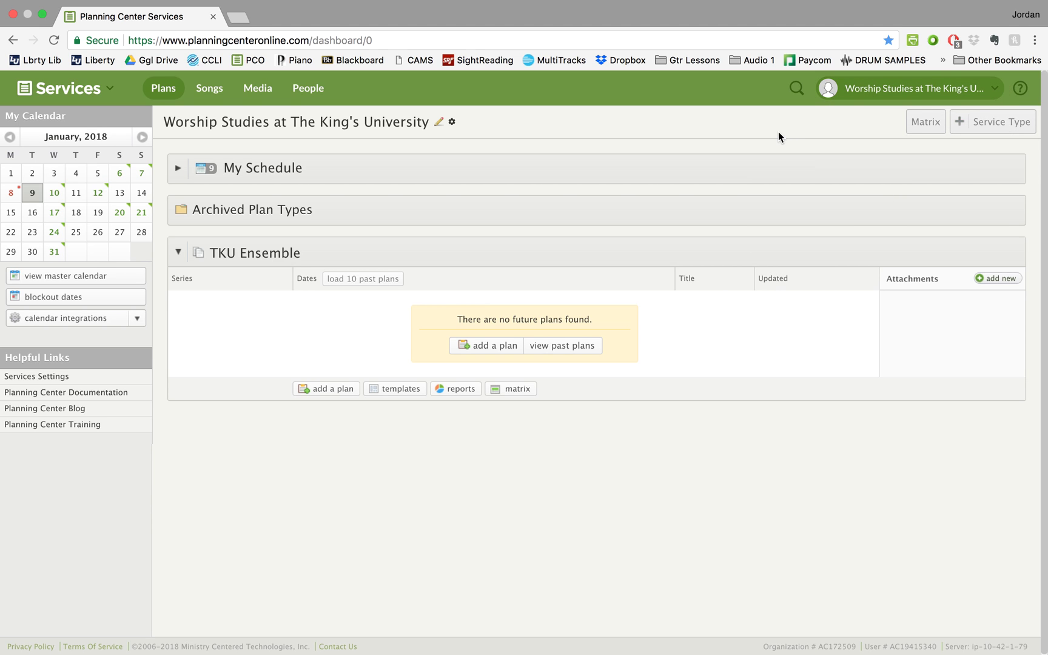
Look at the Help & Support suggestions and the online documentation's help articles, and return to the dashboard.
left_click(1021, 90)
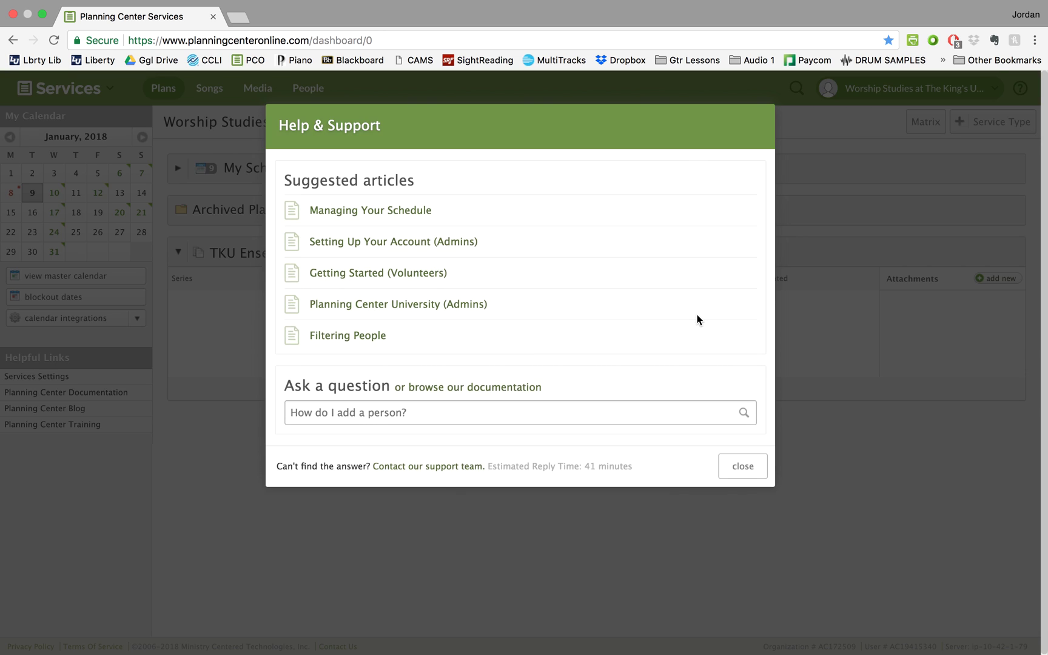
left_click(446, 394)
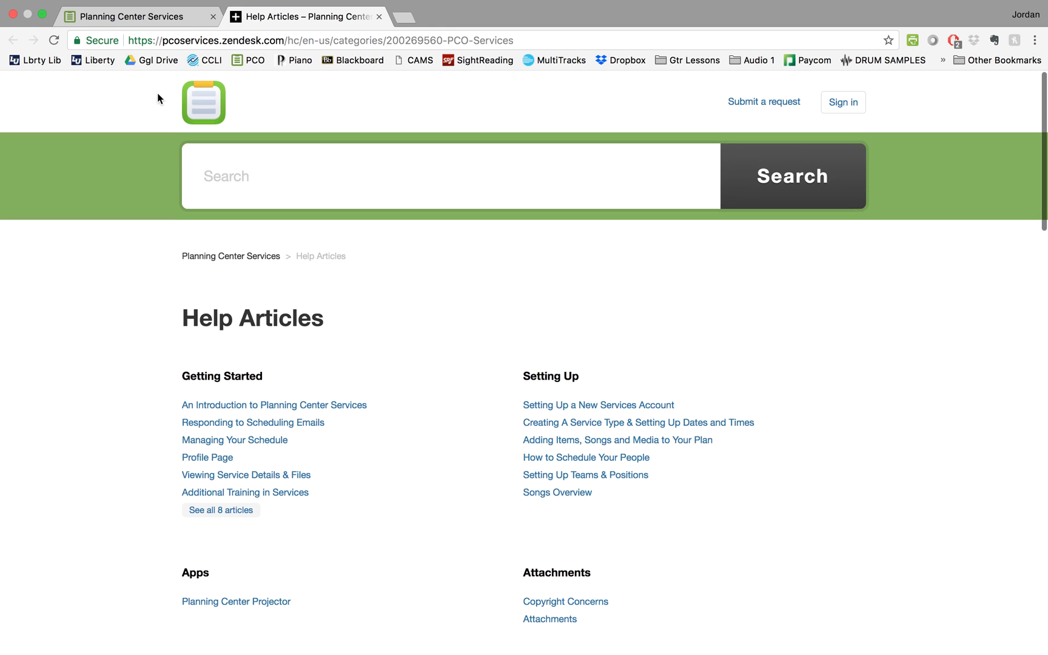
left_click(131, 19)
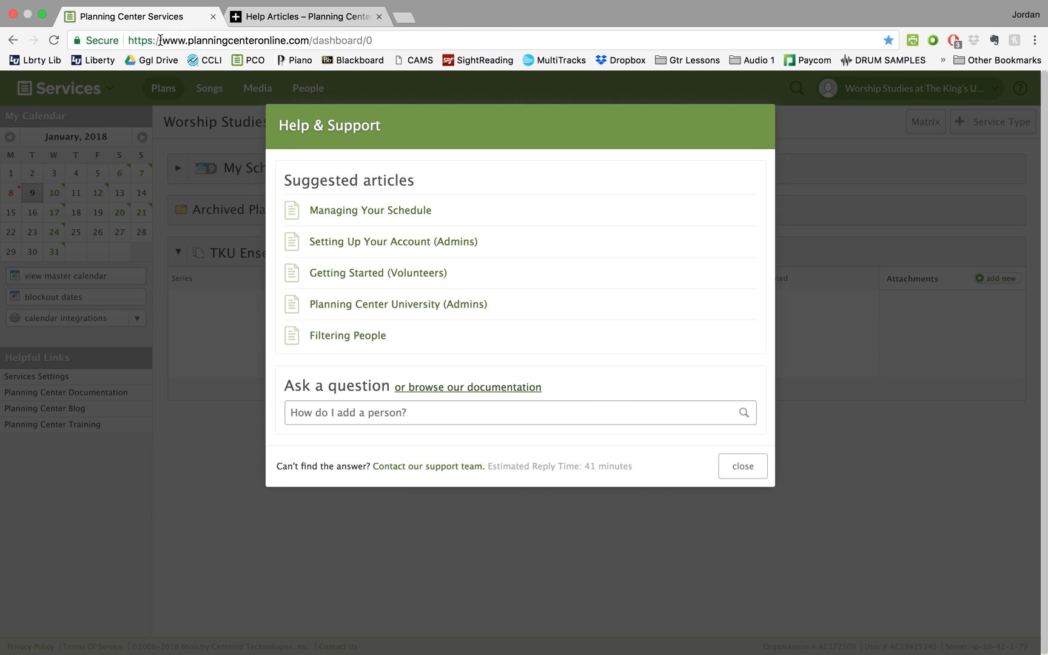
left_click(758, 468)
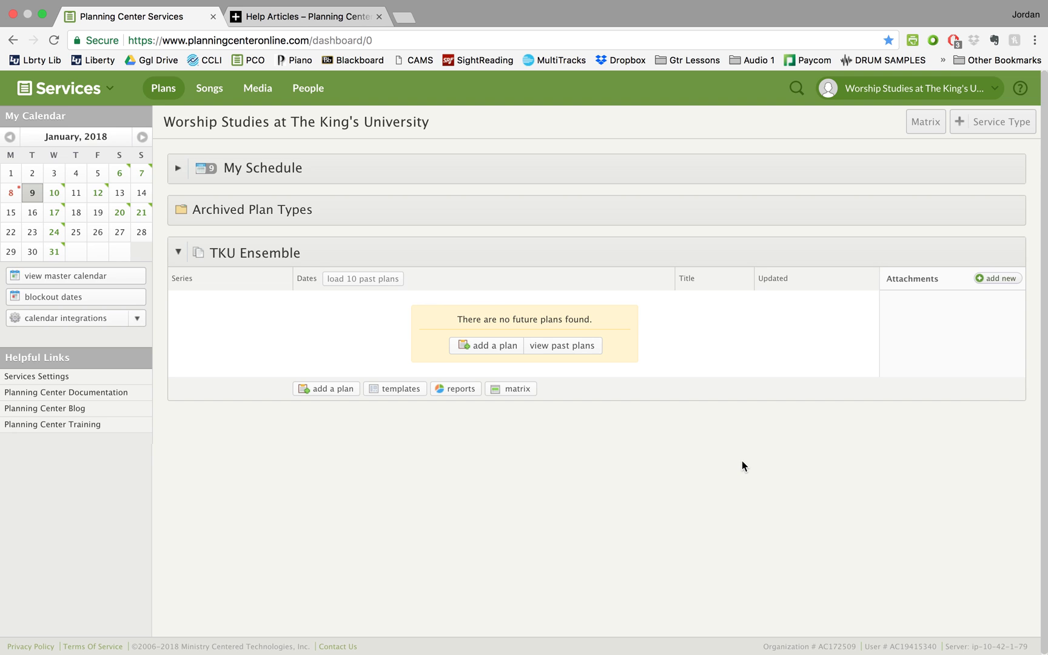
Check the list of recent plans and look through the entire song library.
mouse_move(172, 91)
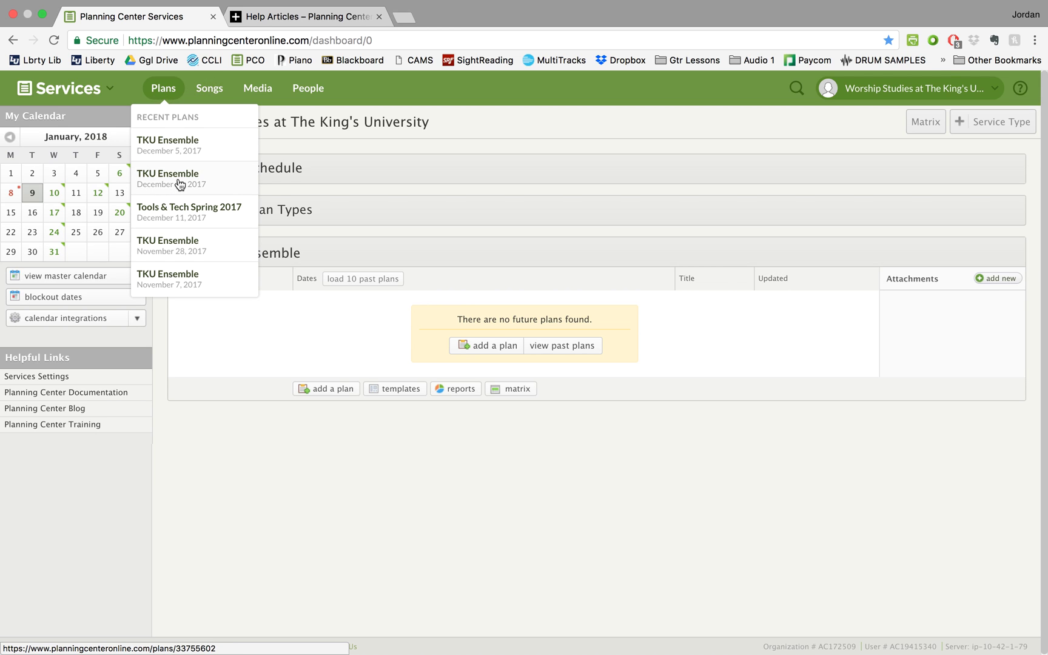
left_click(206, 99)
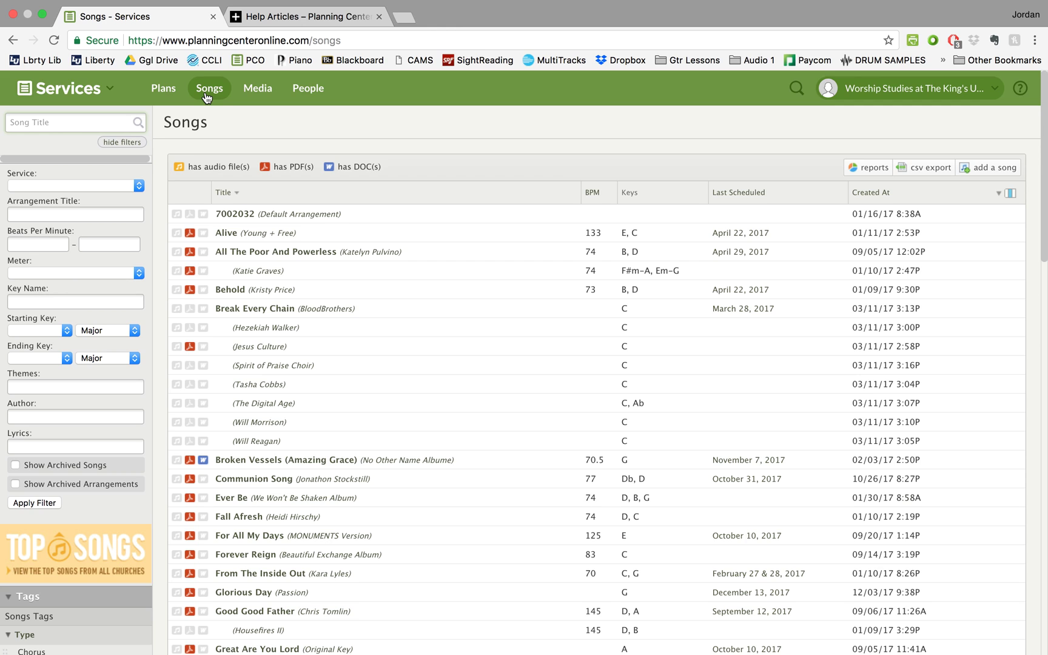
mouse_move(174, 97)
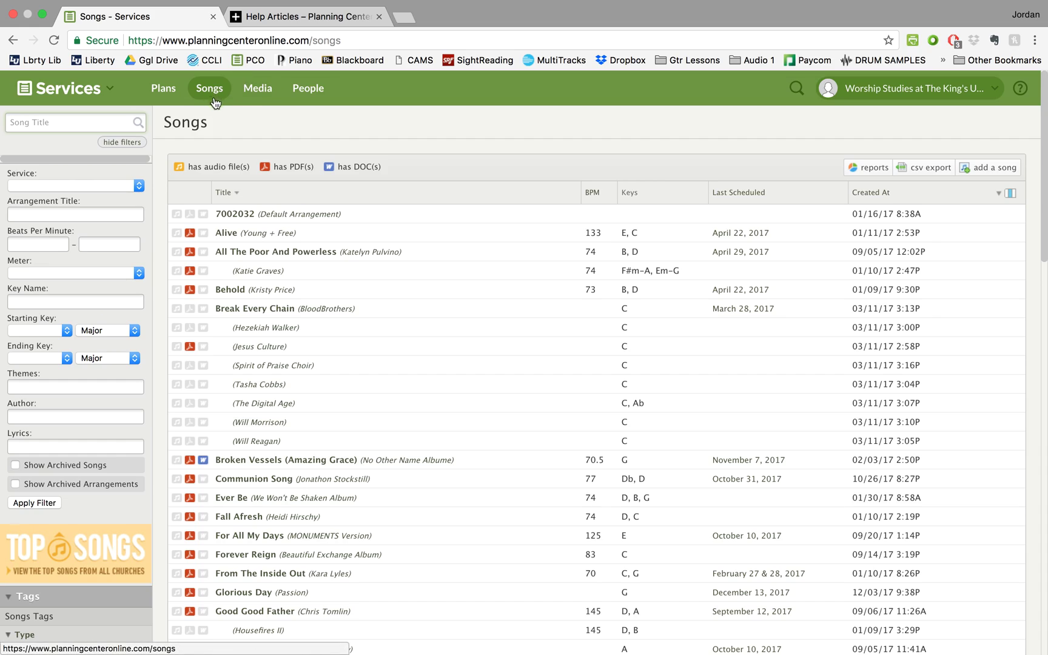
scroll(169, 327, "down", 4)
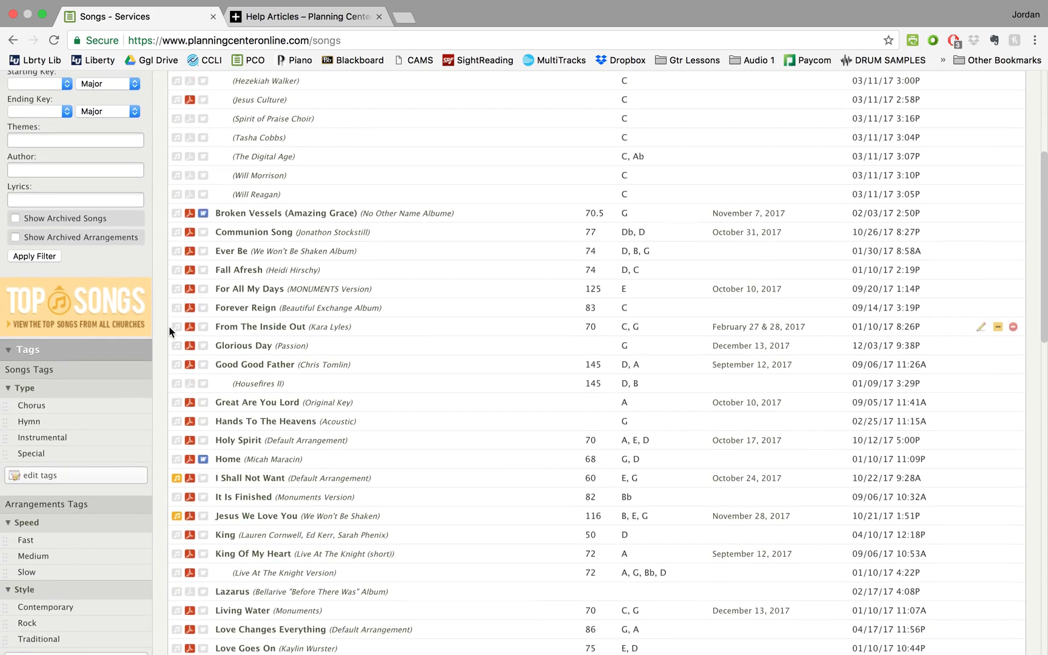
scroll(170, 330, "down", 3)
scroll(161, 347, "down", 12)
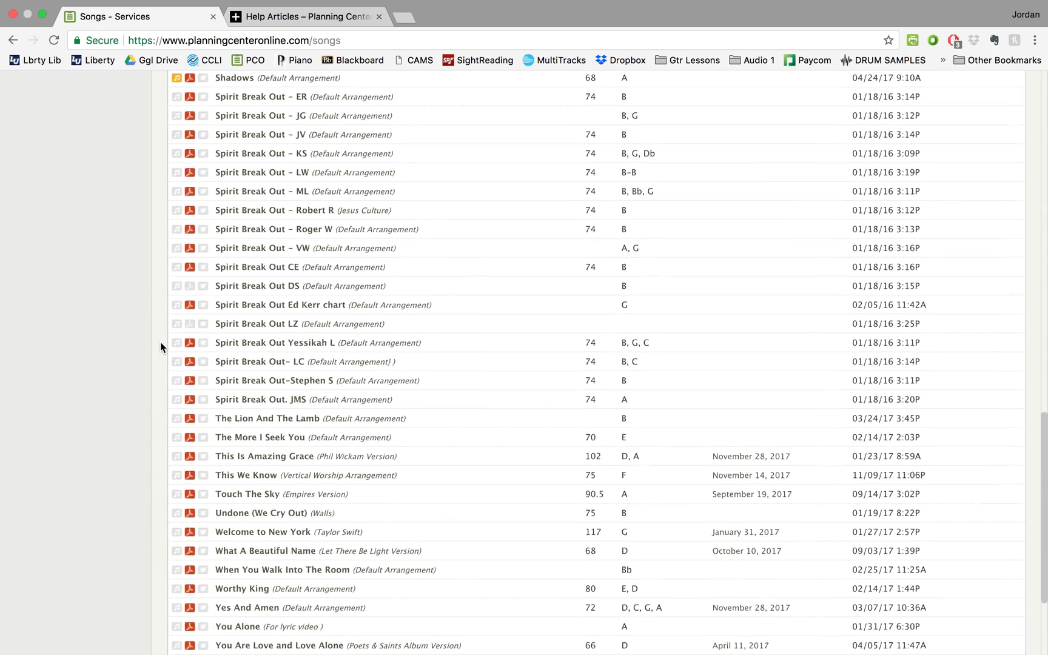
scroll(161, 347, "up", 20)
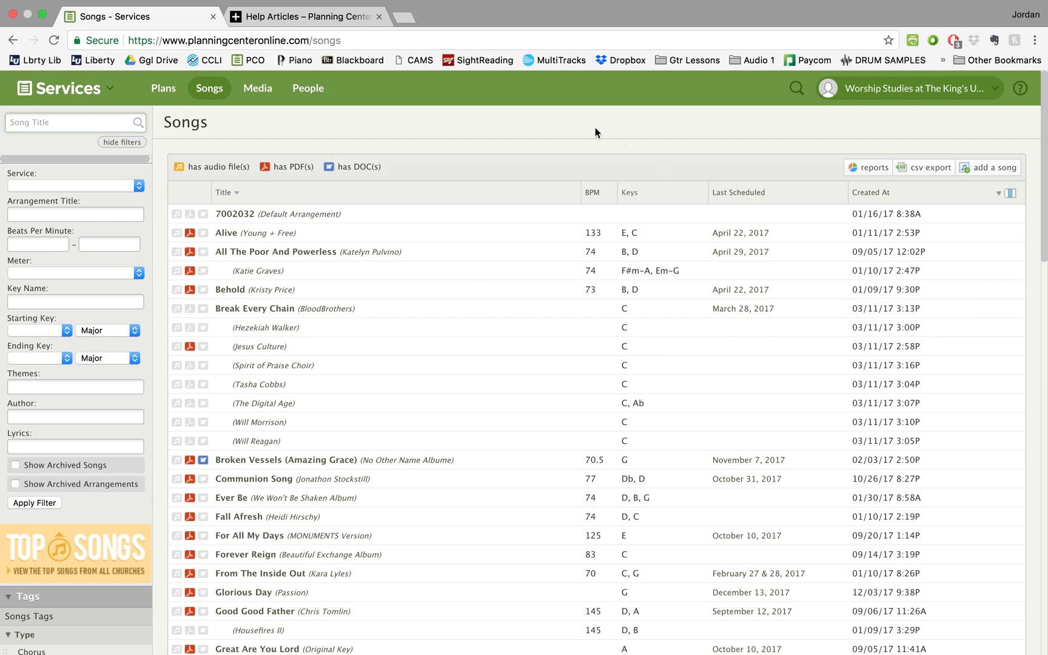
scroll(464, 567, "down", 15)
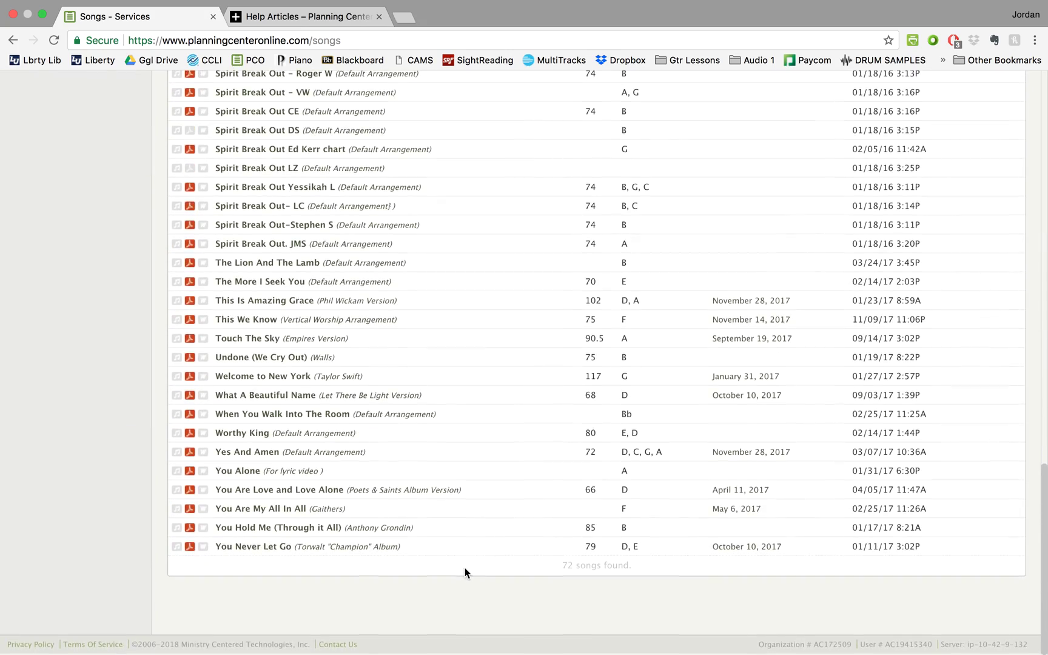
scroll(464, 567, "up", 20)
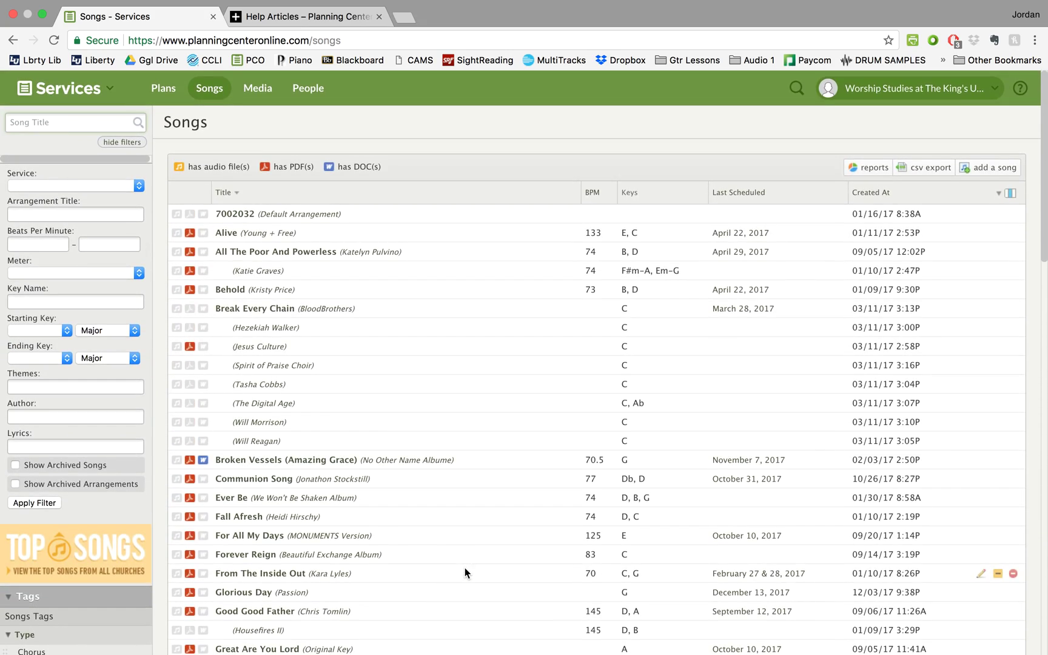
View the media library and the people list, and return to the plans dashboard.
left_click(257, 91)
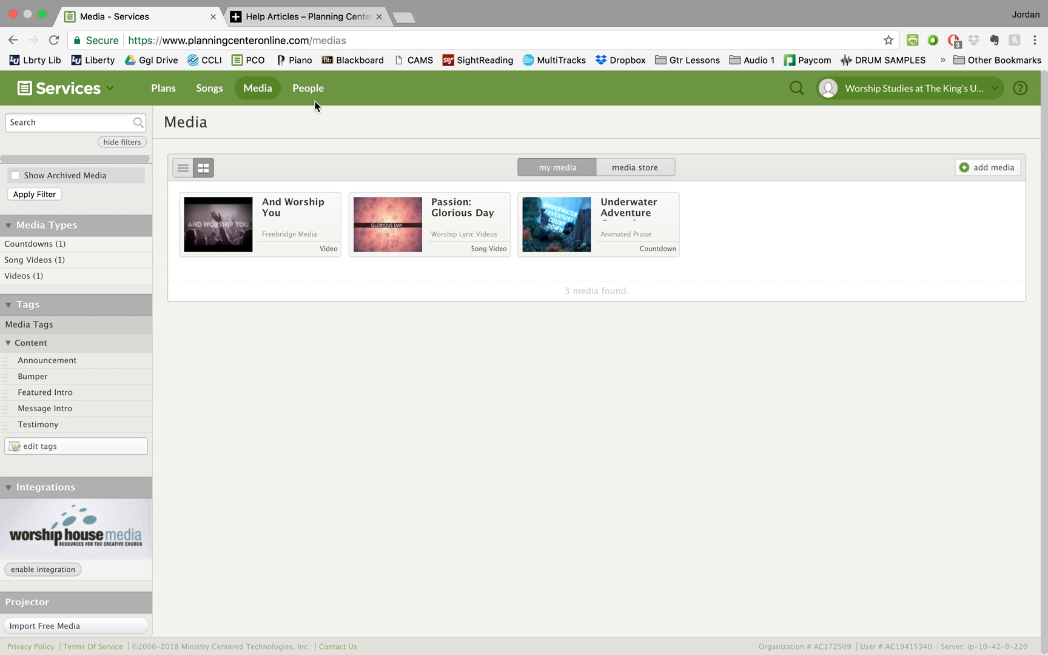
left_click(310, 90)
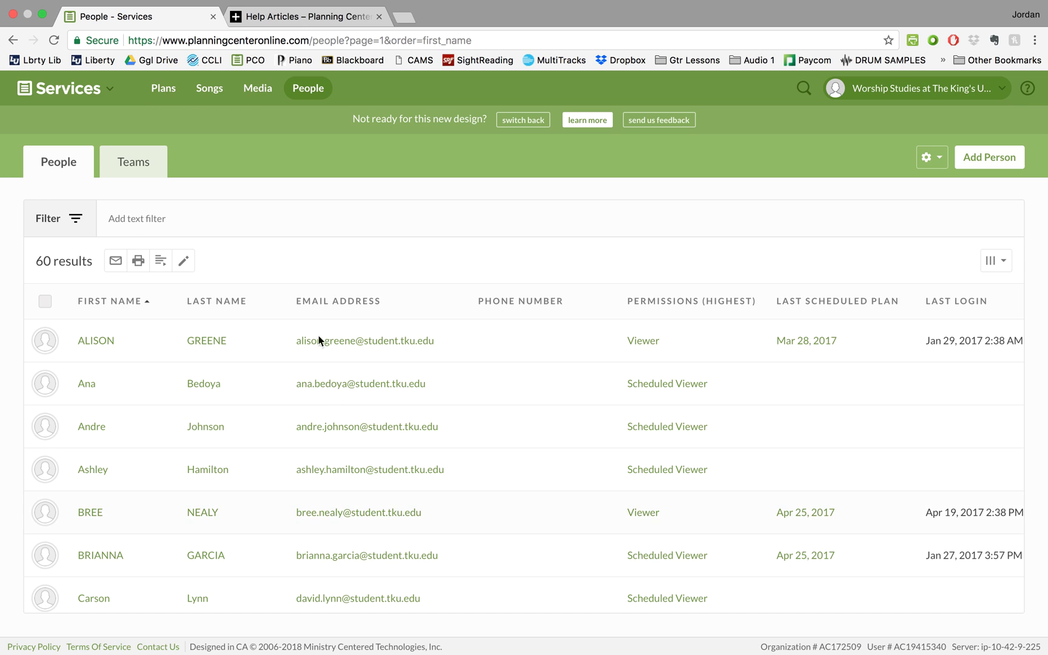
left_click(171, 95)
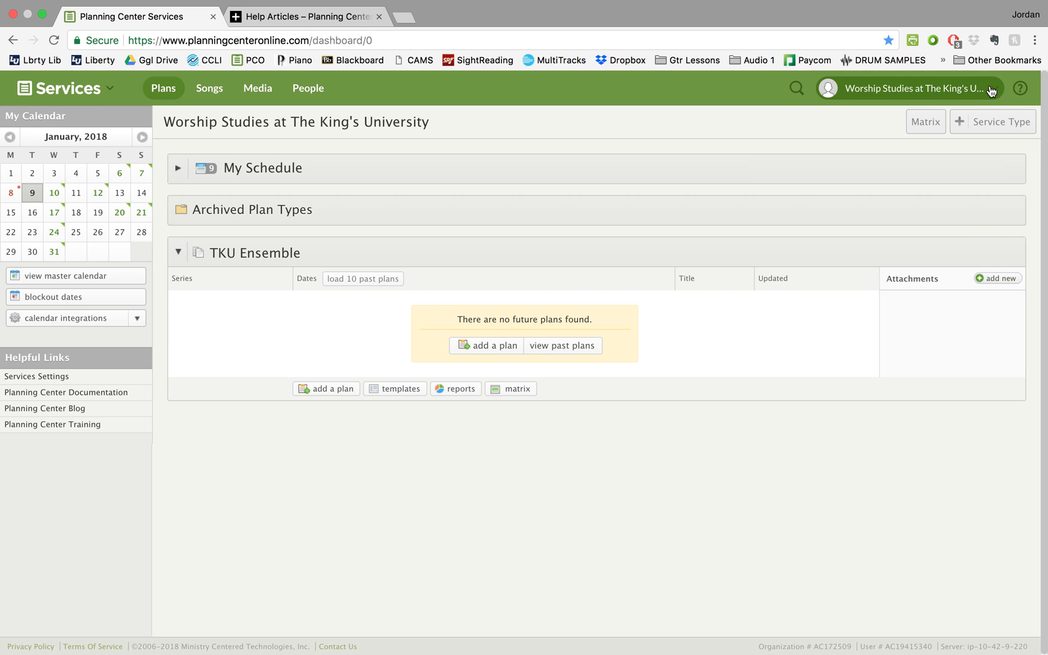
mouse_move(1002, 124)
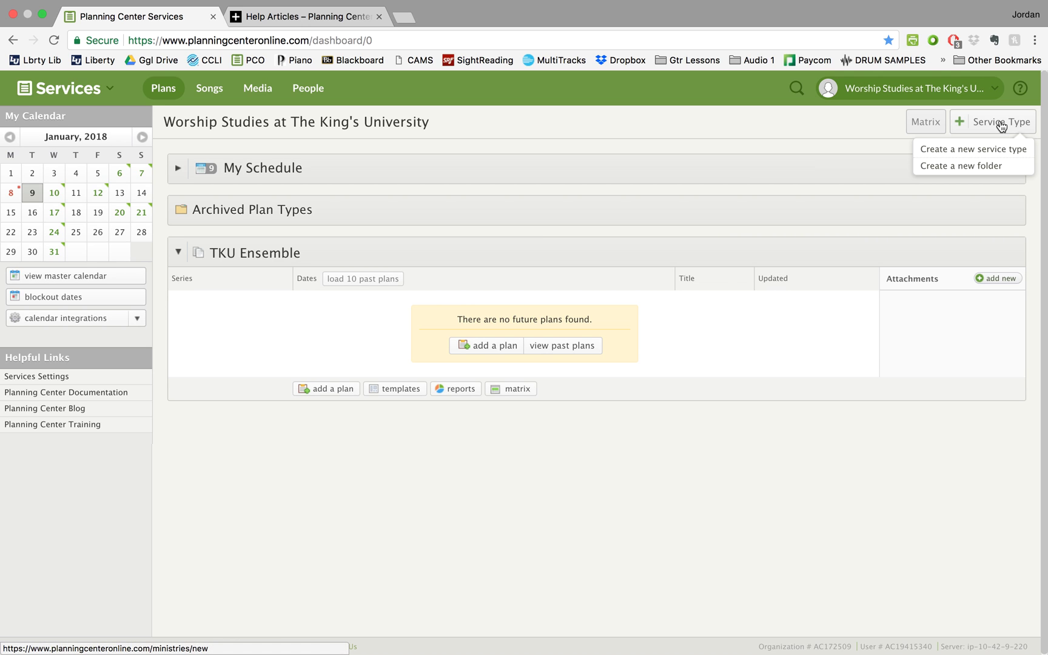
left_click(978, 169)
left_click(643, 339)
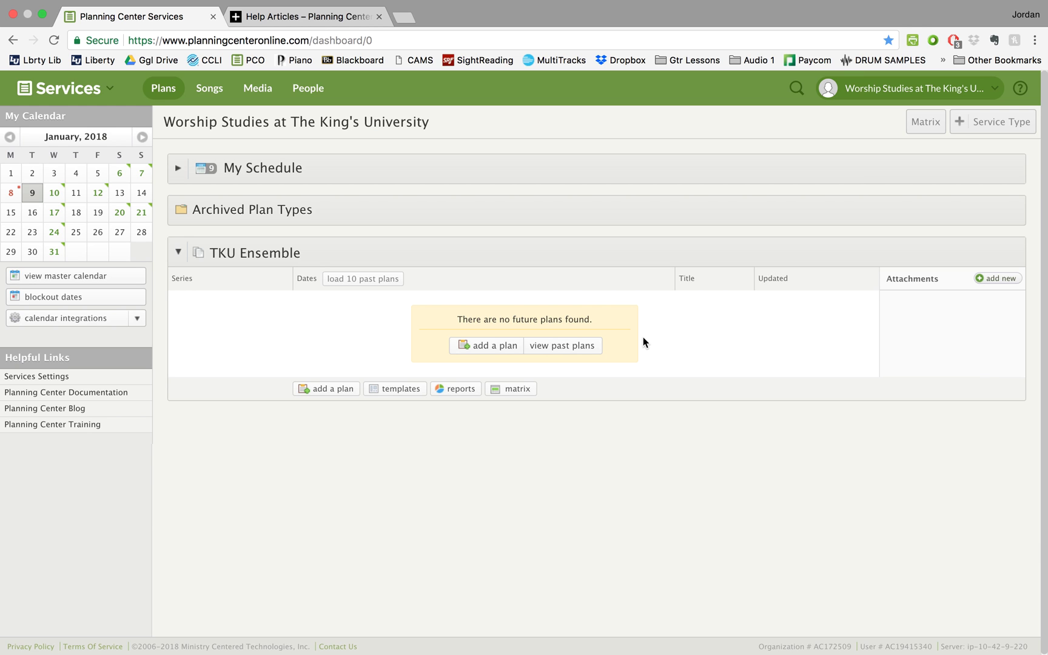
Create a new plans folder named Current Classes and assign it to the Southlake Campus.
mouse_move(990, 128)
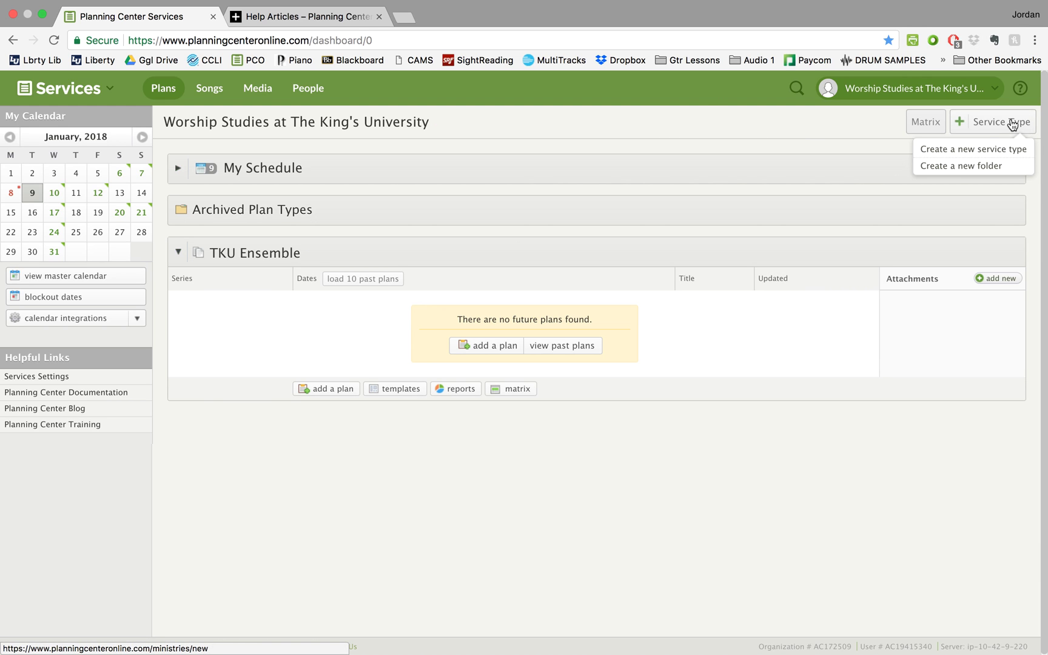
left_click(961, 165)
left_click(402, 197)
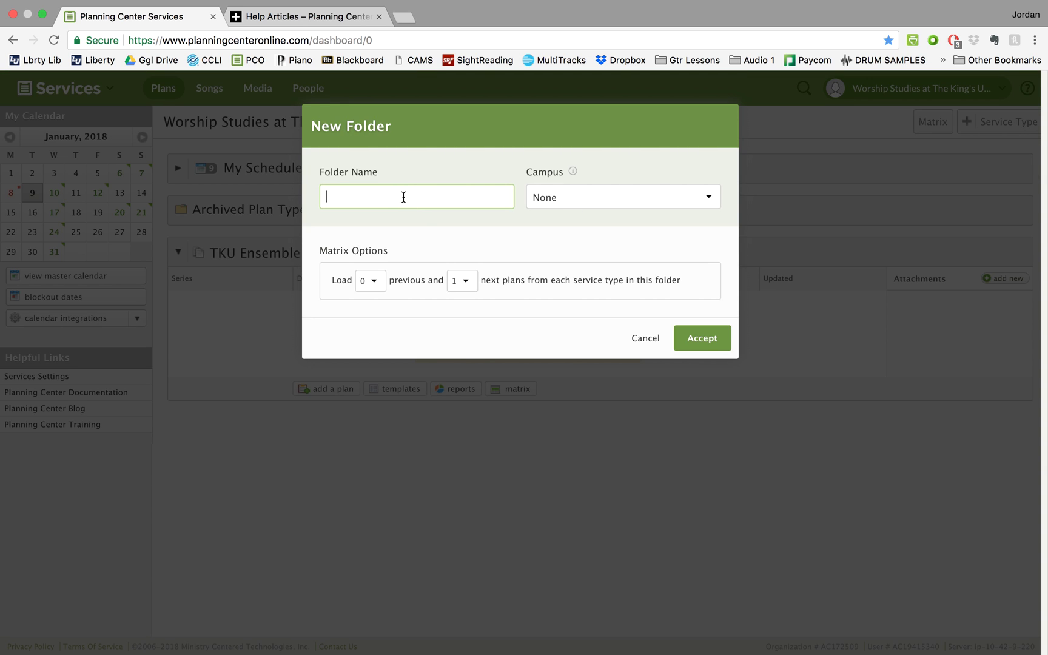
type("Current Classes")
left_click(606, 202)
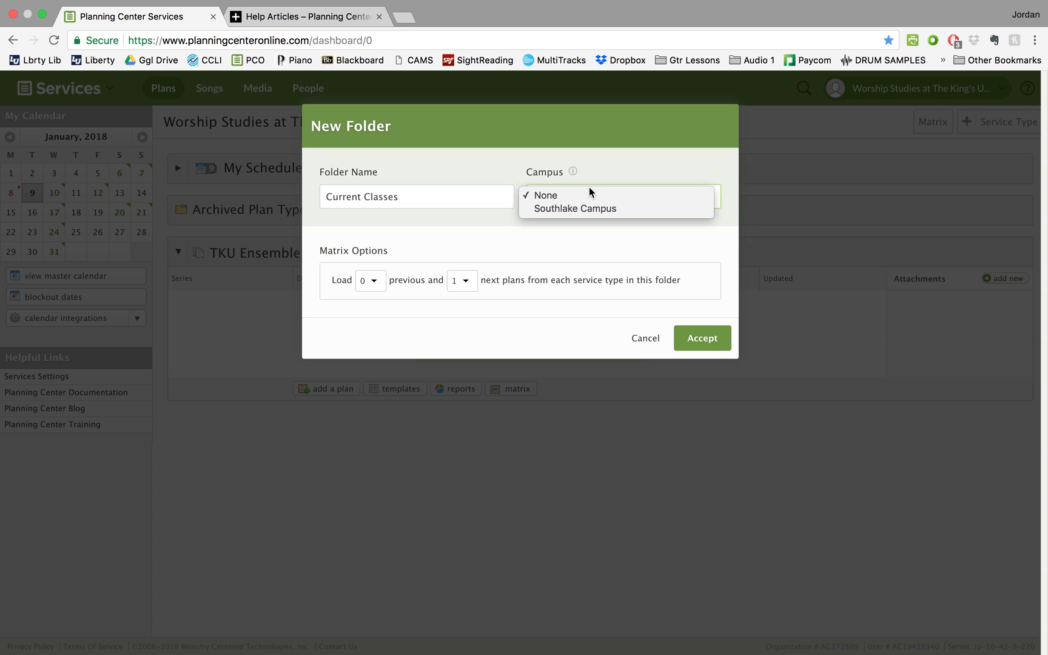
left_click(594, 209)
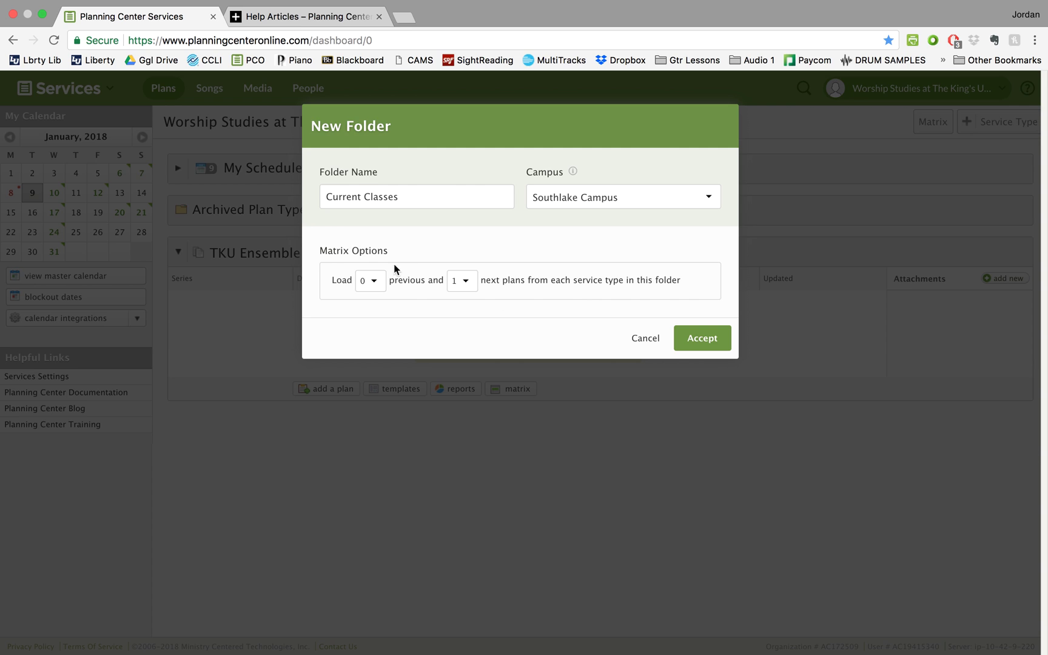
left_click(702, 347)
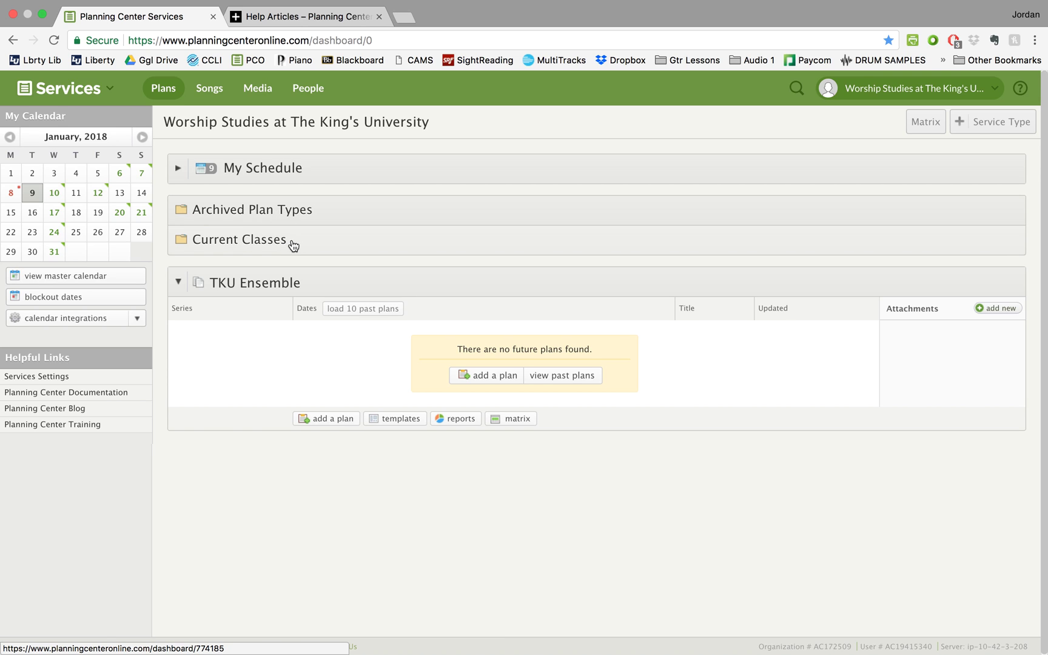
left_click(999, 123)
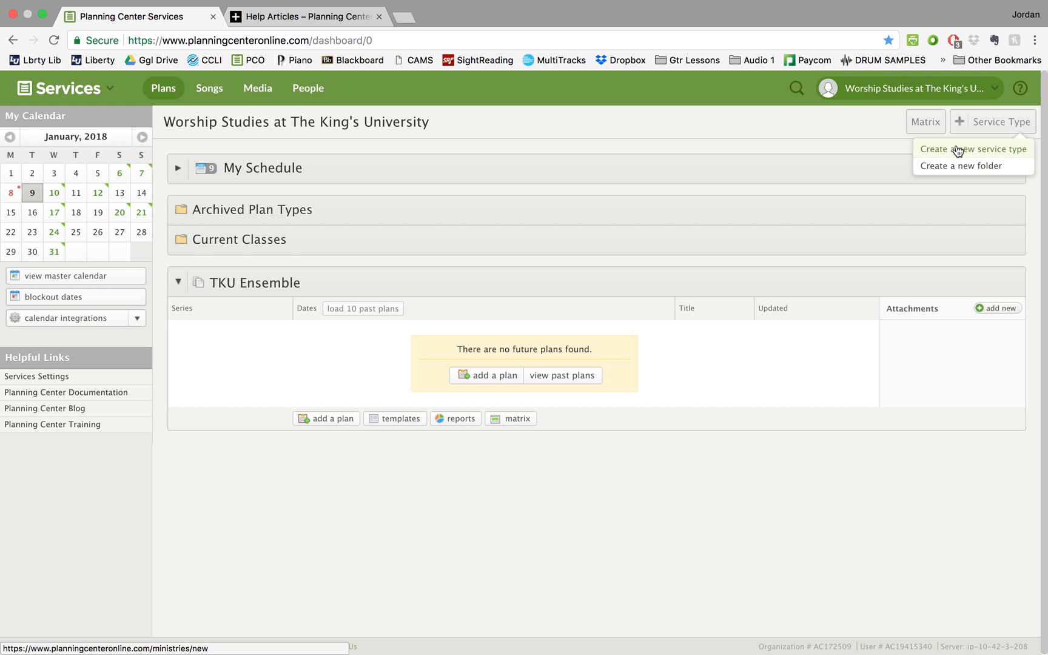
left_click(995, 149)
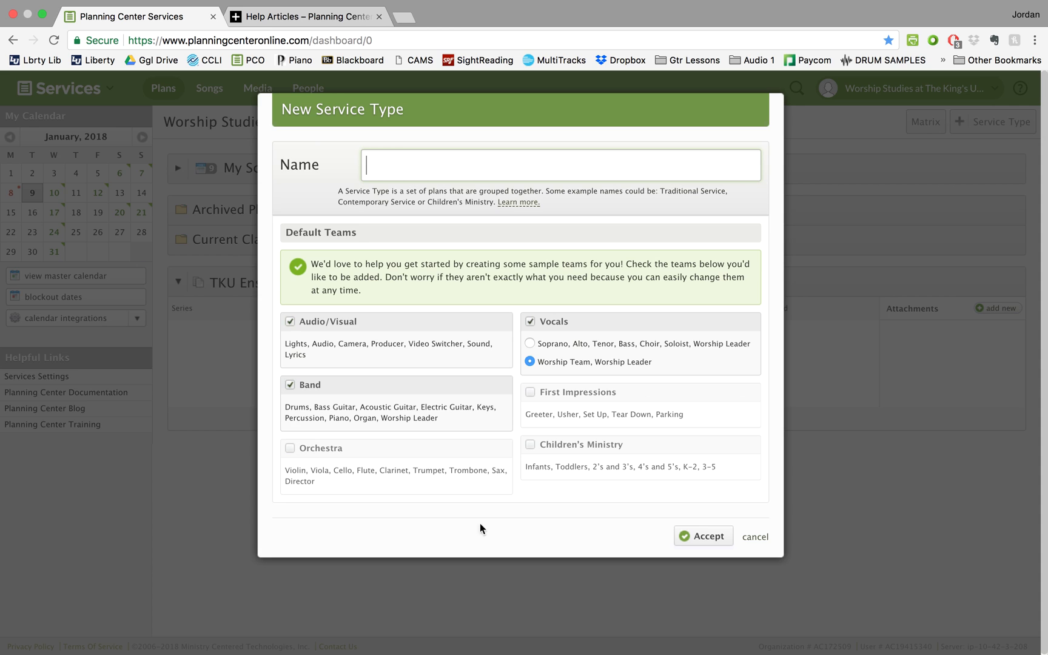
left_click(756, 541)
Start a new service type and name it Tools & Tech Spring 2018.
left_click(1006, 129)
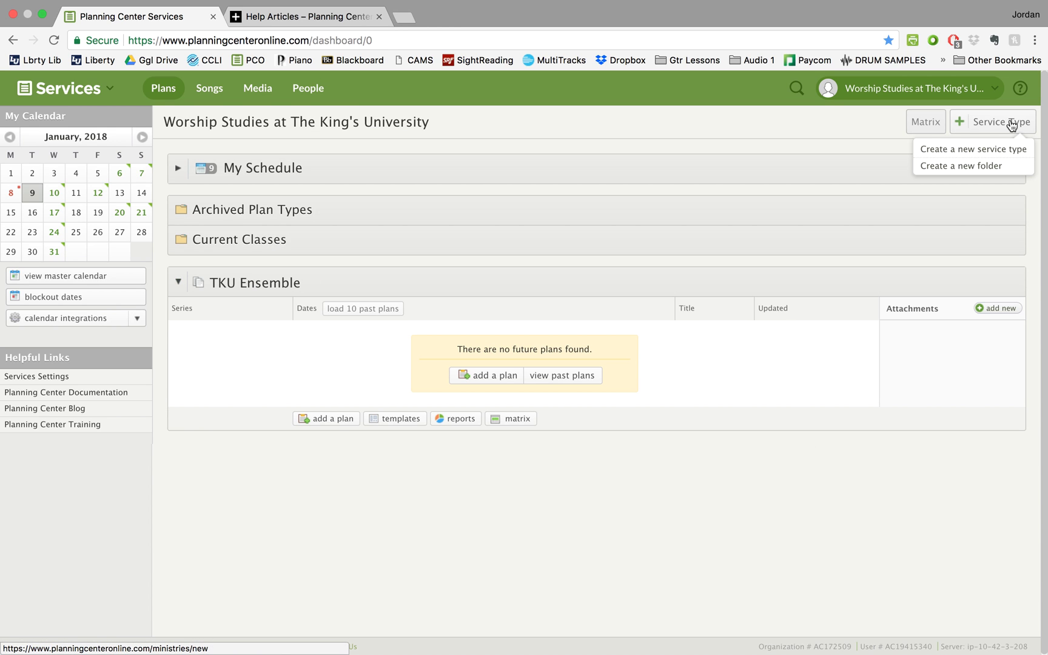
left_click(974, 155)
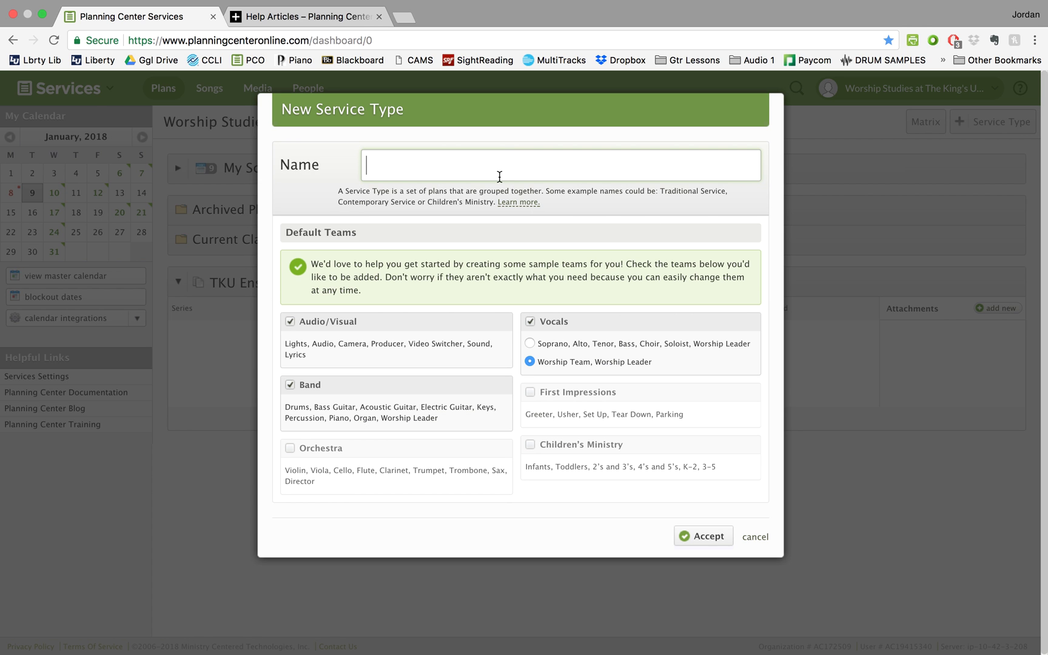
type("Tools & Tech Spr")
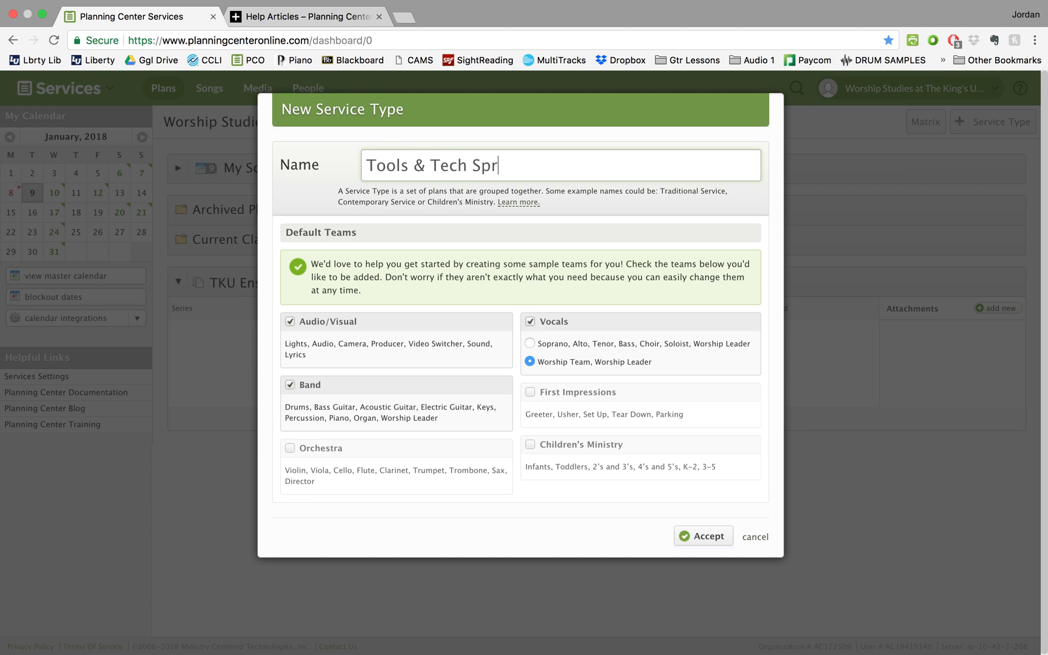
type("ing 2018")
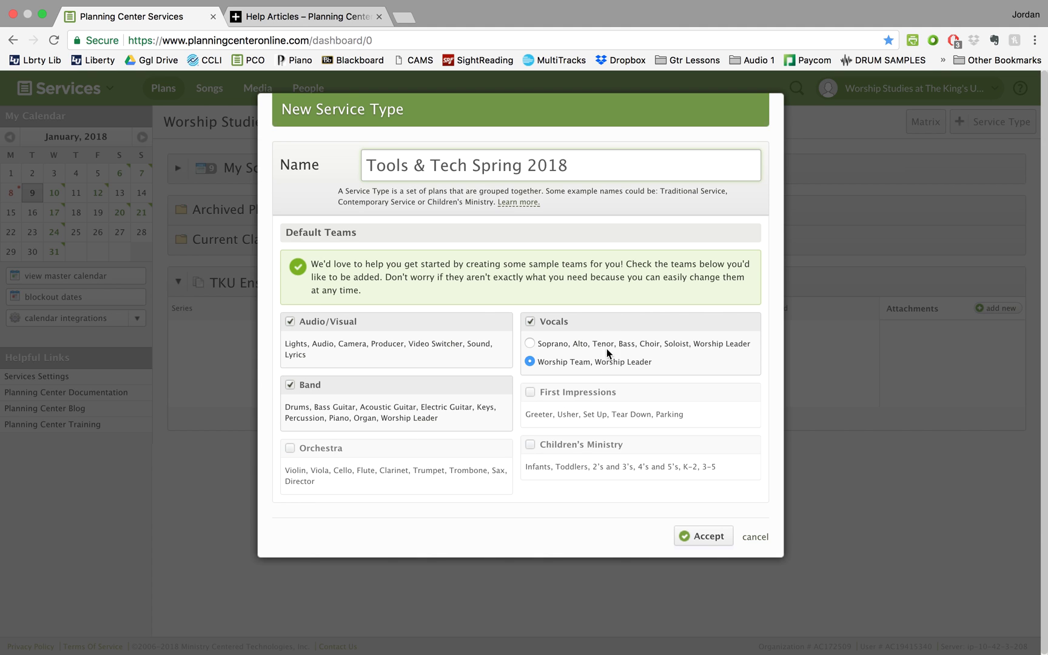
Exclude the Audio/Visual and Band sample teams from the new service type's default teams.
left_click(290, 322)
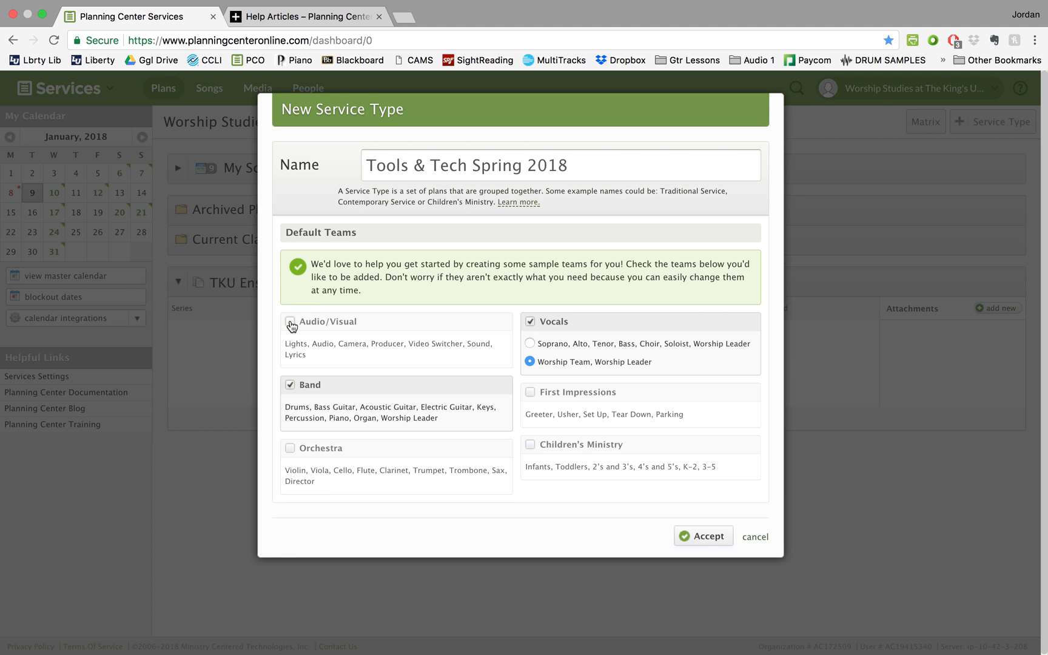
left_click(290, 385)
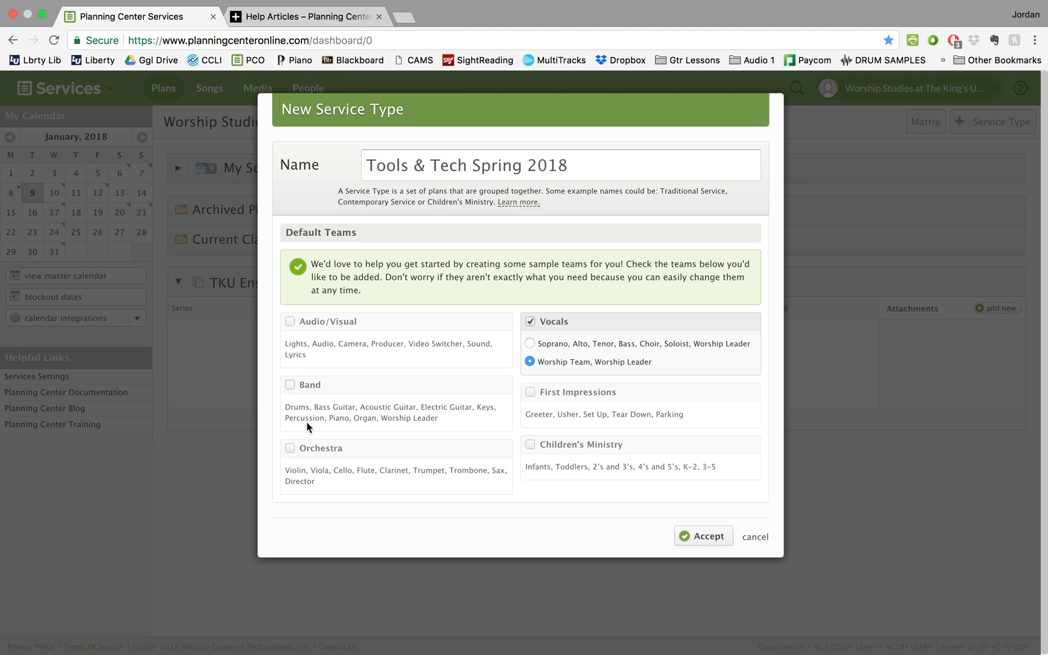
left_click(290, 385)
left_click(289, 386)
left_click(291, 452)
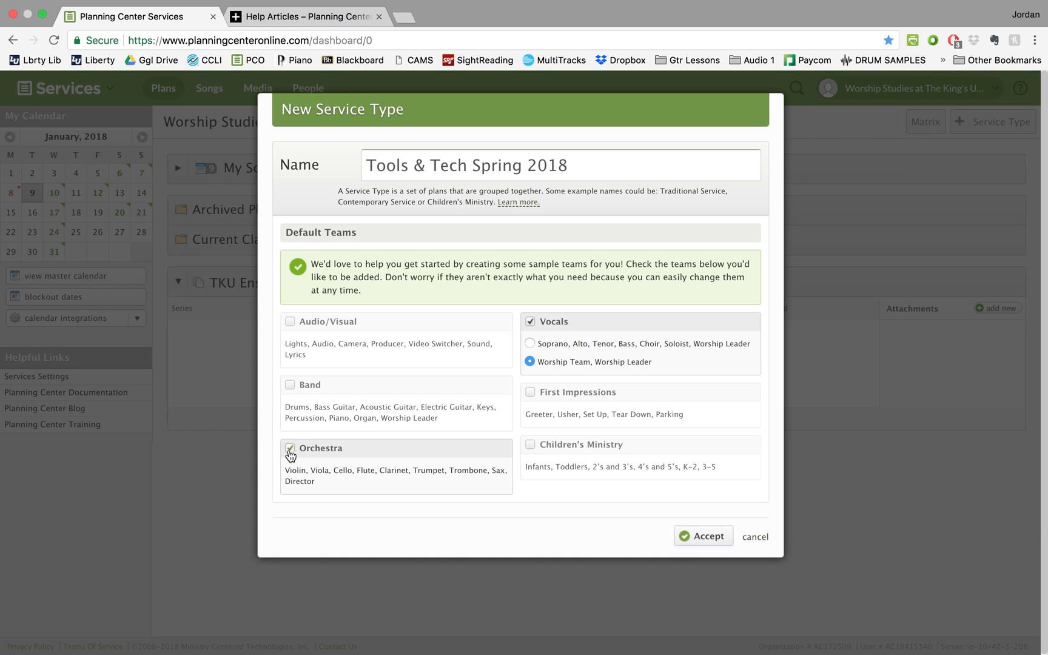
left_click(291, 451)
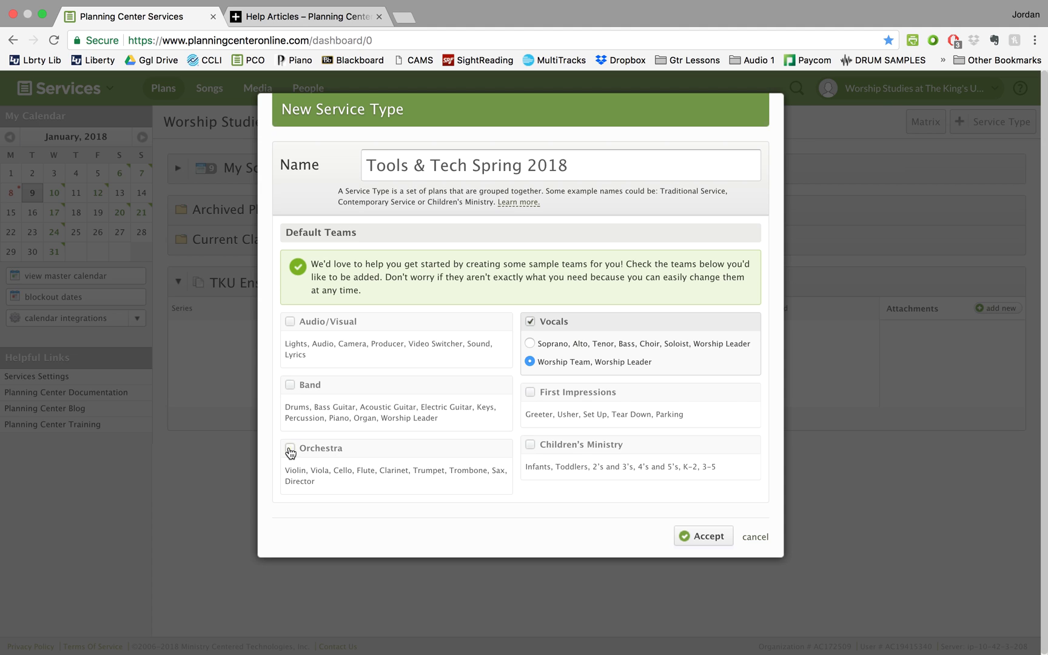
left_click(531, 394)
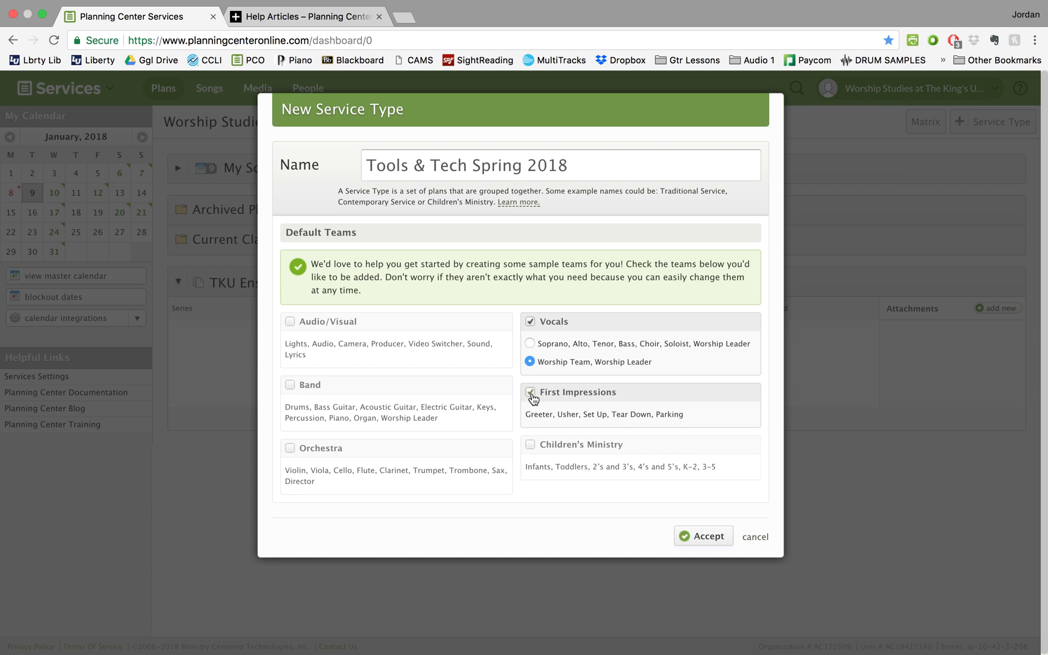
left_click(531, 394)
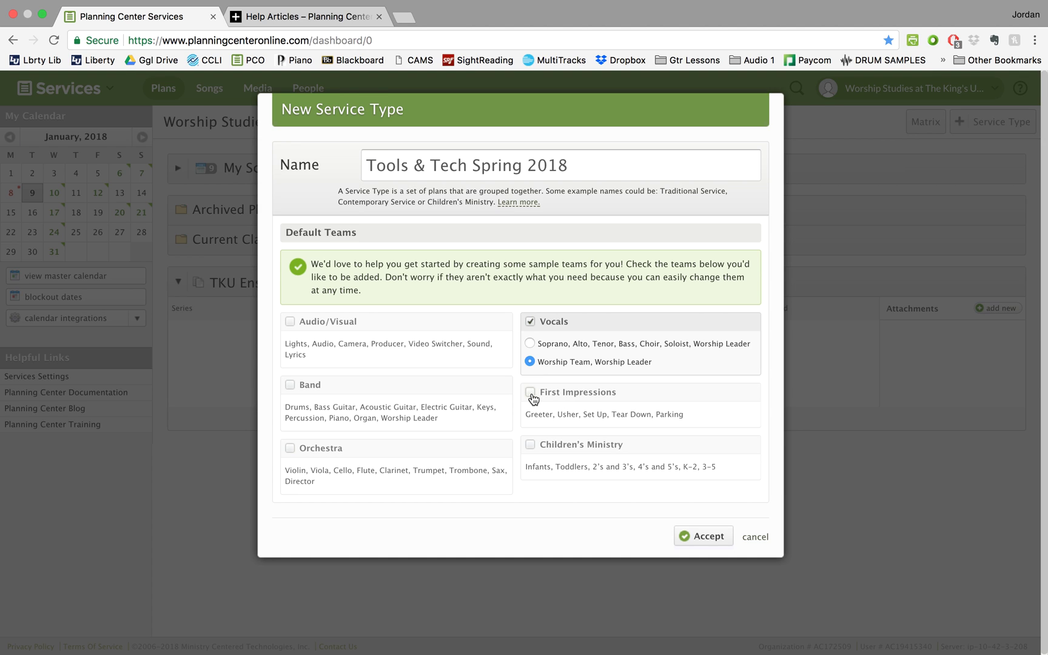
left_click(531, 325)
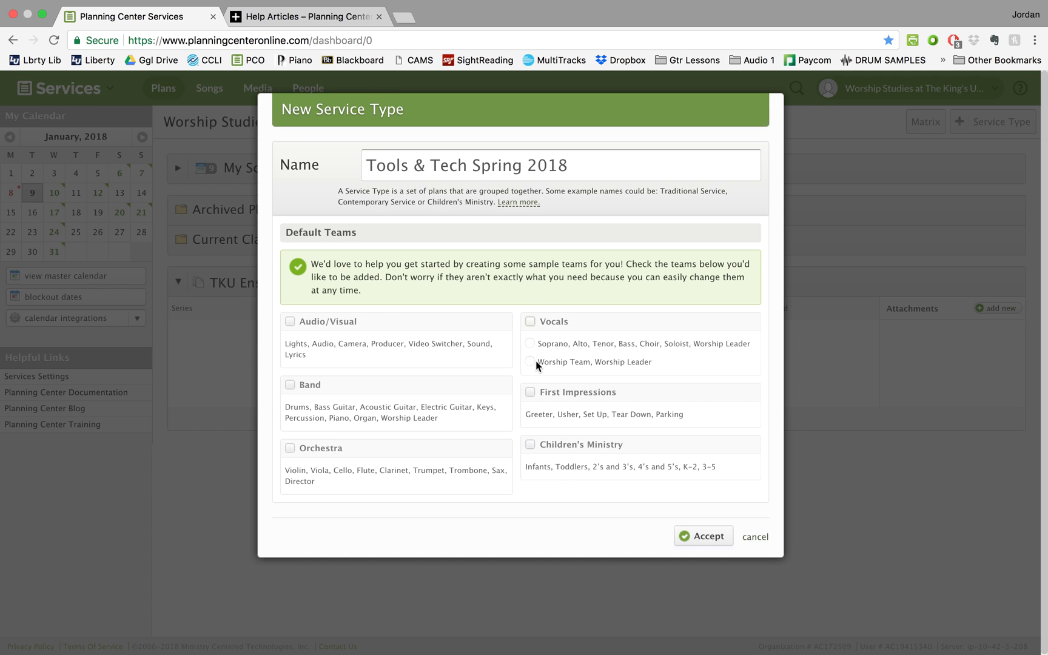
left_click(531, 323)
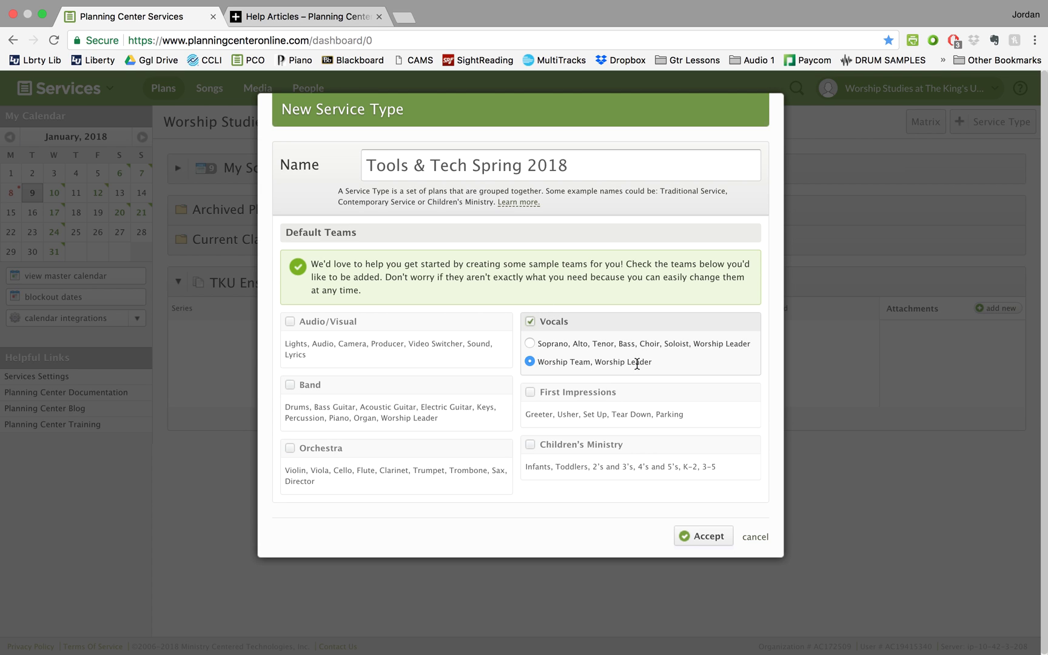
left_click(530, 344)
left_click(530, 447)
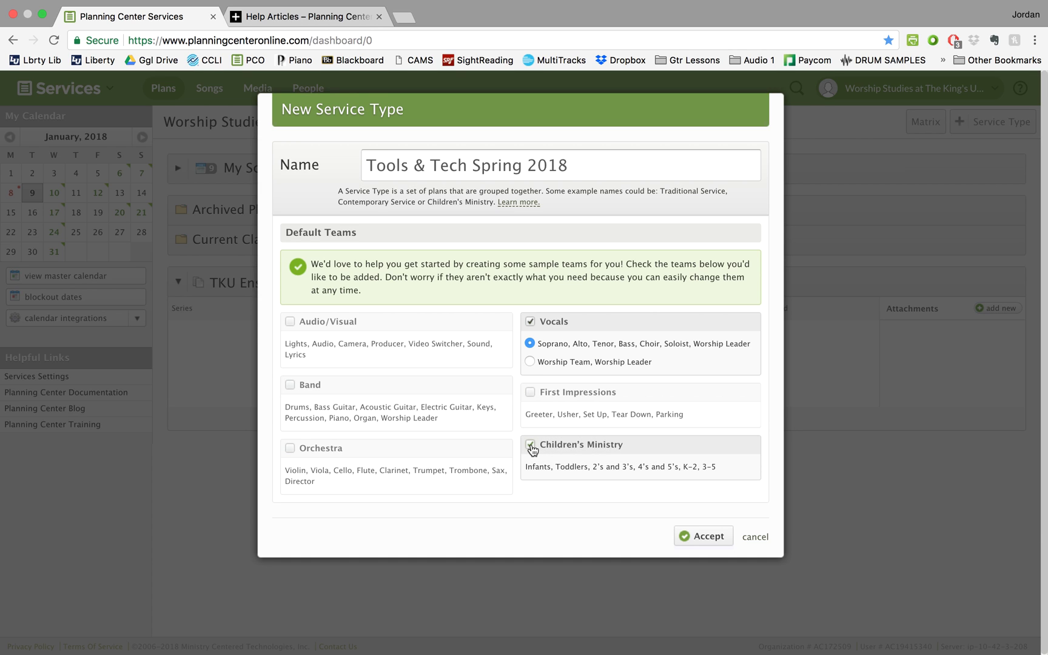
left_click(531, 446)
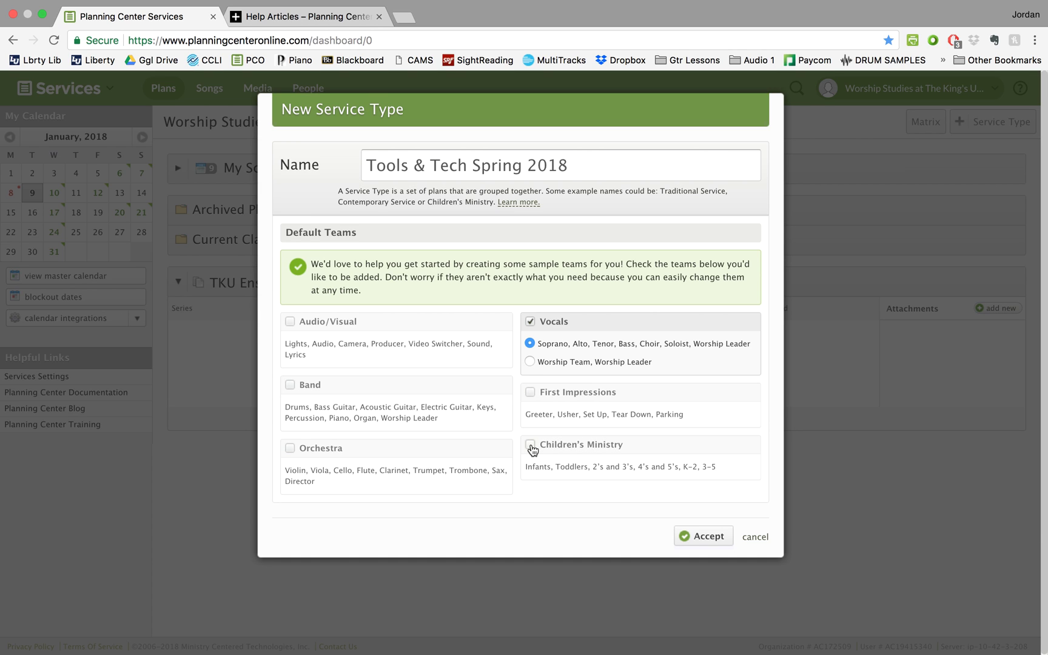
Exclude the Vocals sample team and create the service type without any default teams.
left_click(531, 322)
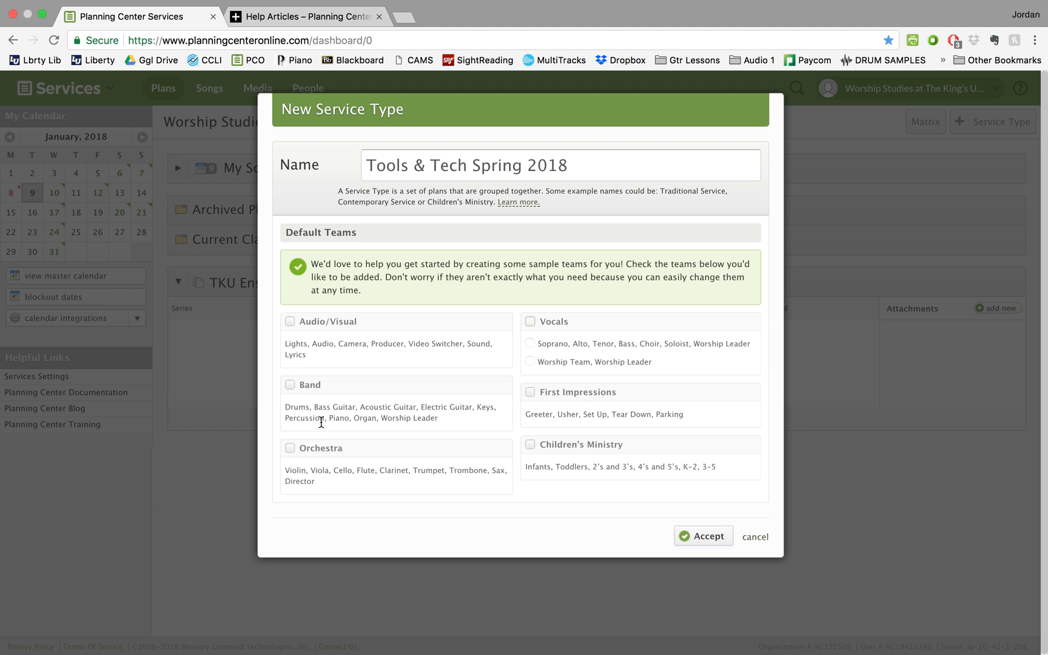
left_click(289, 385)
left_click(289, 386)
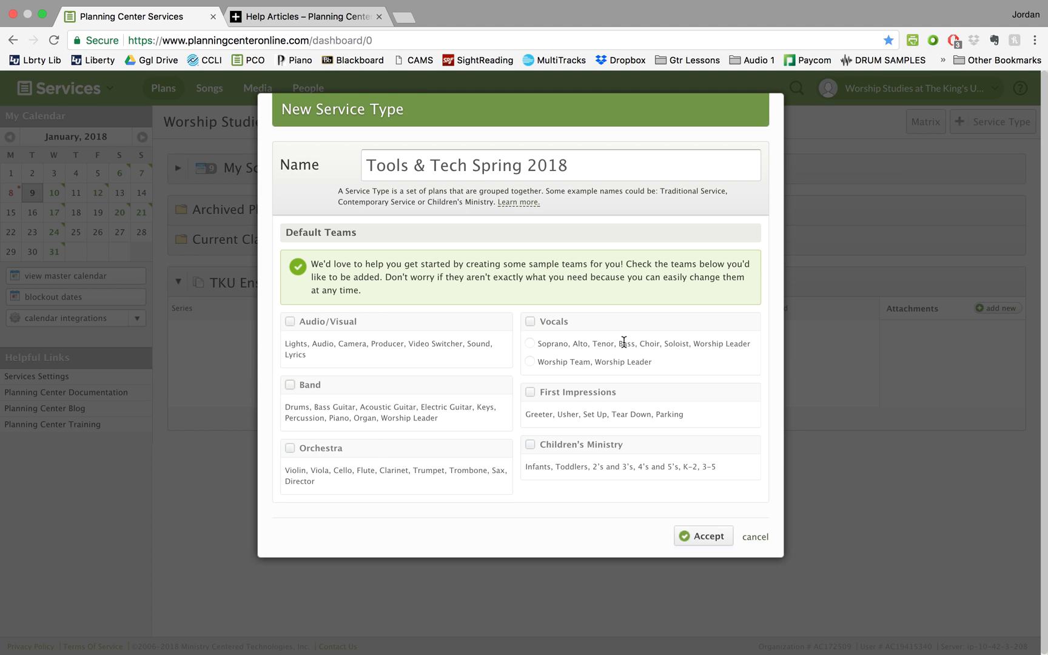
left_click(705, 537)
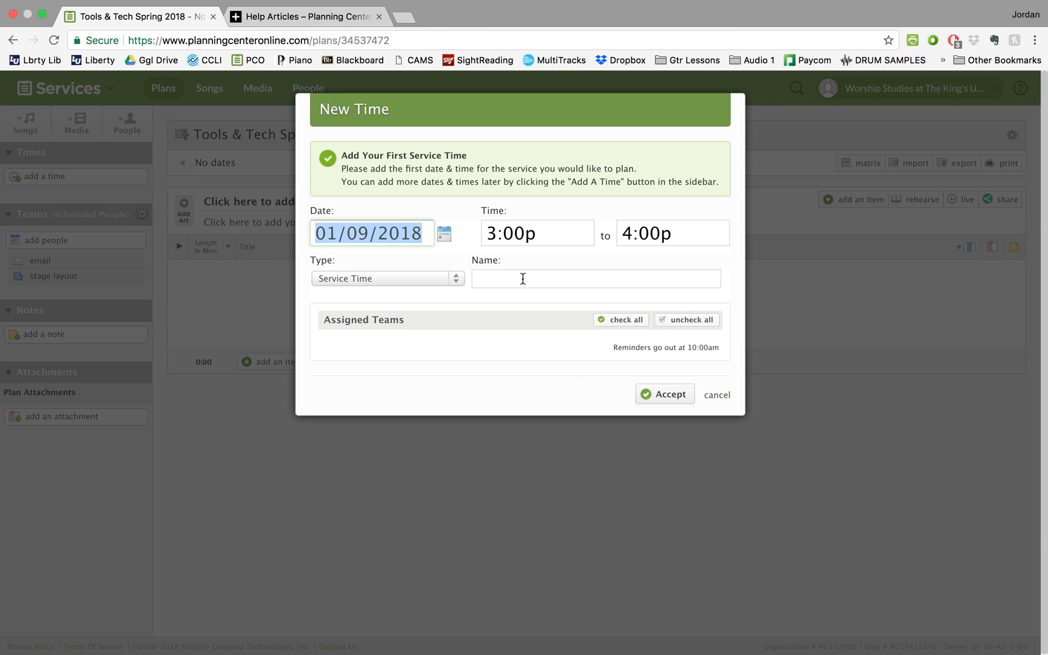
Set the date of the first service time to January 10, 2018.
left_click(446, 236)
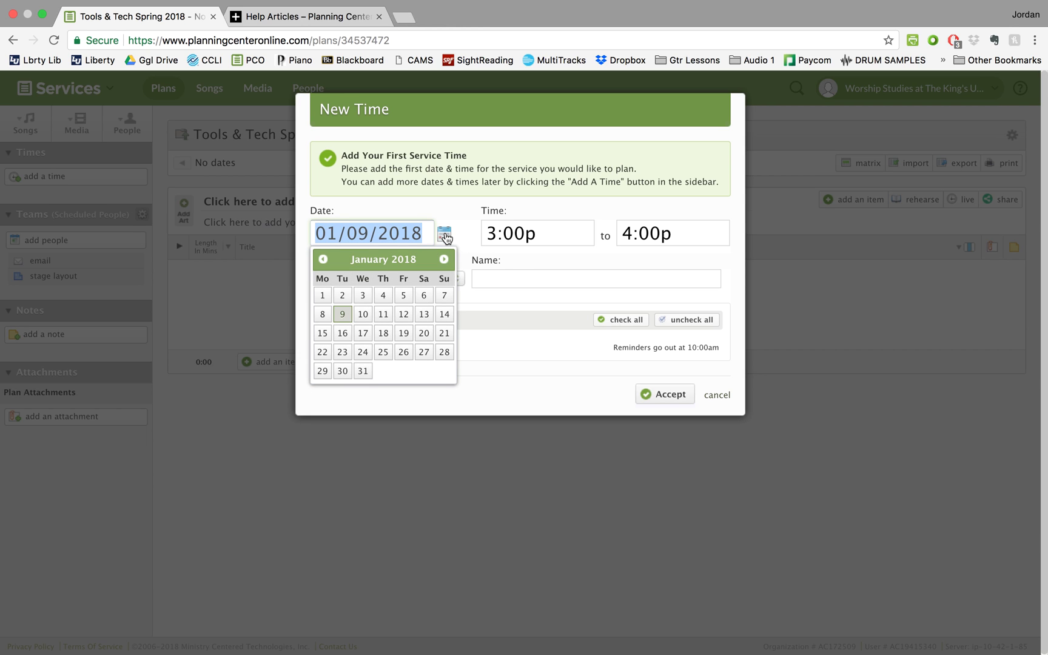
left_click(364, 318)
key("Tab")
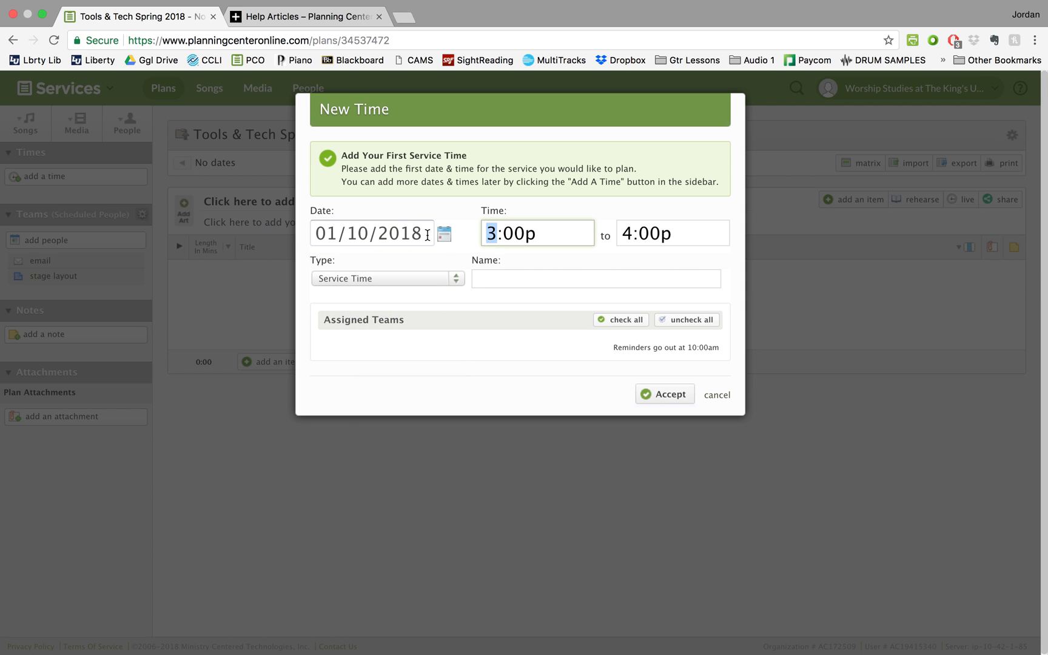
Set the service time to run from 1:15p to 2:05p.
type("115")
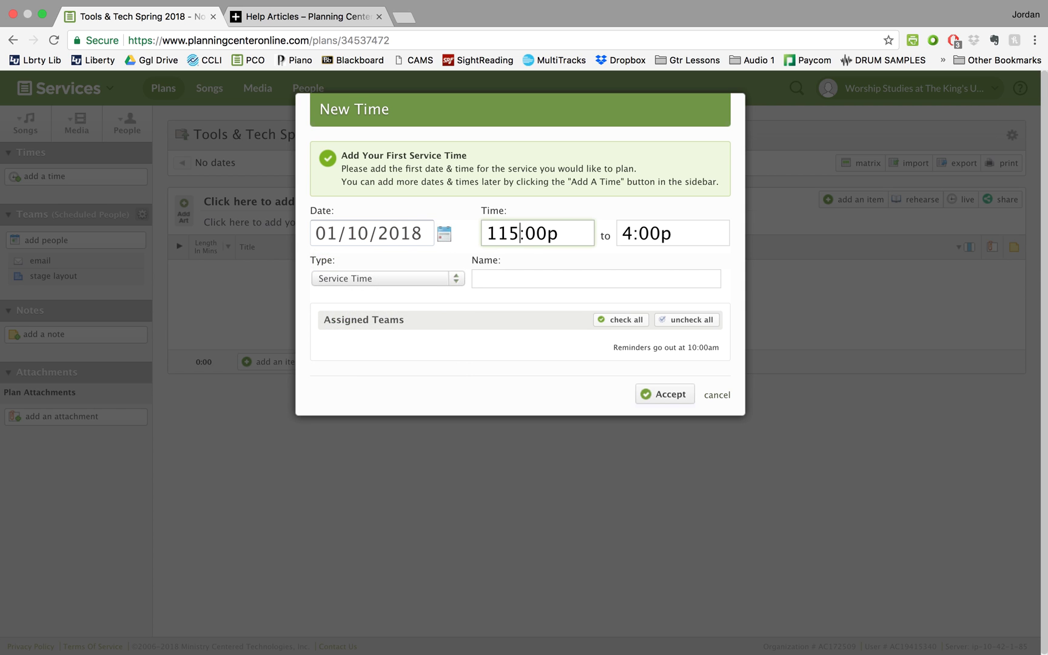
key("BackSpace")
key("BackSpace")
key("Right")
key("Right")
key("Right")
key("BackSpace")
key("BackSpace")
type("15")
left_click(616, 236)
type("2")
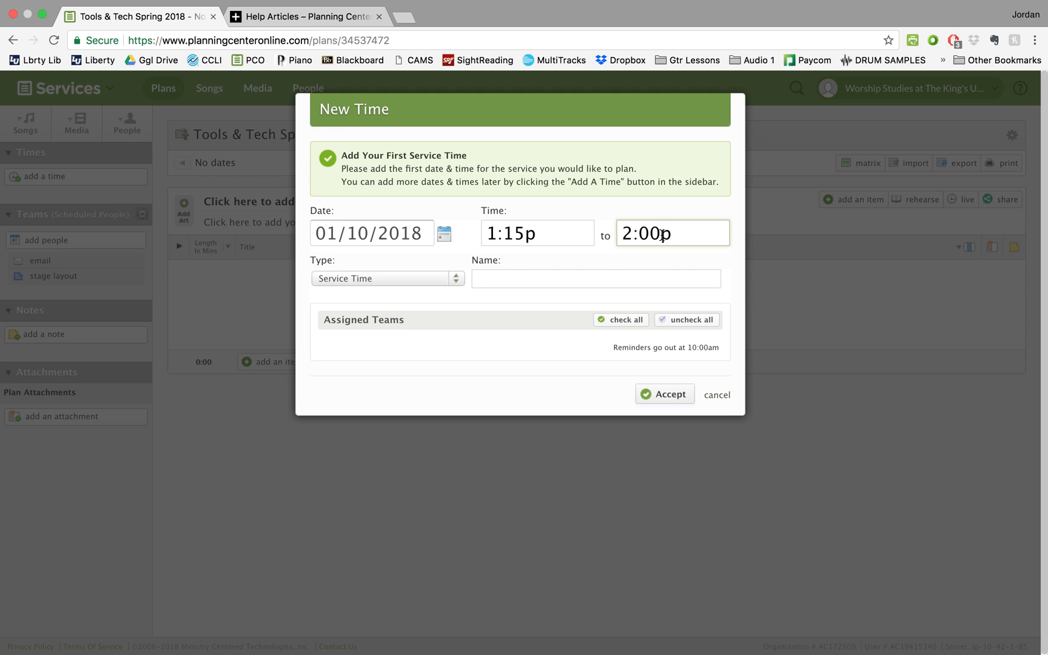
key("BackSpace")
type("5")
Name the service time Wednesday Class, keep its type as Service Time, and save it.
left_click(515, 282)
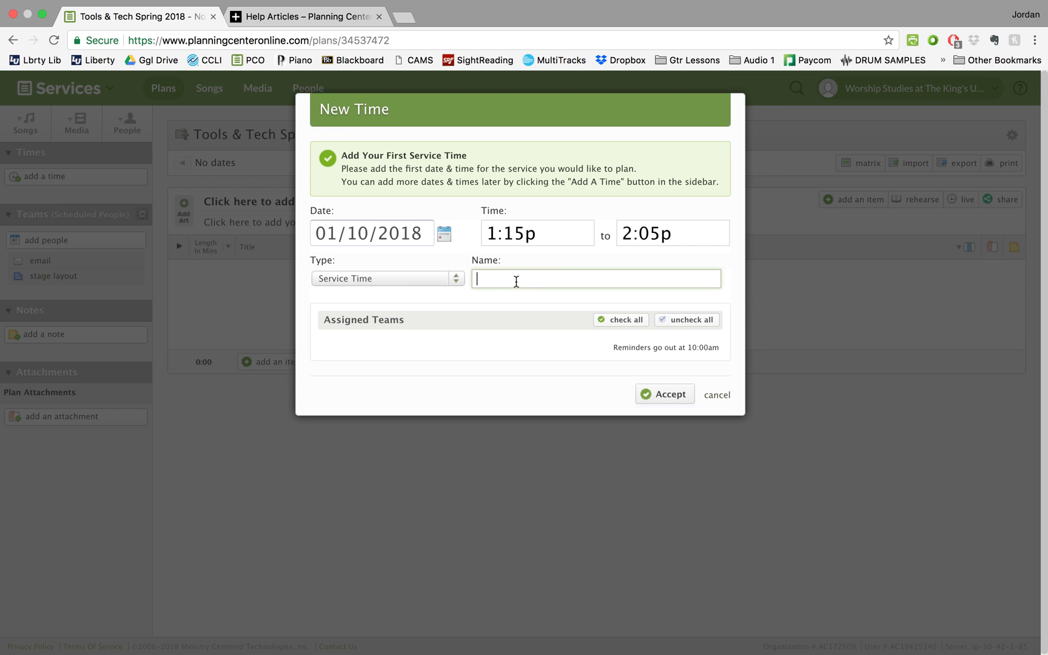
left_click(456, 276)
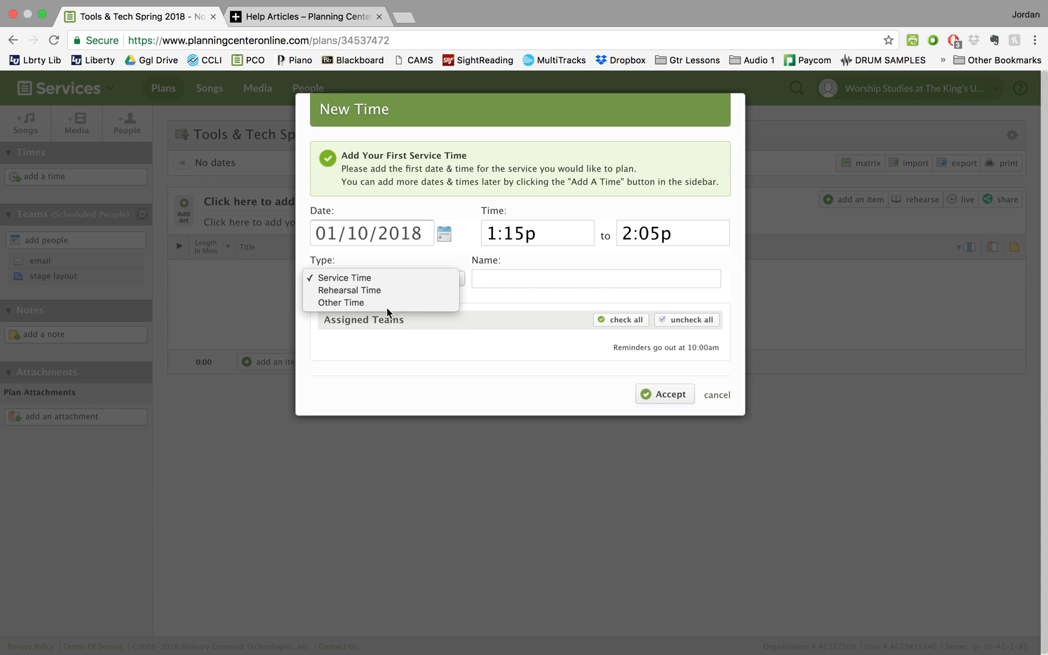
left_click(510, 301)
left_click(501, 279)
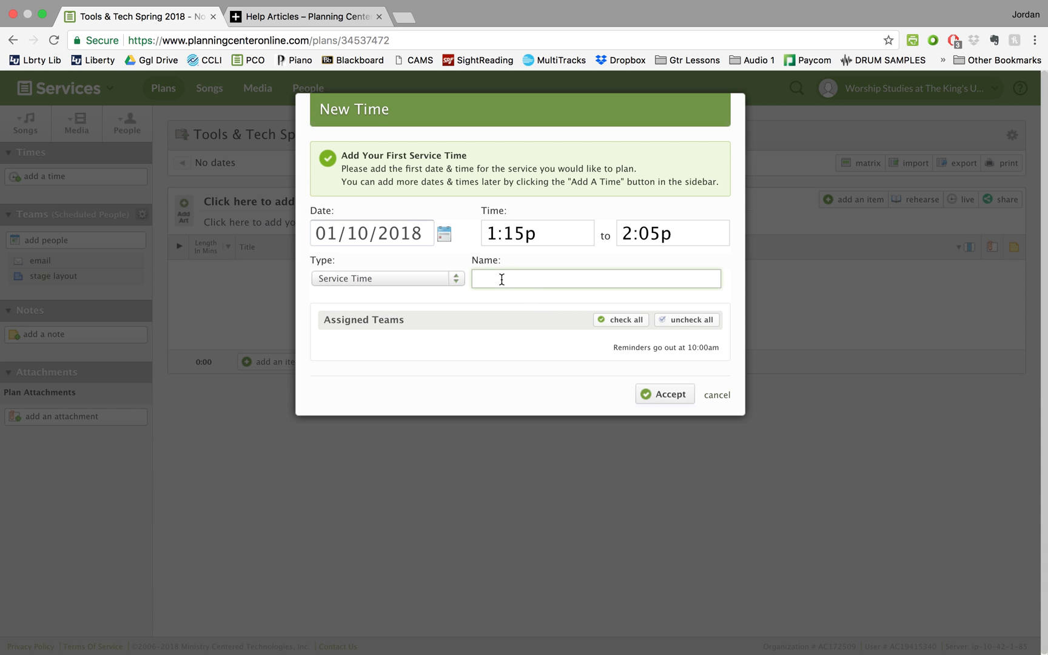
type("Wednesday Class")
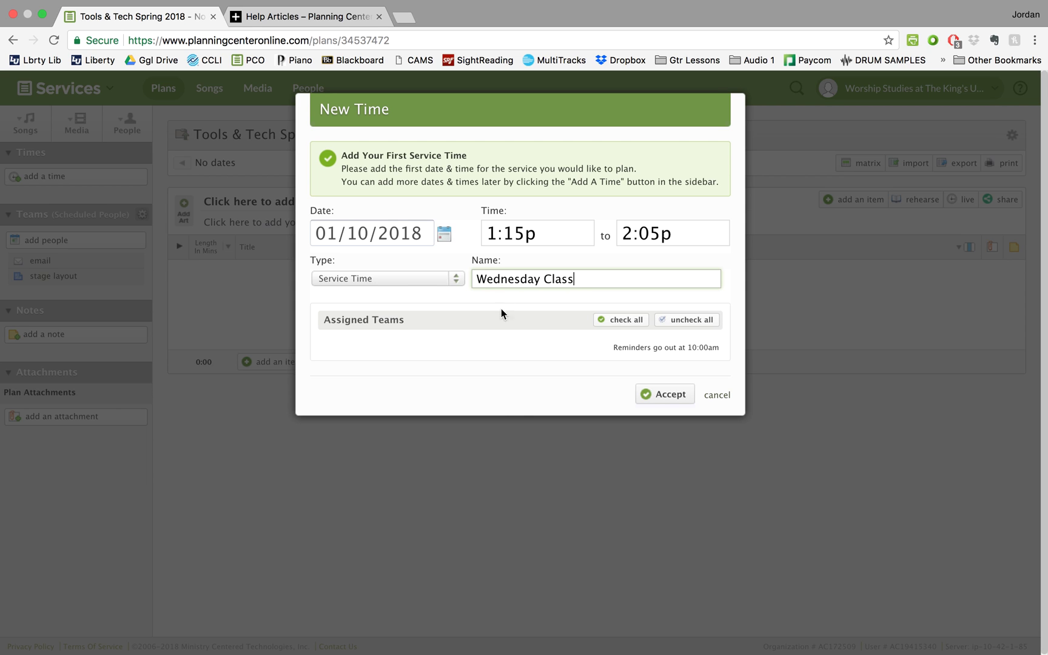
left_click(681, 398)
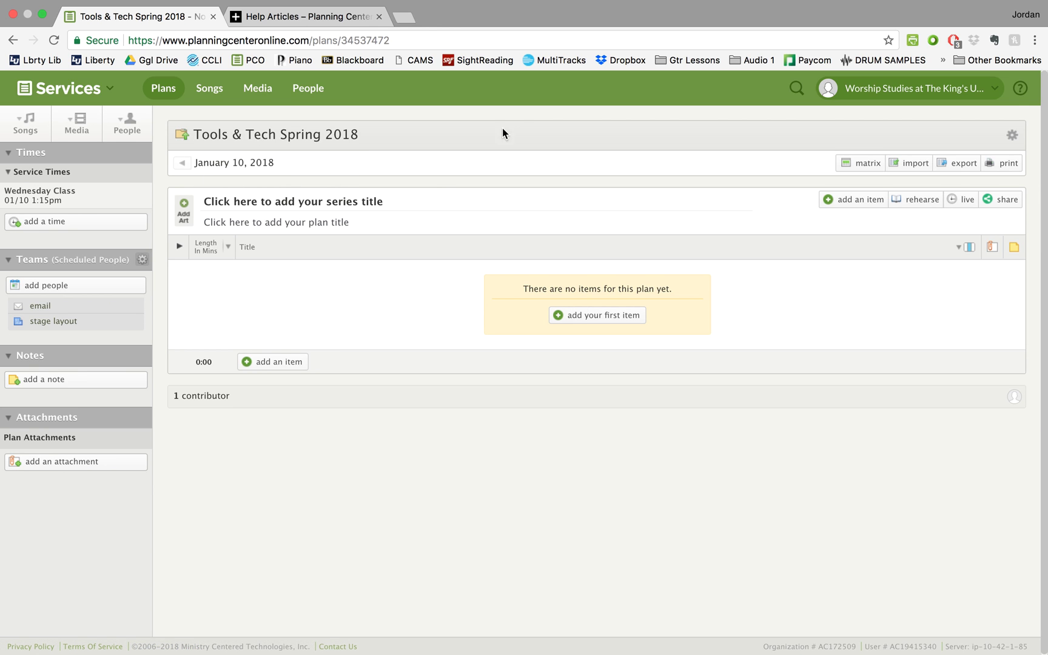
Return to the plans dashboard and assign the Tools & Tech Spring 2018 service type to the Current Classes folder.
left_click(182, 138)
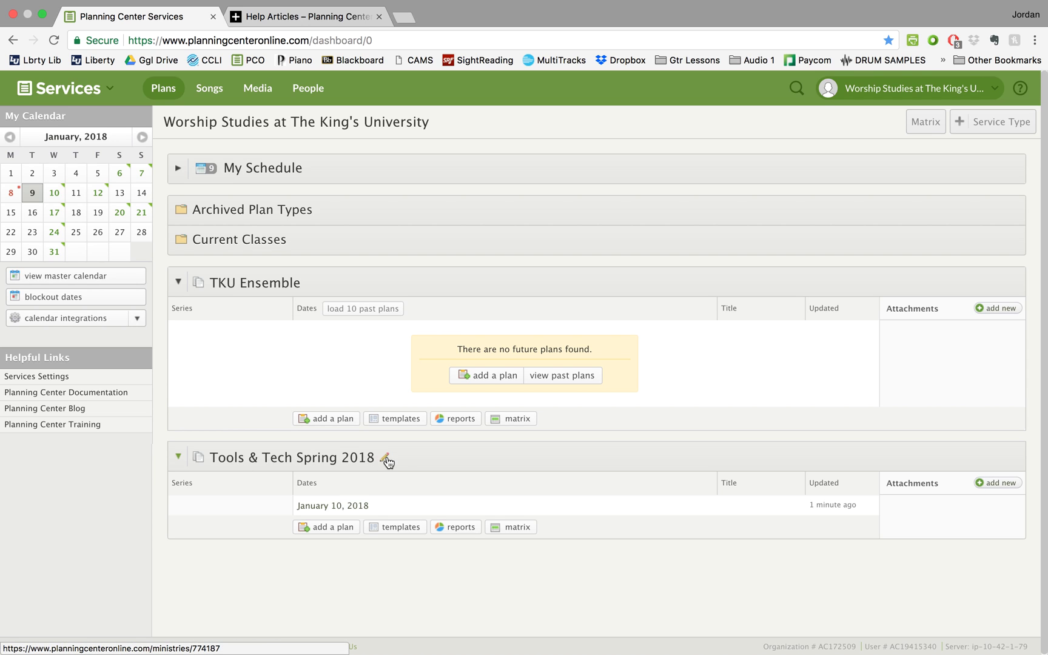
left_click(386, 460)
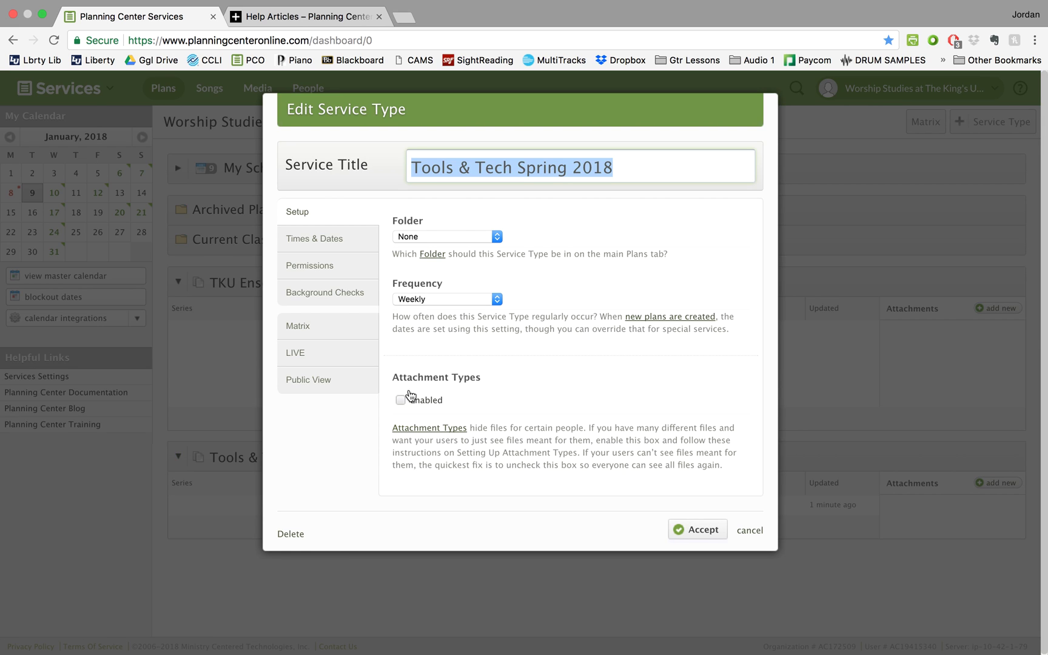
left_click(461, 240)
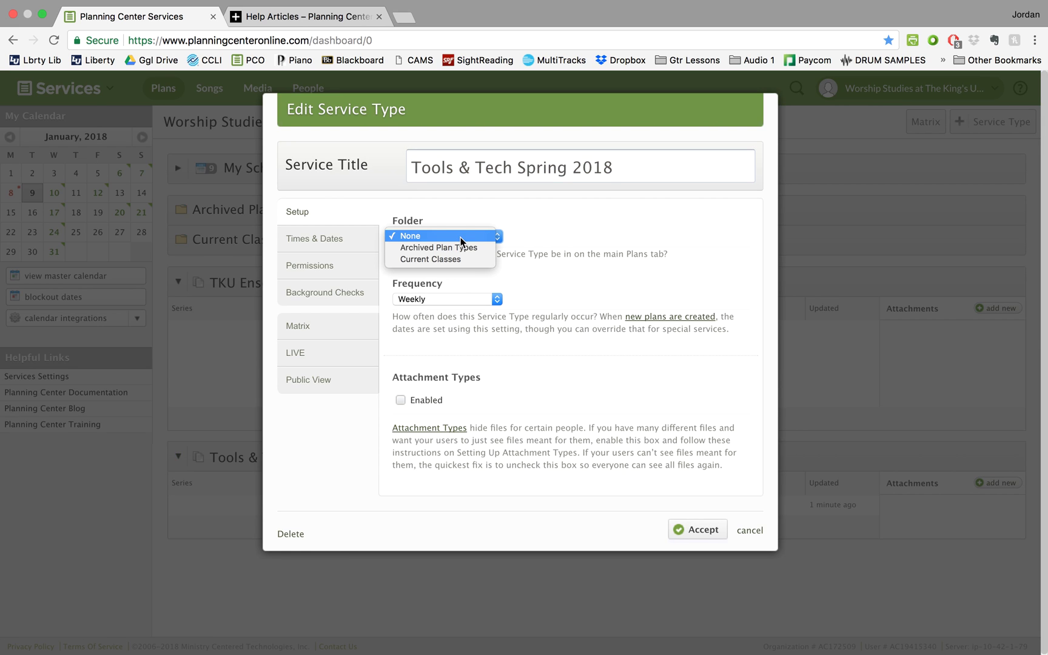
left_click(431, 259)
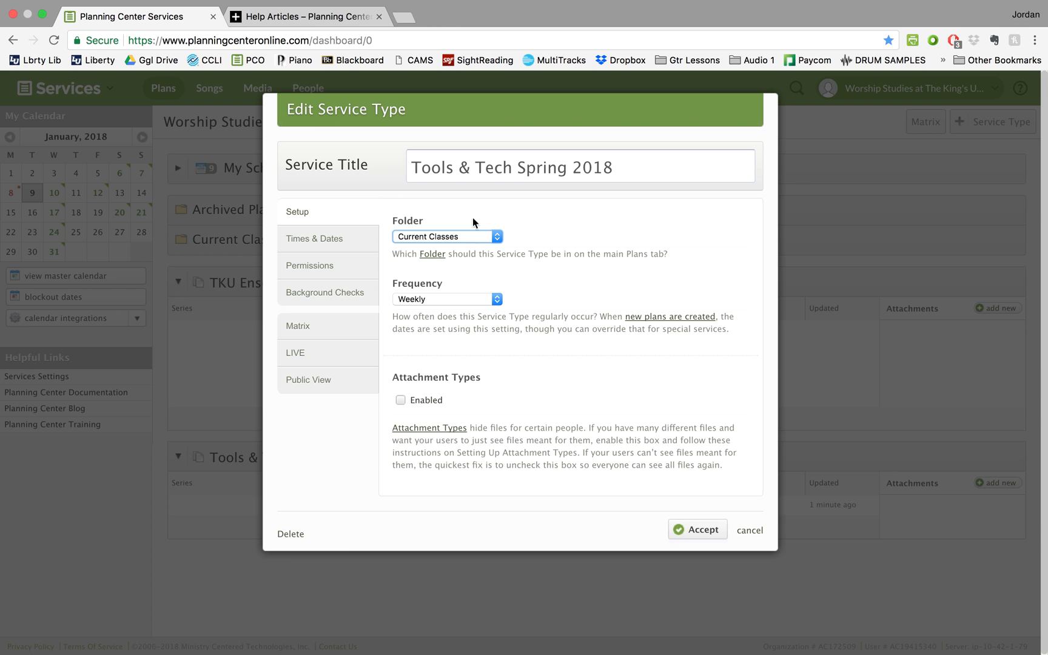
left_click(702, 532)
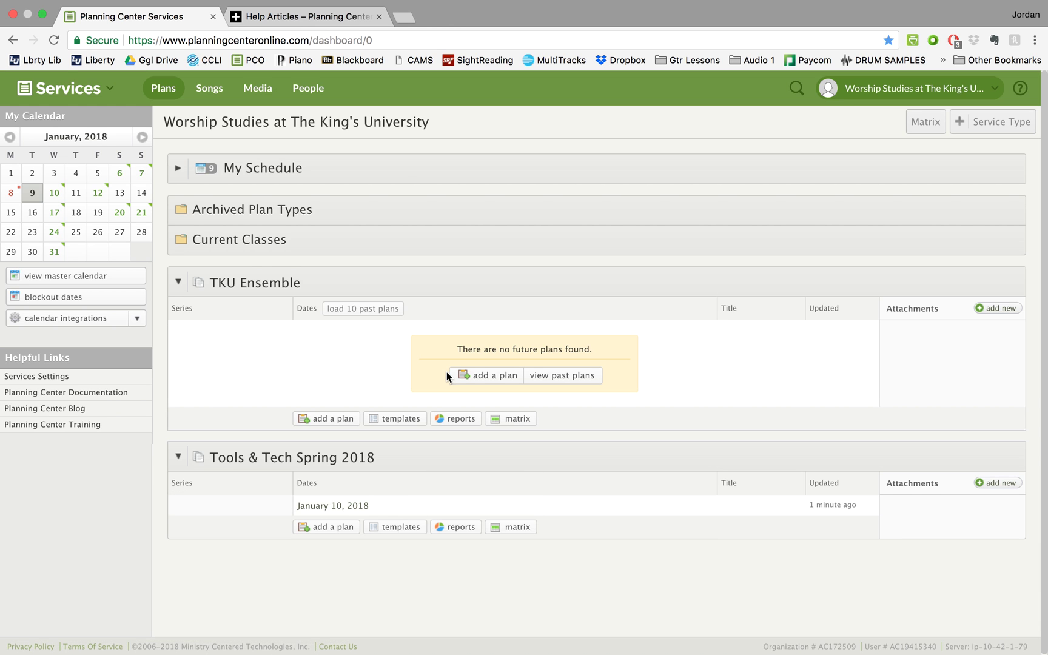
Assign the TKU Ensemble service type to the Current Classes folder.
left_click(313, 285)
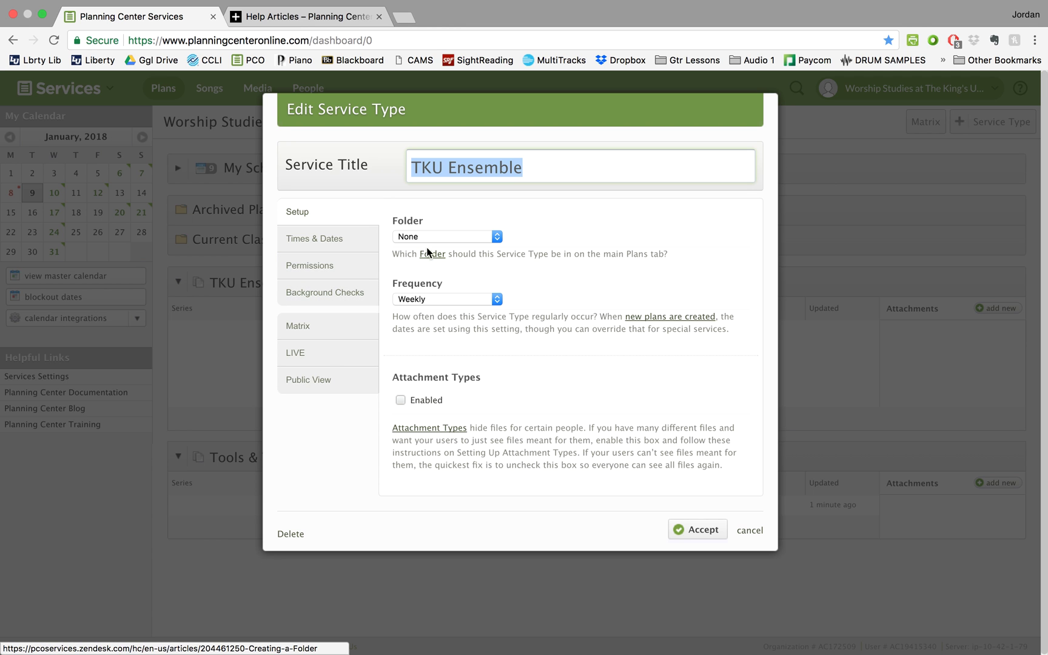
left_click(451, 236)
left_click(462, 259)
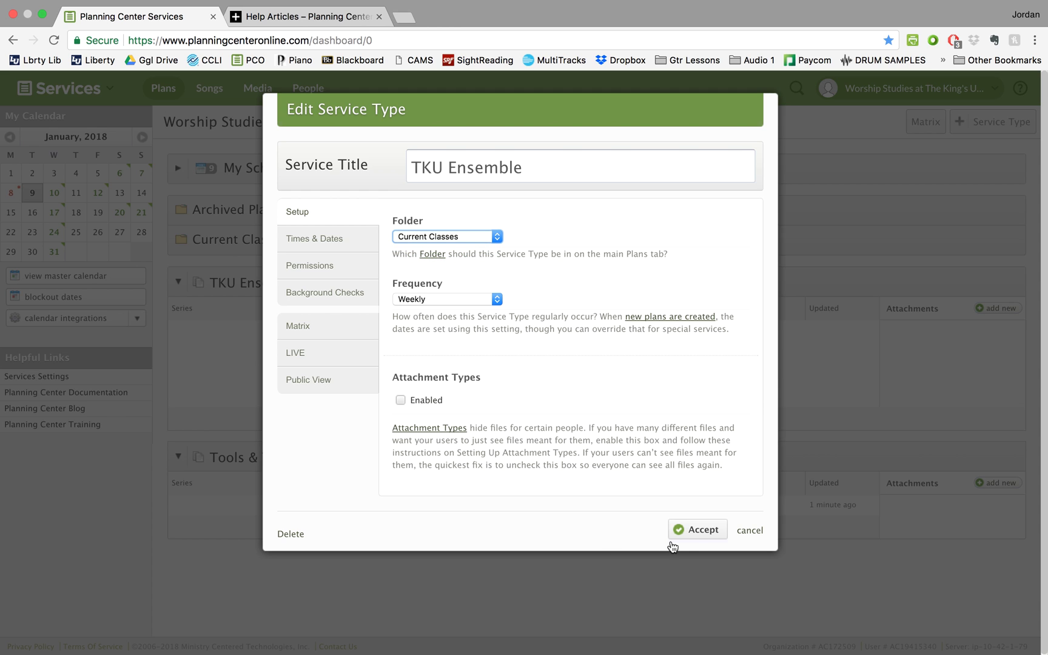
left_click(703, 531)
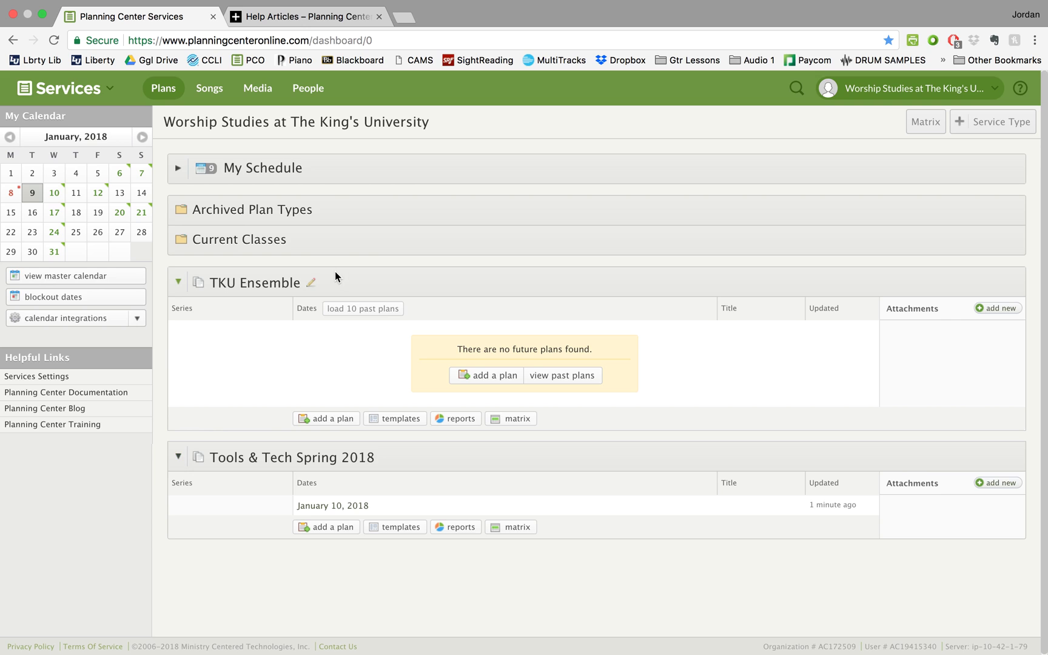
Refresh the dashboard and open the January 10, 2018 plan of Tools & Tech Spring 2018 in the Current Classes folder.
left_click(54, 40)
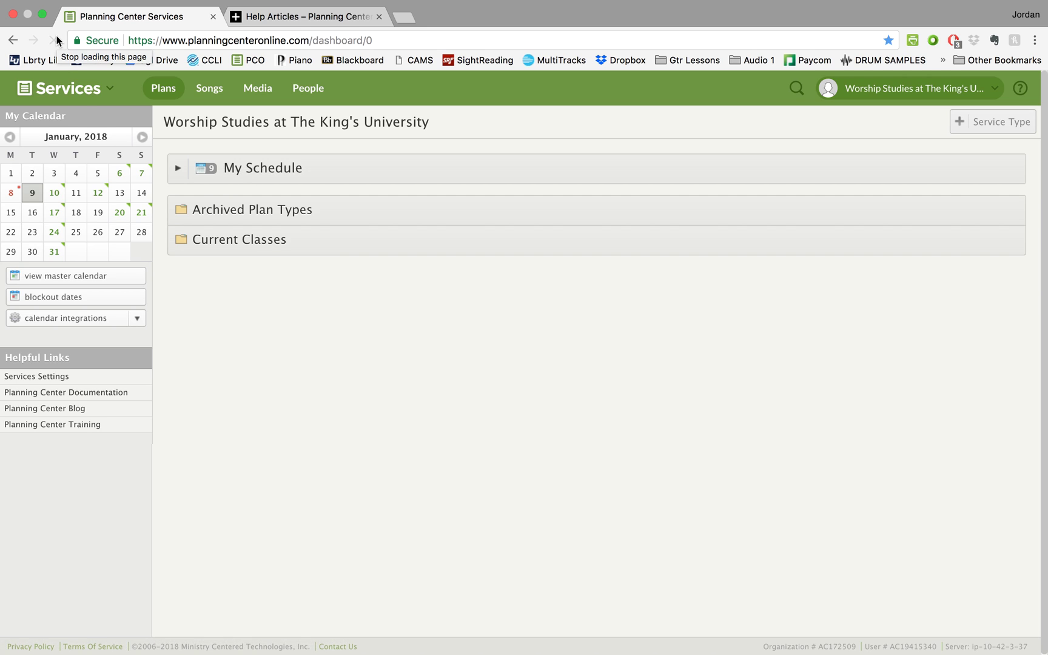
left_click(222, 248)
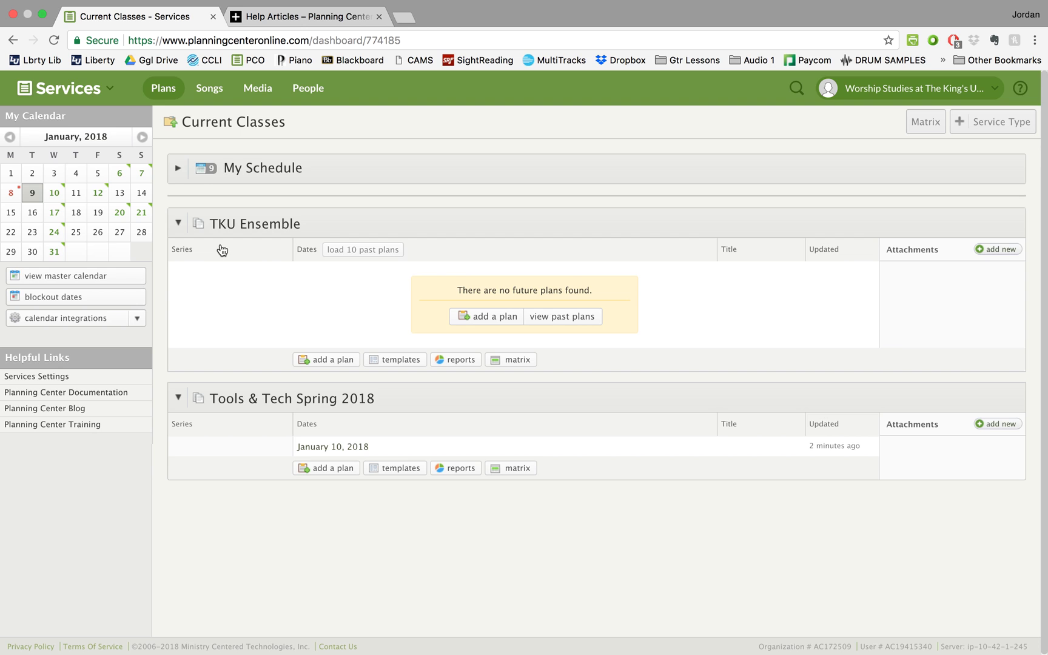
left_click(352, 449)
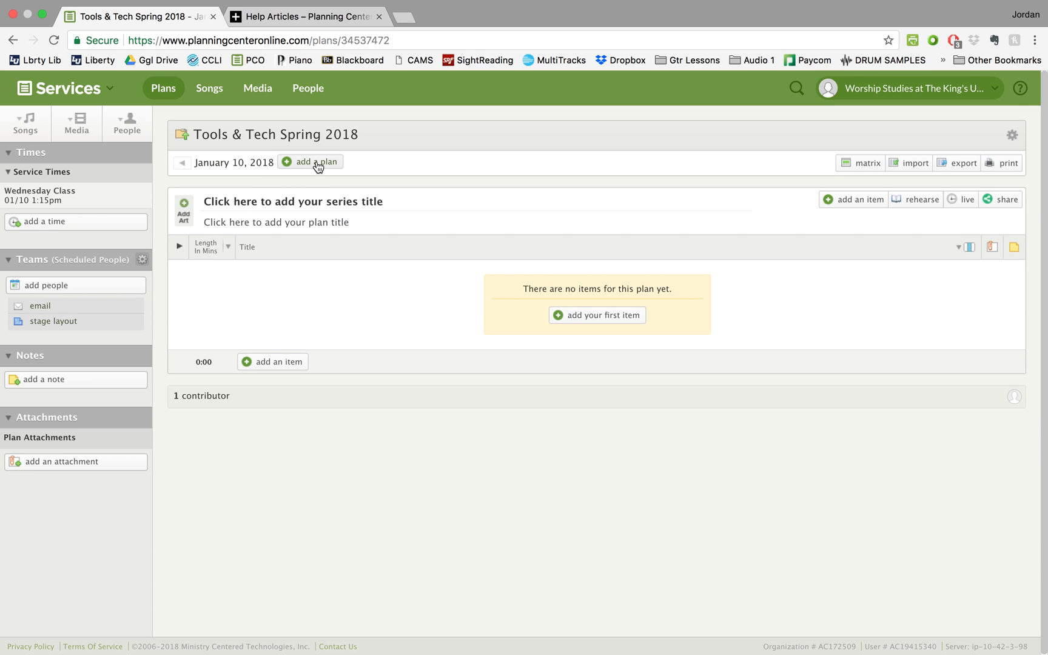
Set the January 10 plan's series title to Planning Center Lectures.
left_click(304, 206)
left_click(303, 207)
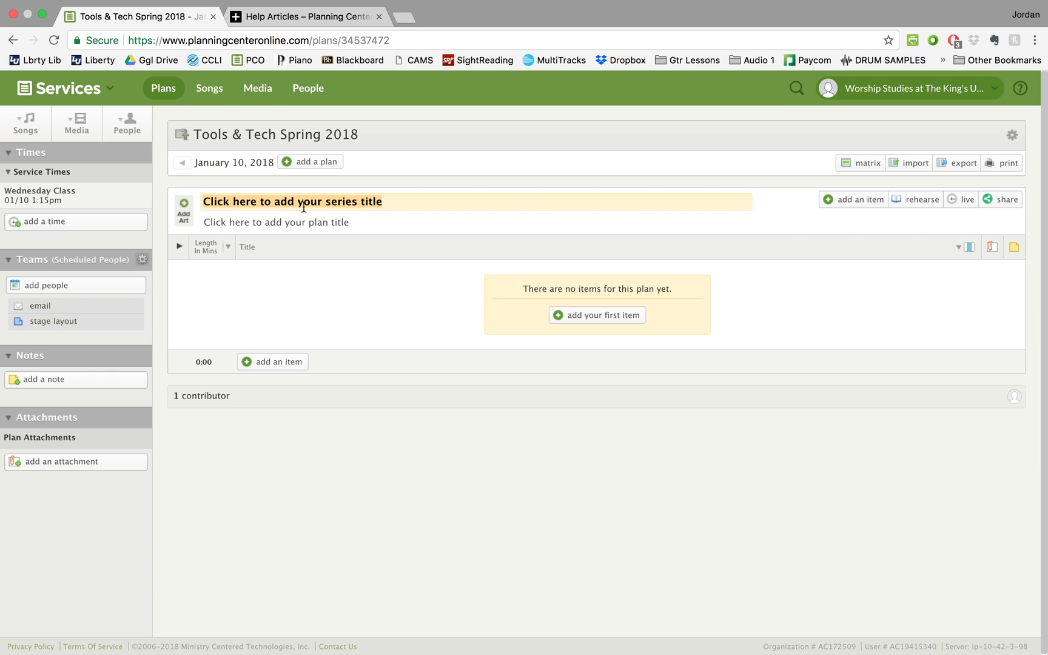
type("Planning Center ")
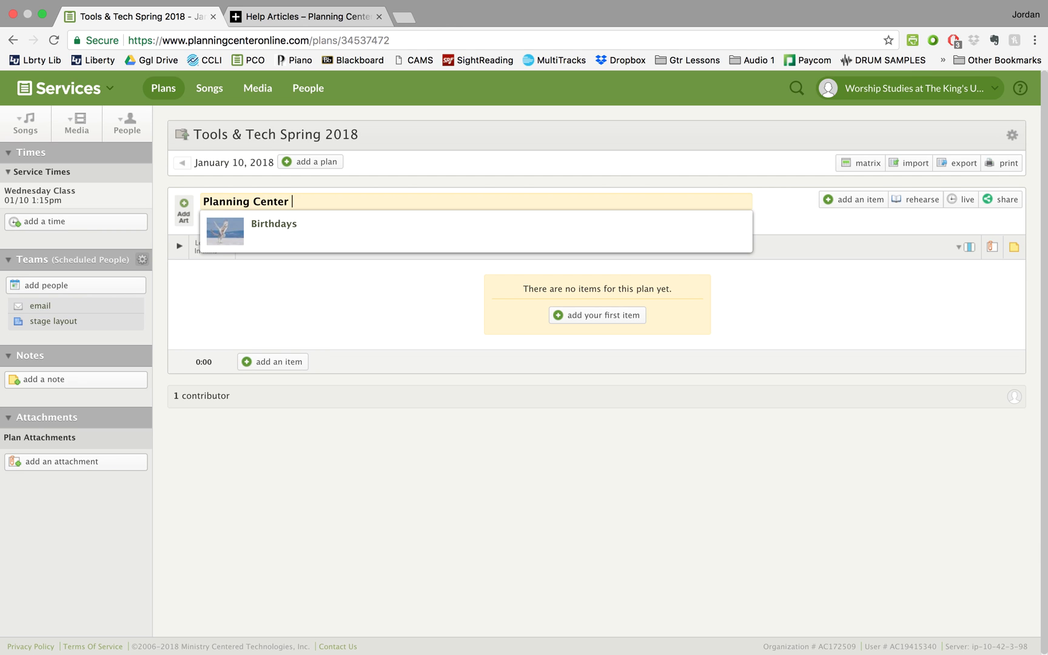
type("Lectures")
key("Return")
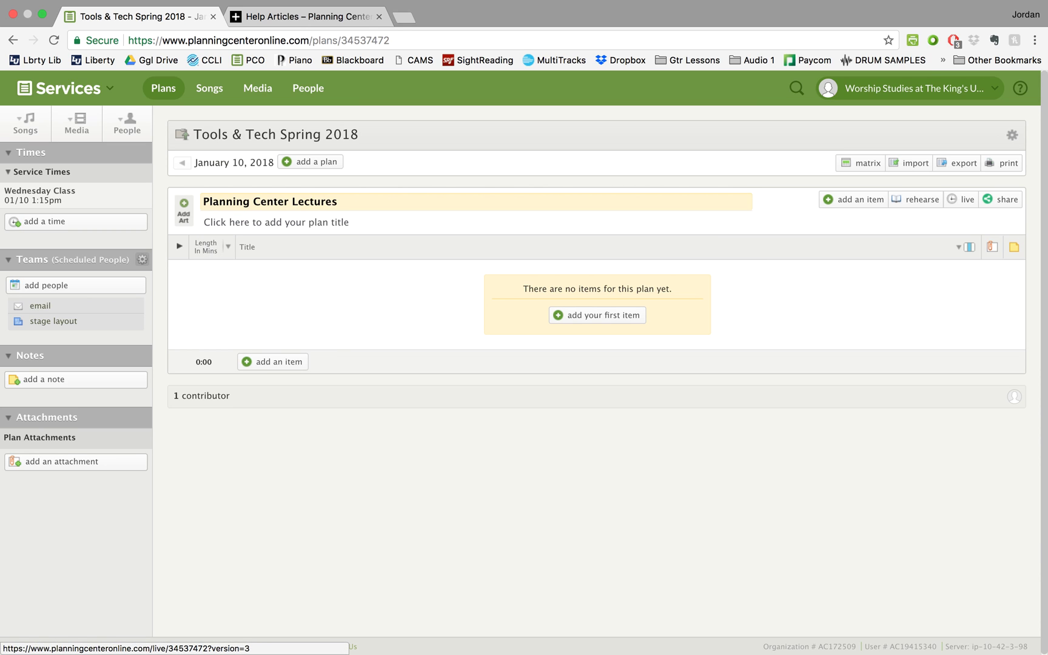
Set the plan title to Scheduling and Song Data.
left_click(327, 224)
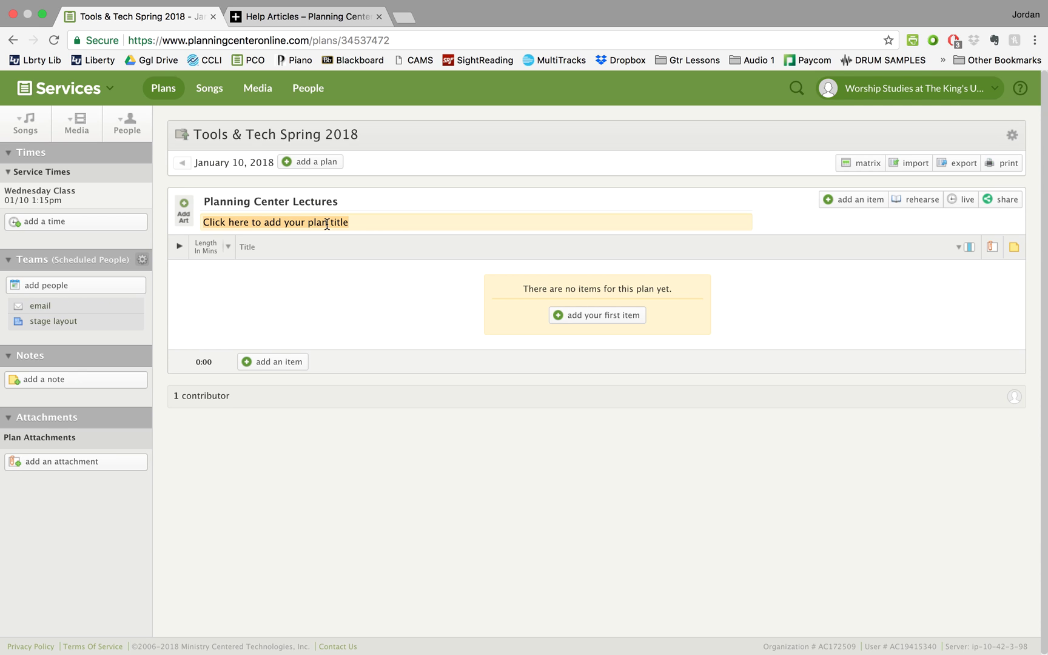
type("Sc")
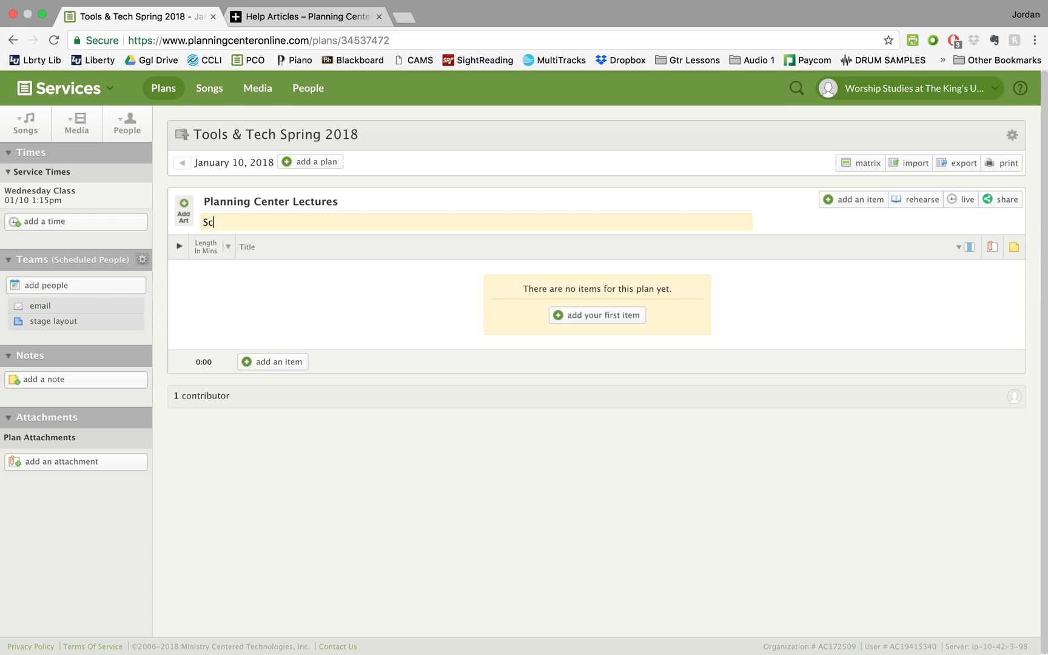
type("heduling and Song Data")
key("Return")
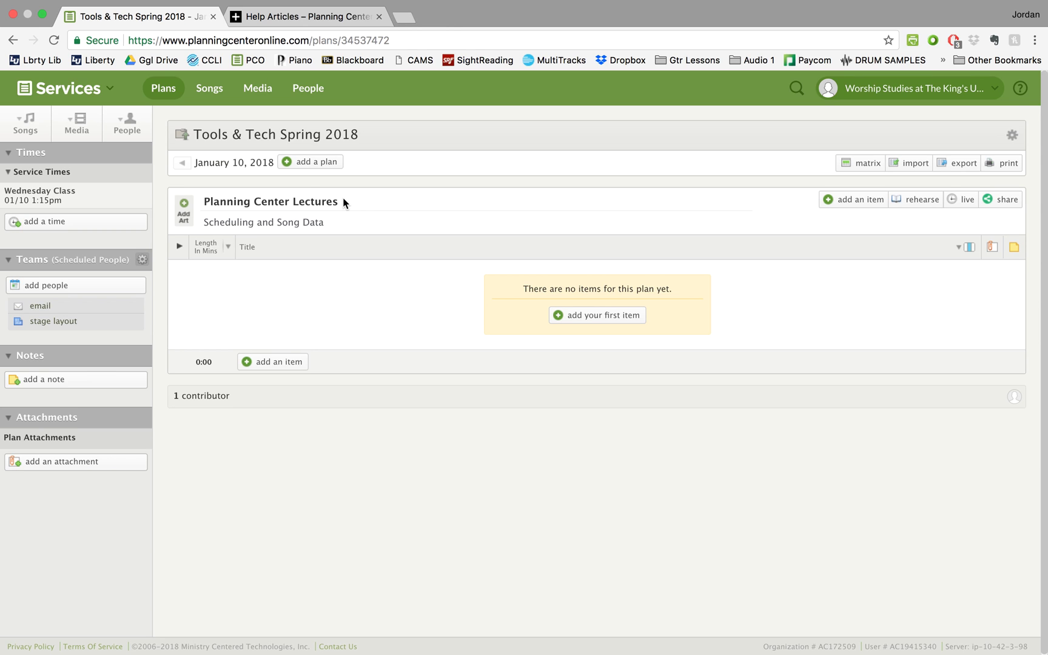
View the series artwork options without uploading anything, then check the plan's entry in the Current Classes folder and reopen the plan.
left_click(184, 206)
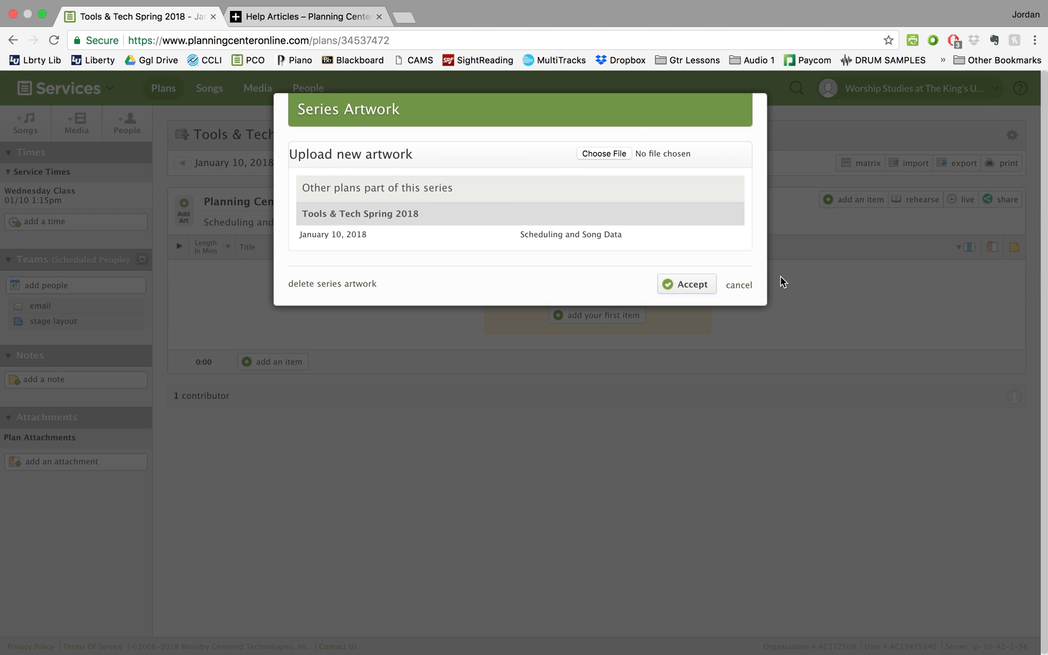
left_click(740, 285)
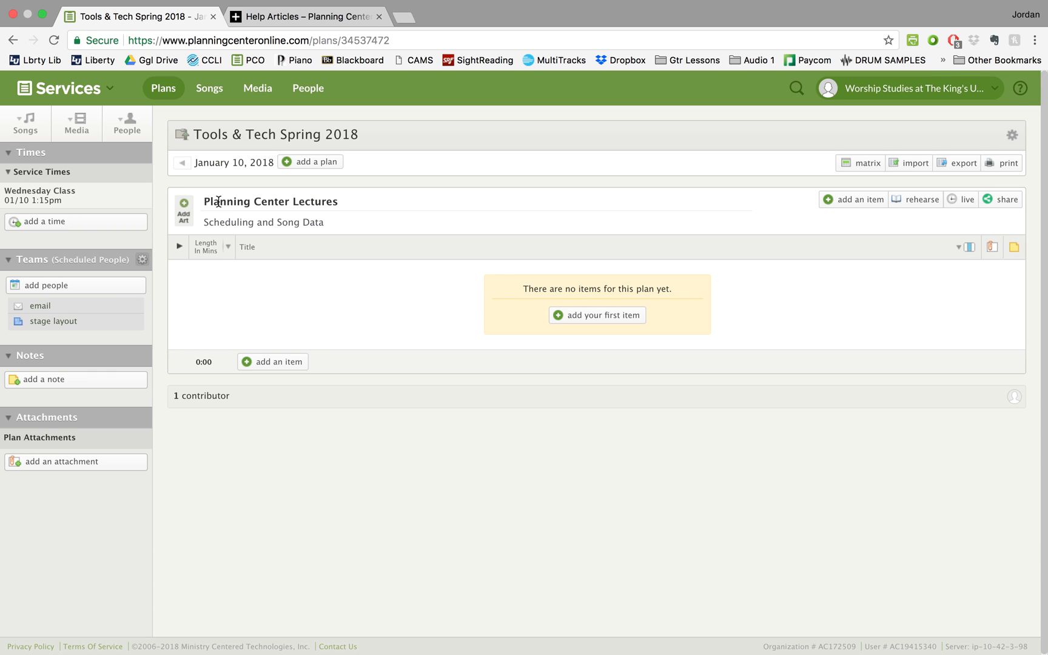
left_click(182, 134)
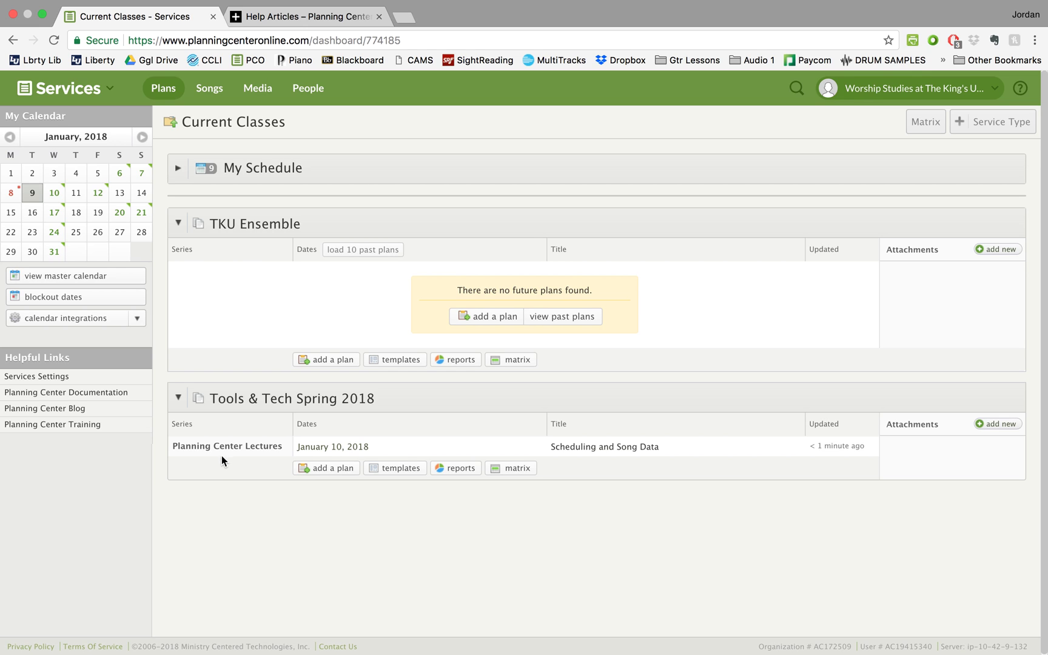
left_click(347, 452)
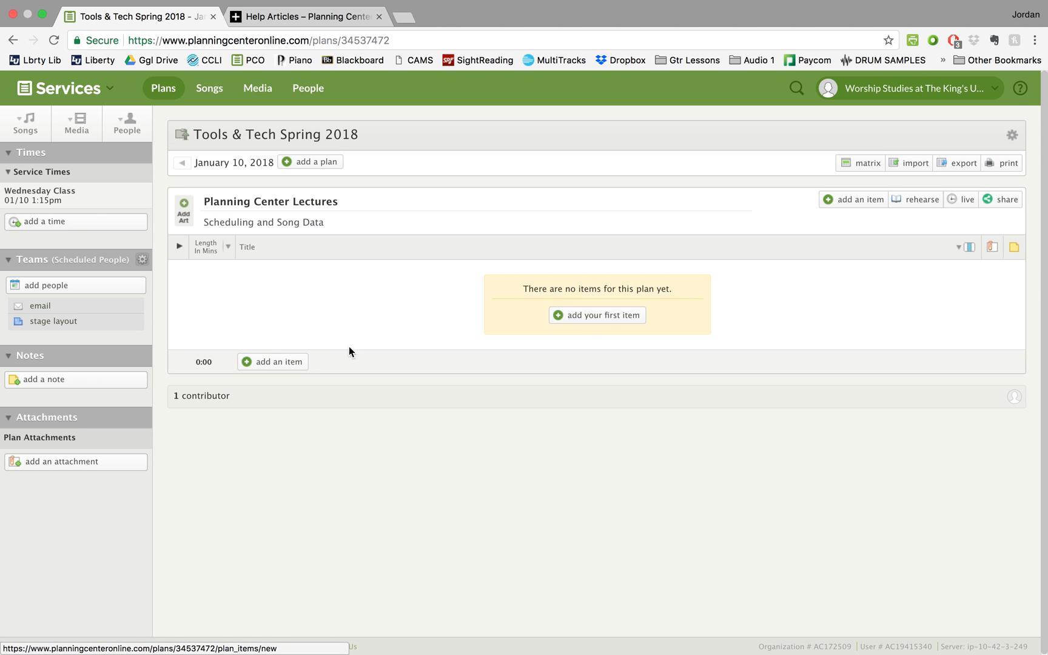
Start a new plan item titled Announcements and set its length to 5 minutes.
mouse_move(272, 366)
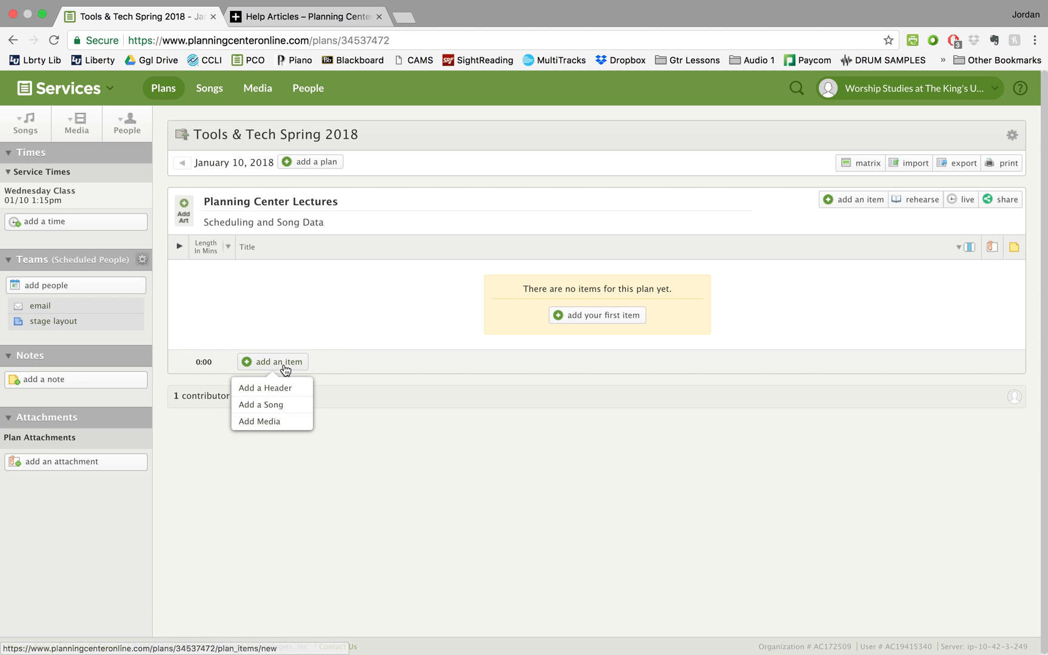
left_click(283, 364)
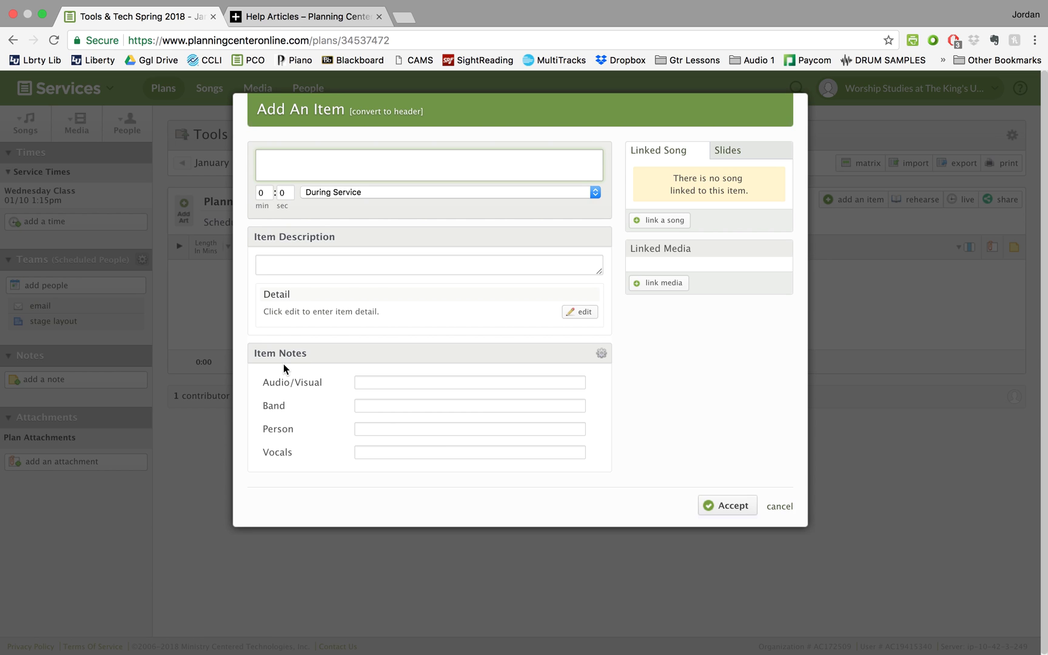
left_click(780, 506)
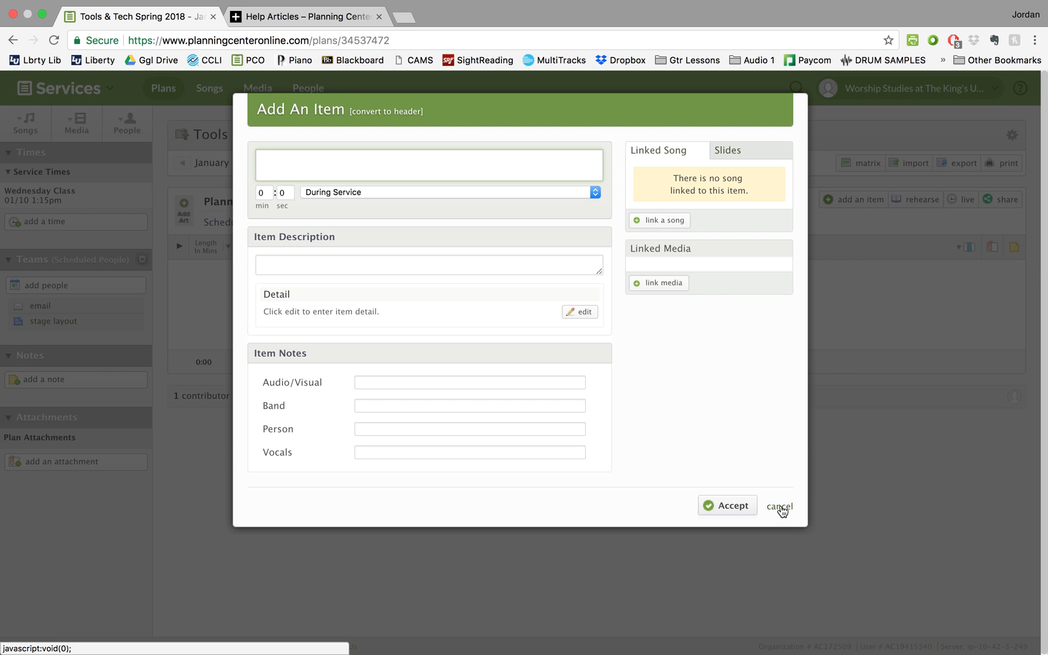
type("Announcements")
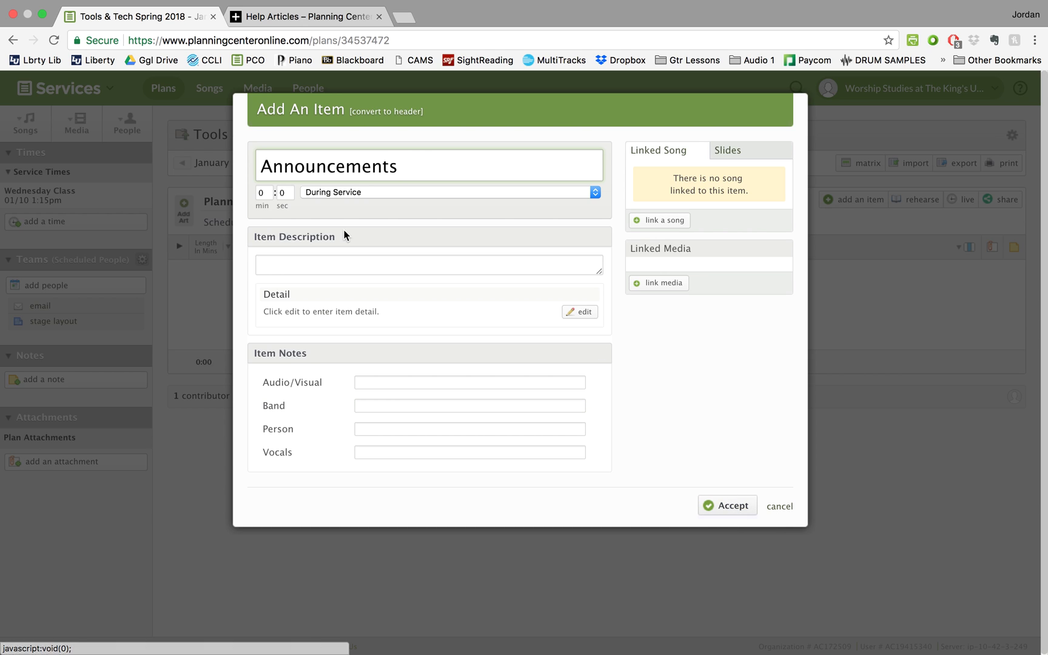
left_click(268, 189)
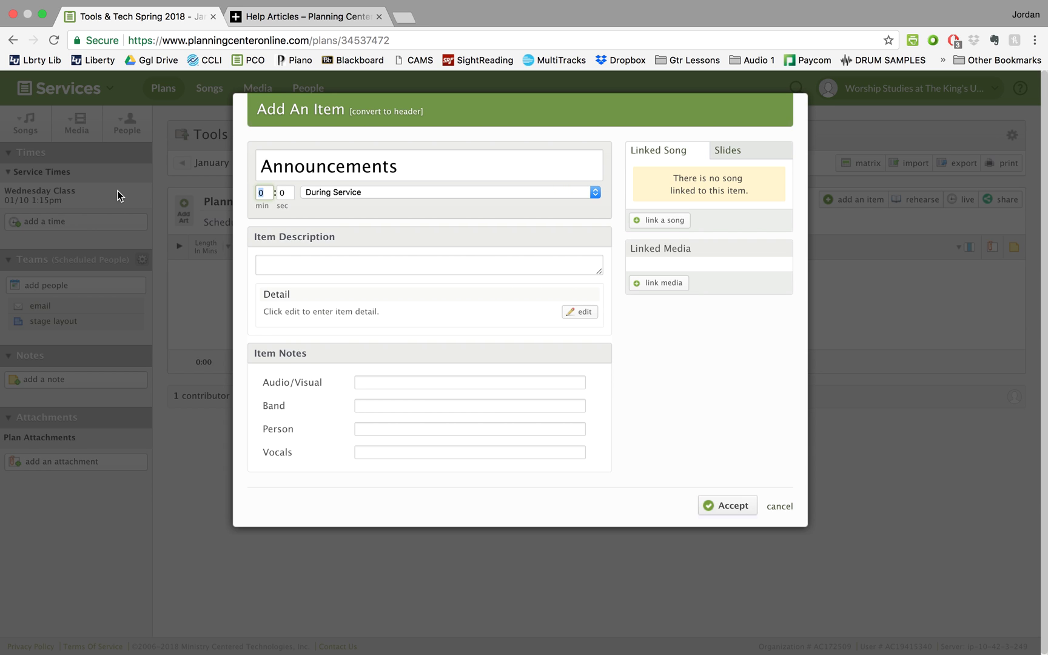
type("5")
Examine the Announcements item's service timing choices, leaving it at During Service.
left_click(369, 190)
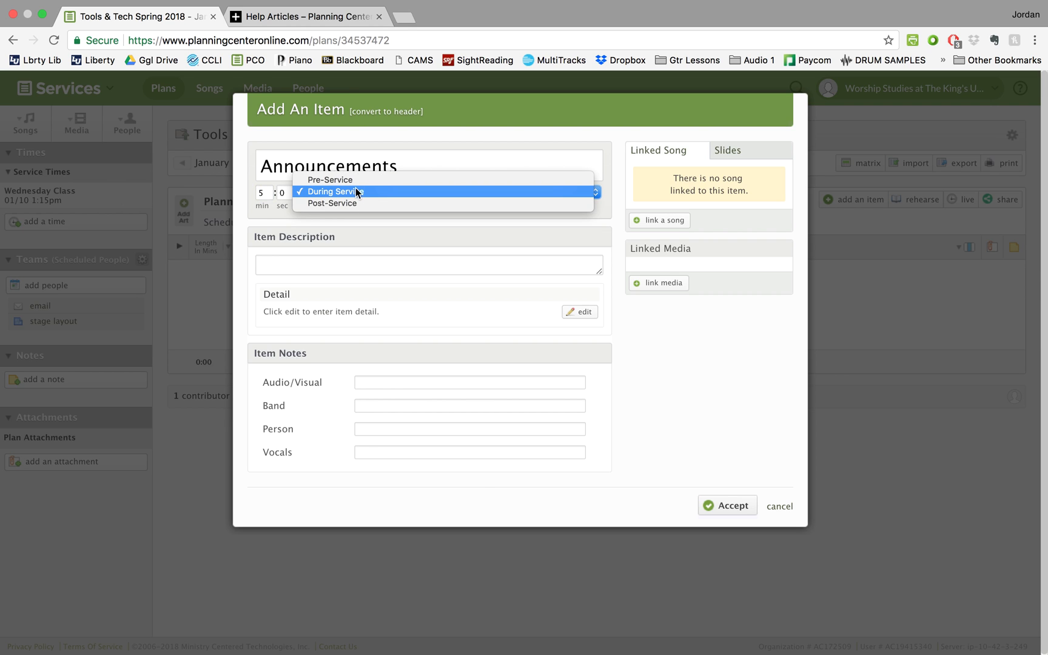
left_click(424, 235)
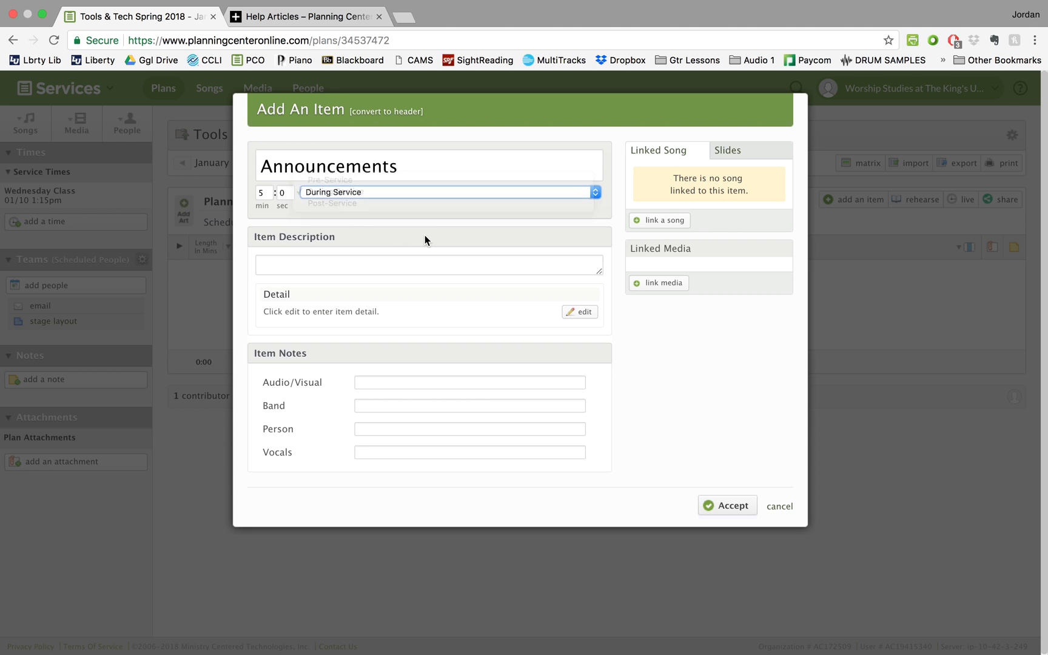
left_click(417, 193)
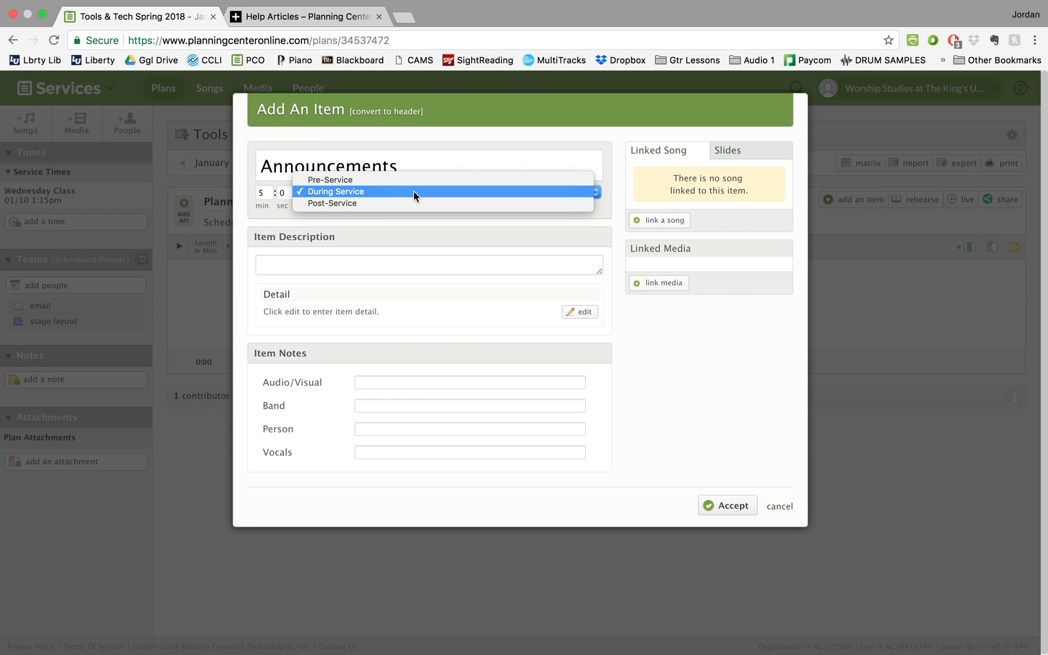
left_click(617, 208)
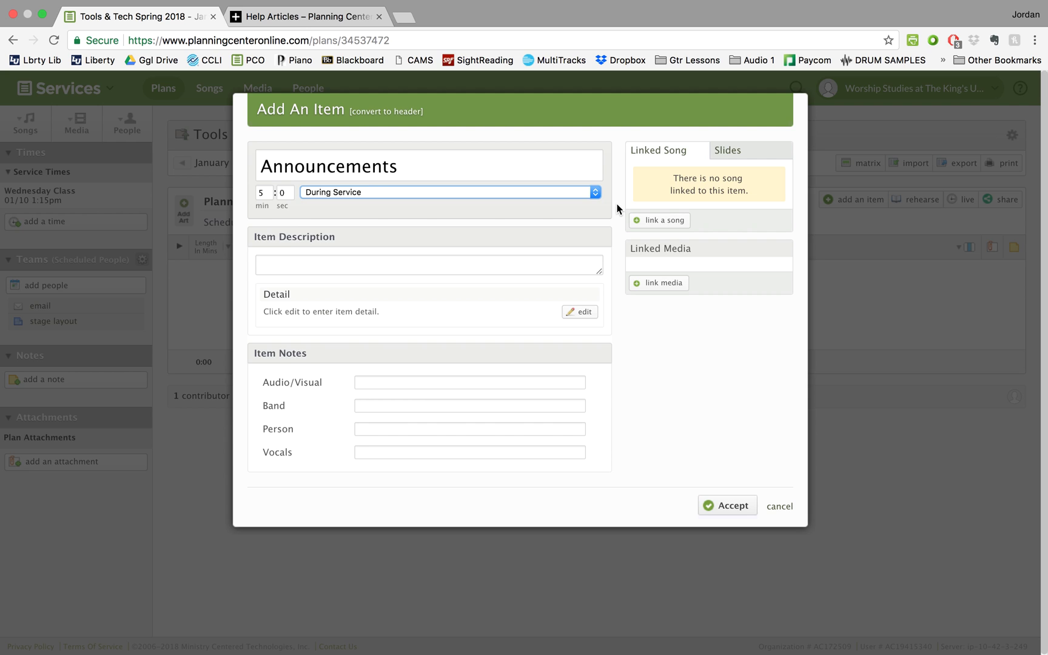
left_click(530, 195)
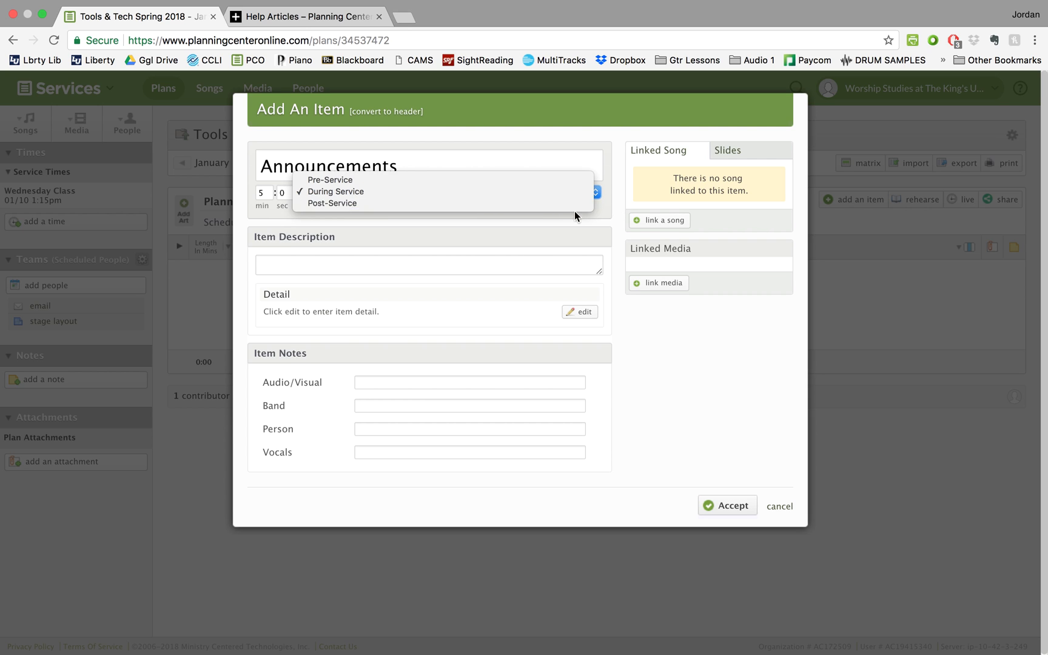
left_click(617, 193)
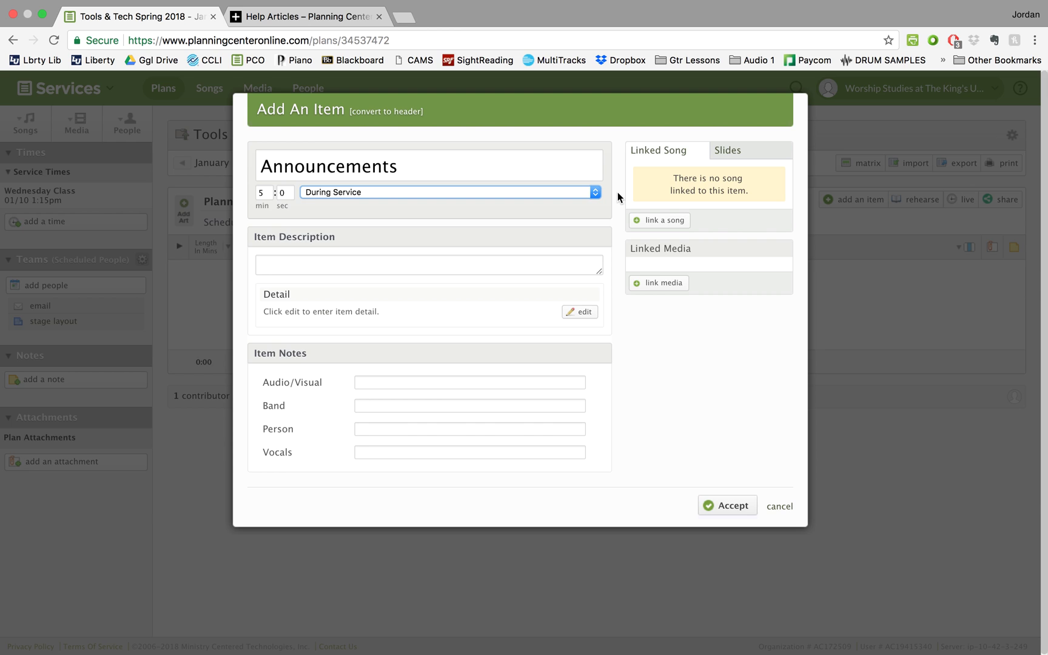
left_click(590, 191)
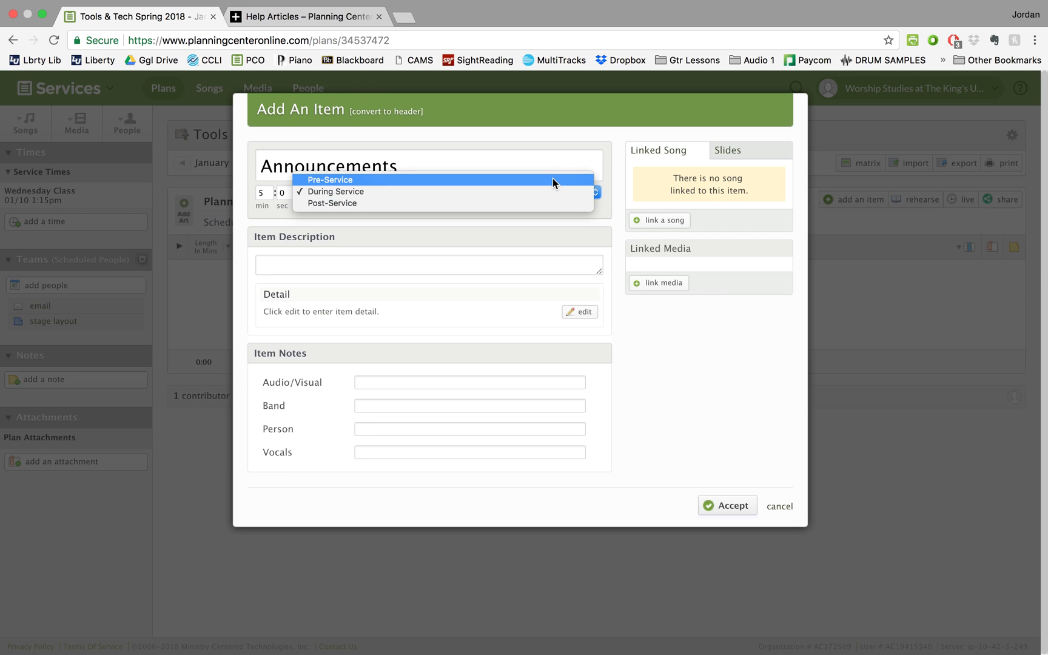
left_click(615, 205)
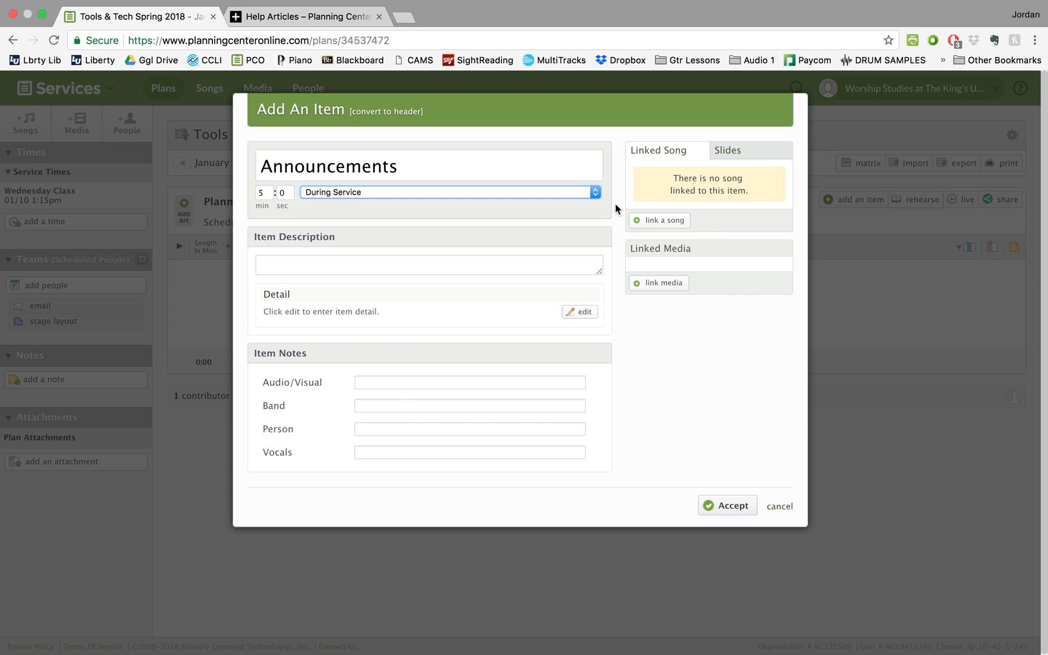
Write the item description as two numbered lines: "1) Homework Reminder" and "2) Mid-Term Grades Reminder".
left_click(441, 258)
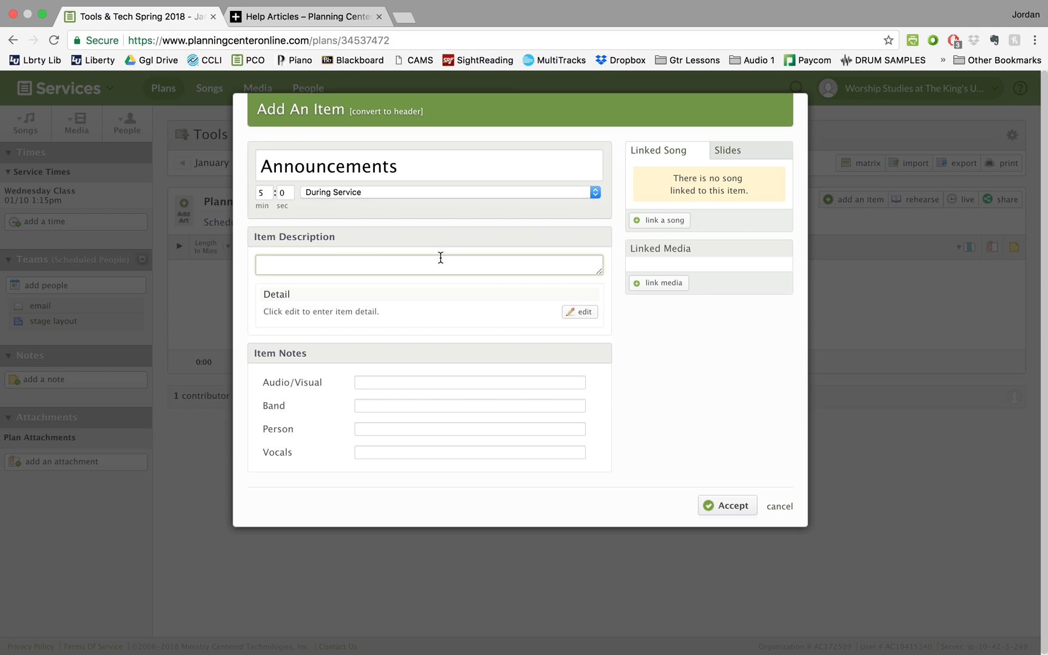
type("1) Fund raiser")
key("Return")
type("2")
left_click(332, 256)
left_click(329, 265)
left_click_drag(329, 265, 273, 266)
type("Homework Reminder")
left_click(286, 278)
type(") ")
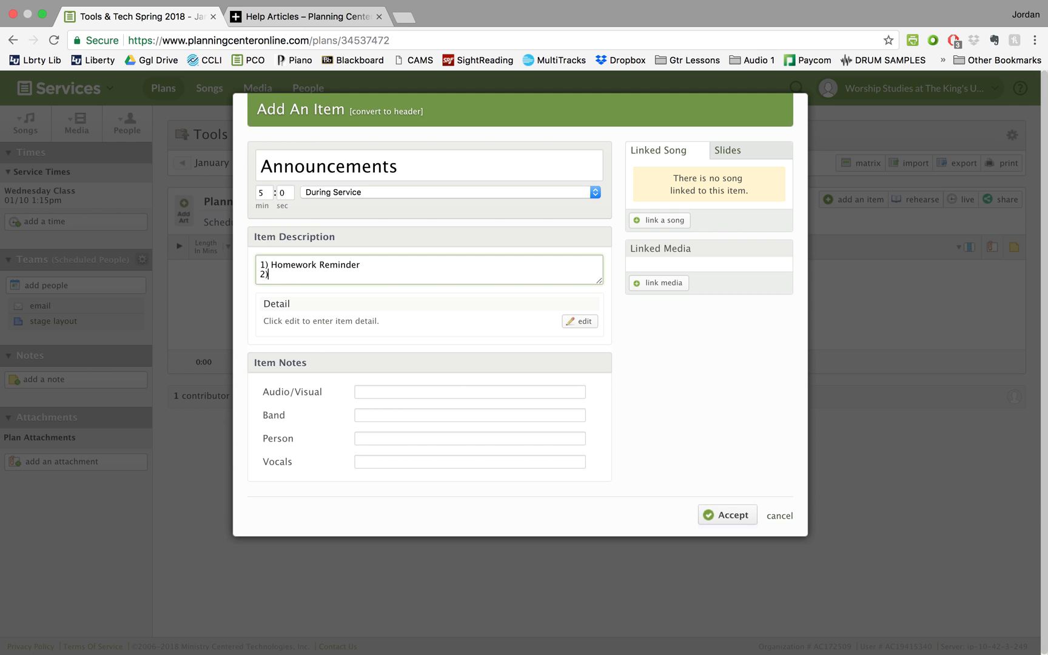
type("Mid-Term Grades Reminder")
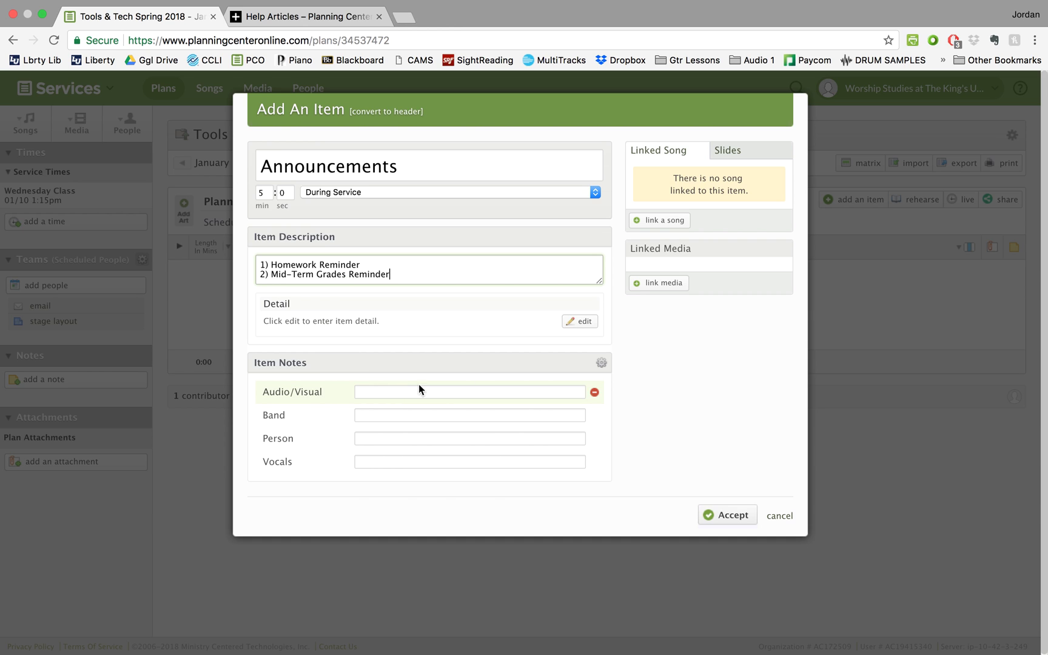
Fill in the item notes with A/V for Audio/Visual, Band for Band, Person for Person and Vocals for Vocals.
left_click(389, 391)
type("A/V")
key("Tab")
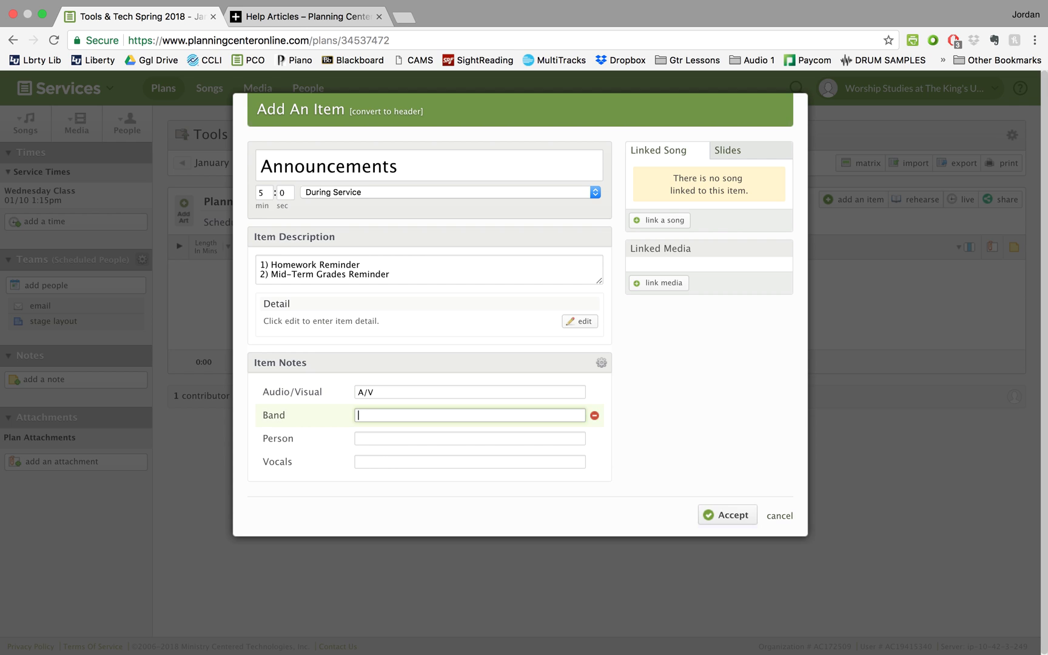
type("Band")
key("Tab")
type("Person")
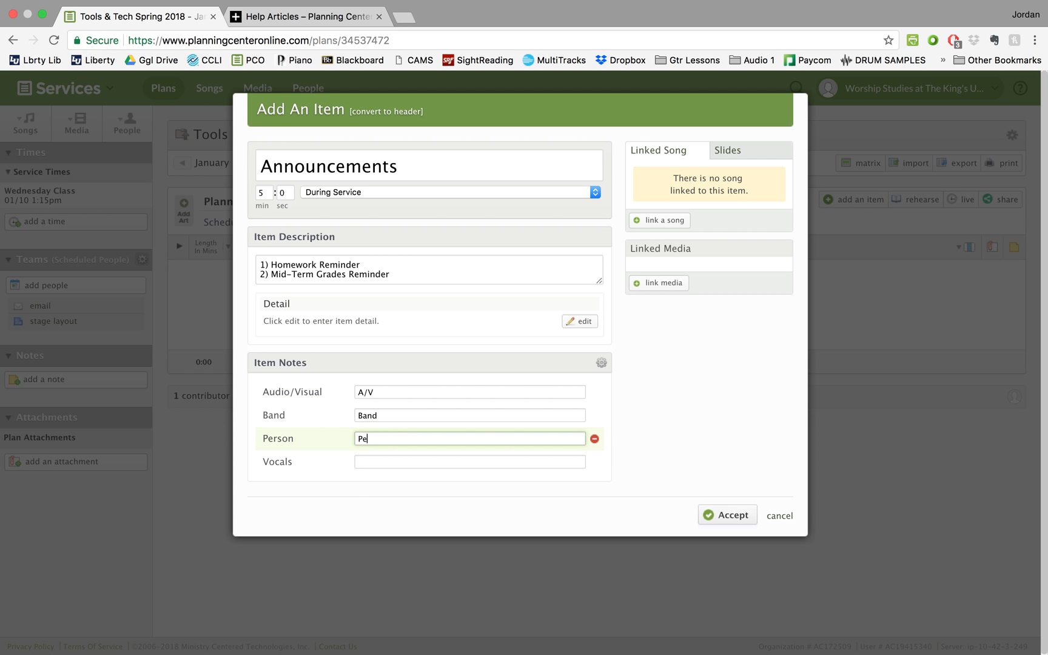
key("Tab")
type("Vocals")
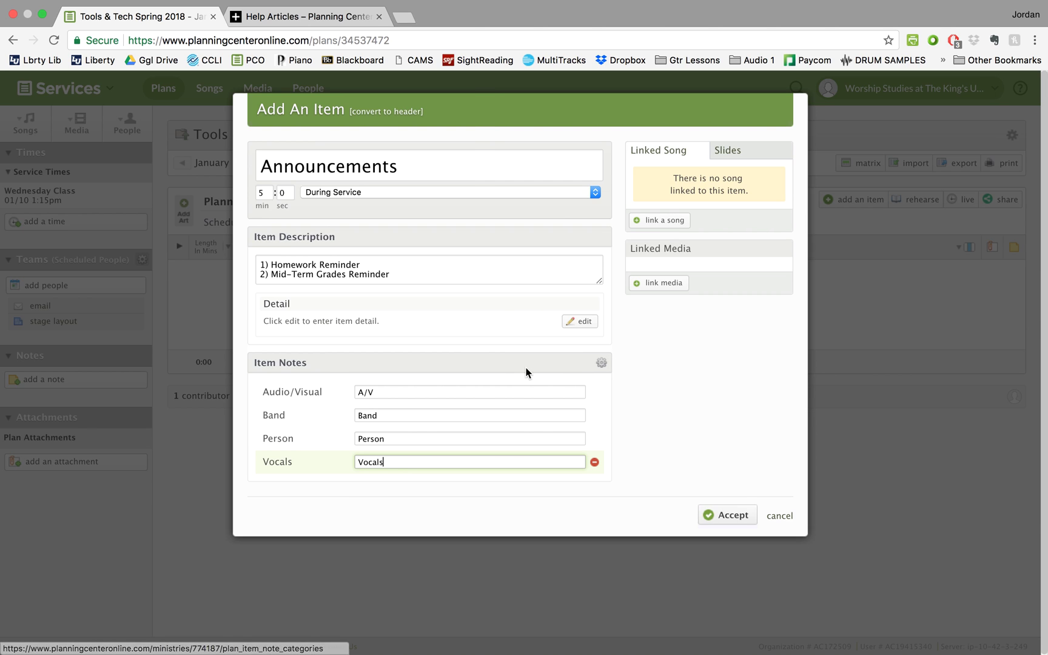
Review the item note categories and the Vocals category's edit options, then return to the Announcements item without changes.
left_click(601, 364)
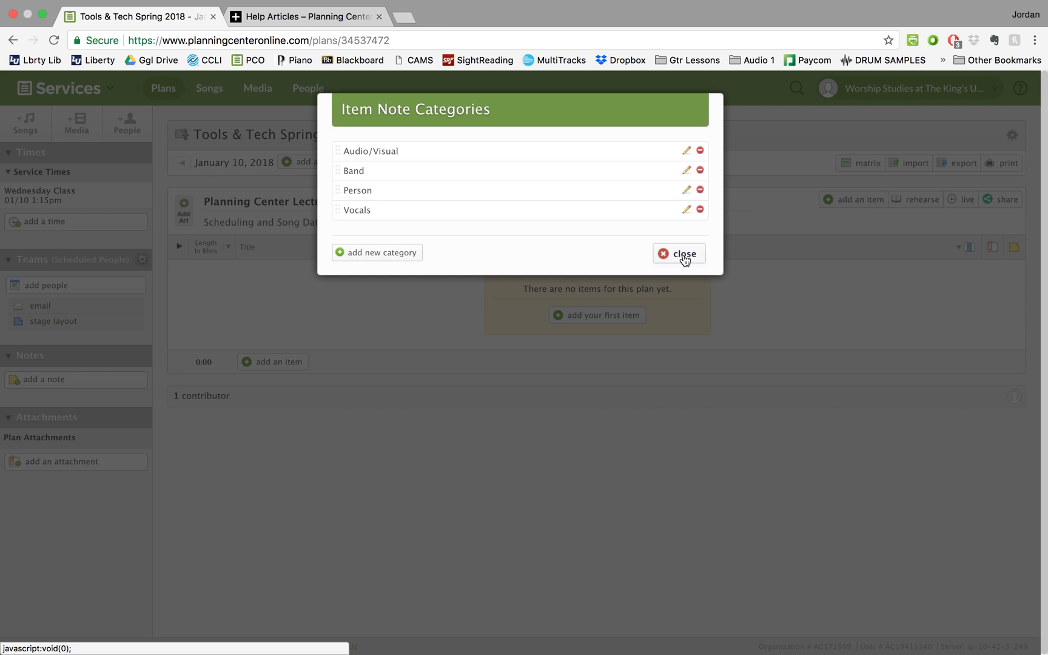
left_click(686, 210)
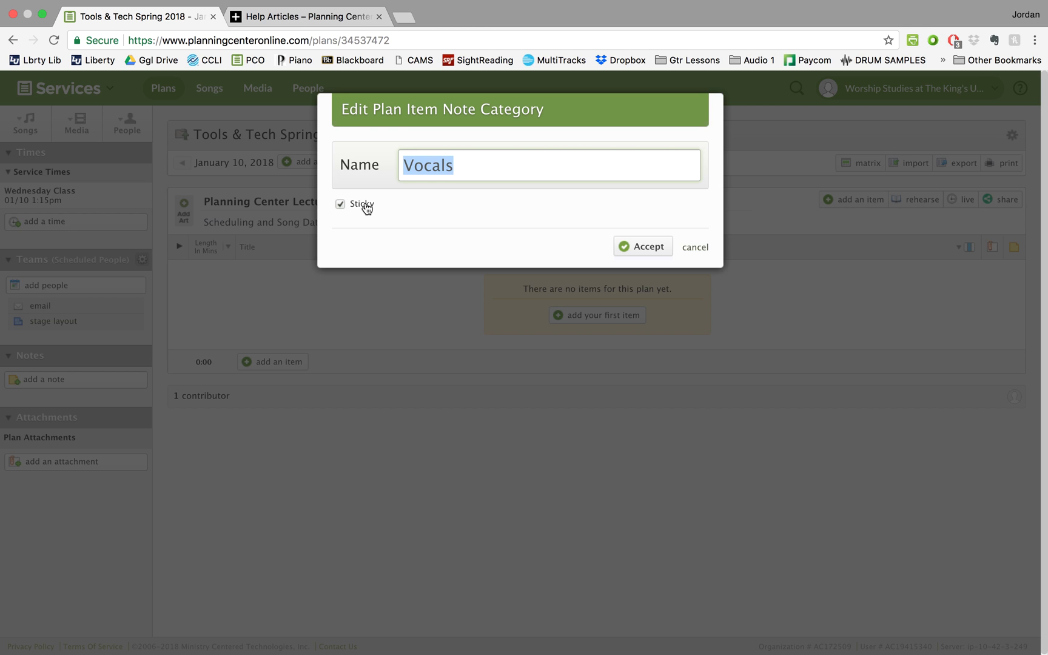
left_click(697, 247)
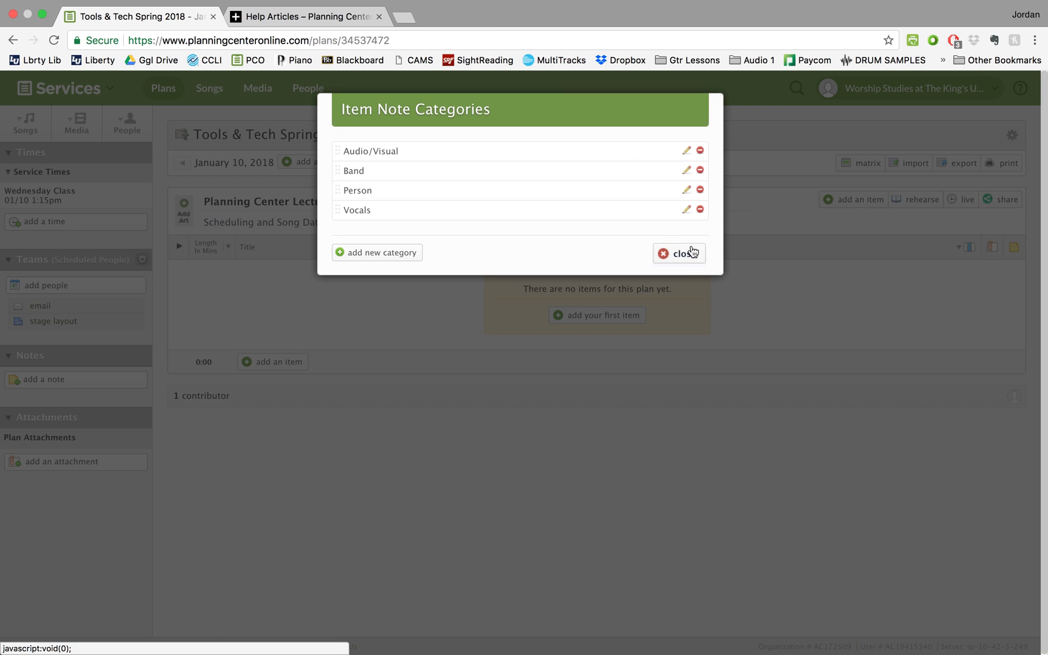
left_click(692, 252)
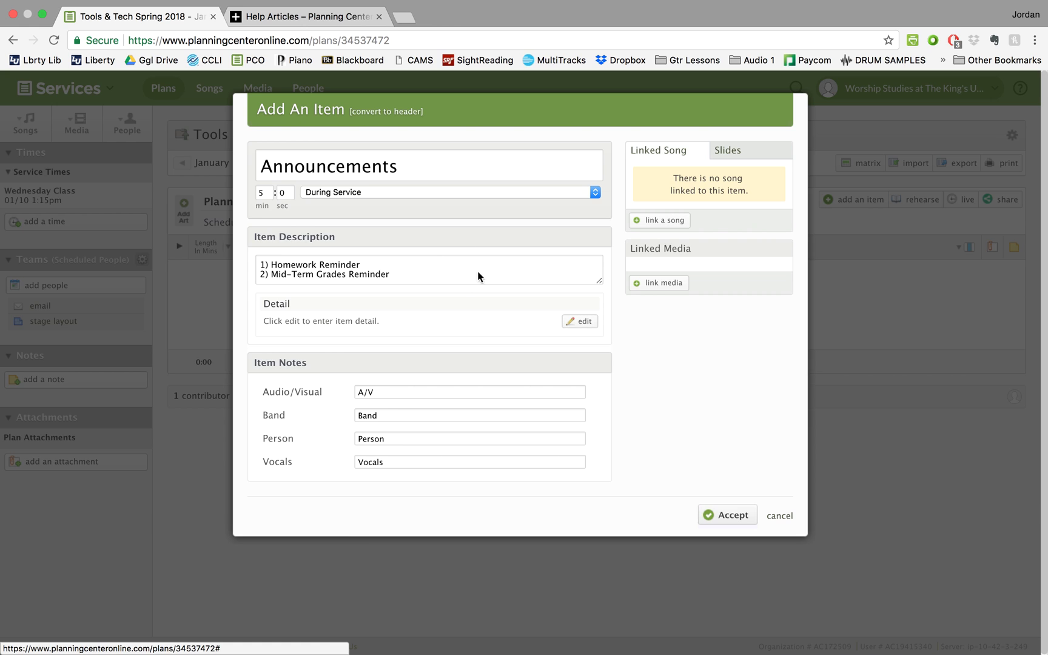
Add the item detail text "DETAIL" in bold and underlined to the Announcements item.
left_click(586, 321)
type("DETAIL")
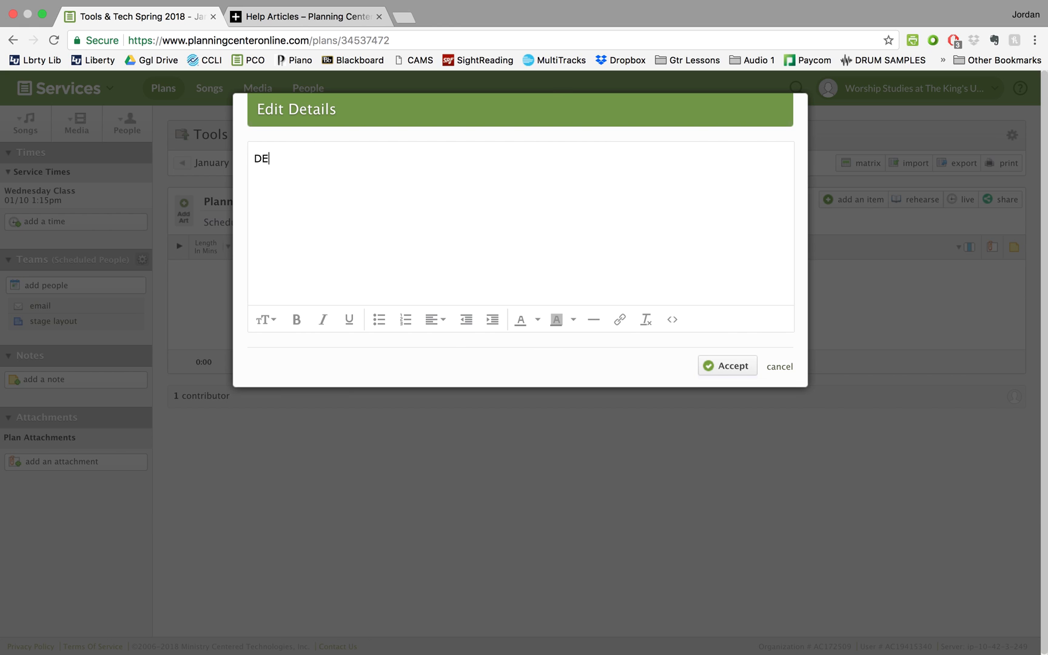
key("shift+Left")
key("shift+Left")
key("shift+Left")
key("shift+Left")
key("shift+Left")
key("shift+Left")
key("ctrl+b")
key("ctrl+u")
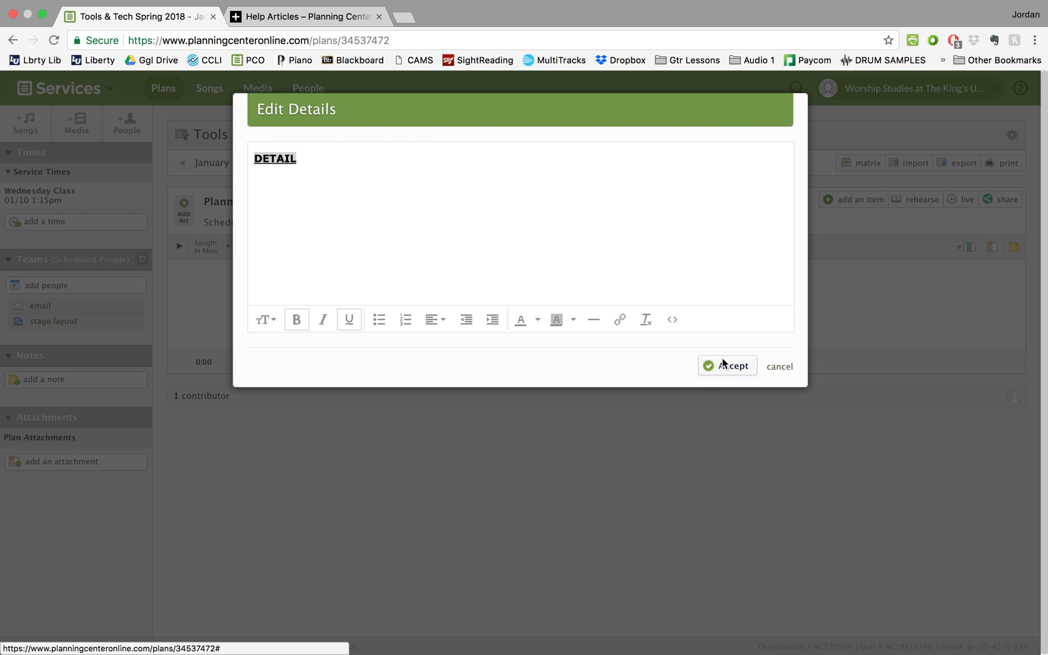
left_click(730, 366)
Save the Announcements item to the plan and reopen it to review its contents without making changes.
left_click(732, 516)
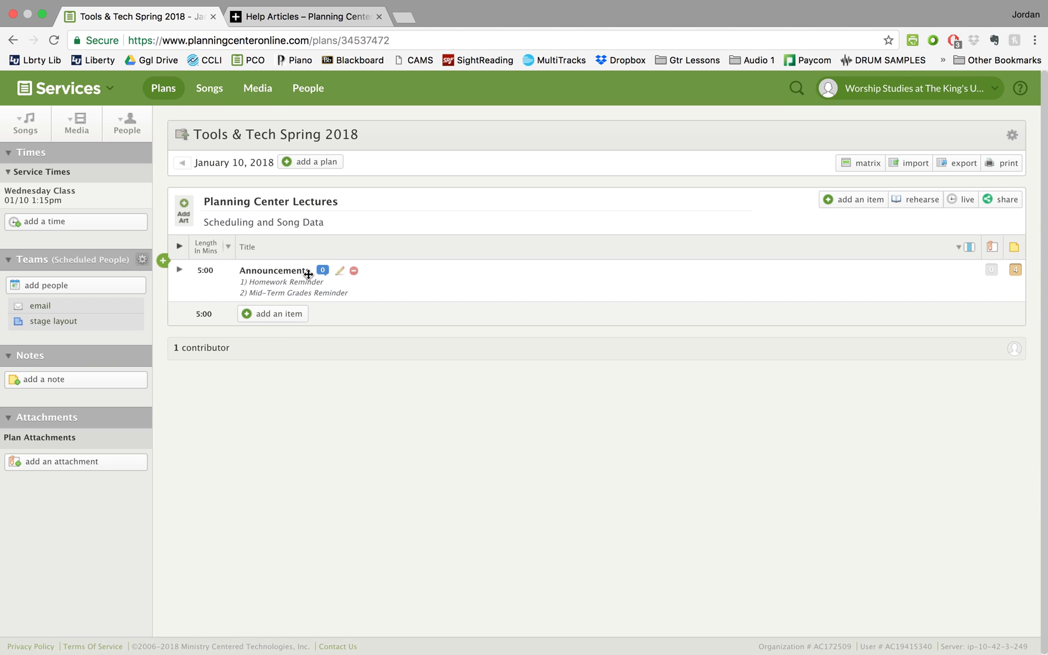
left_click(342, 270)
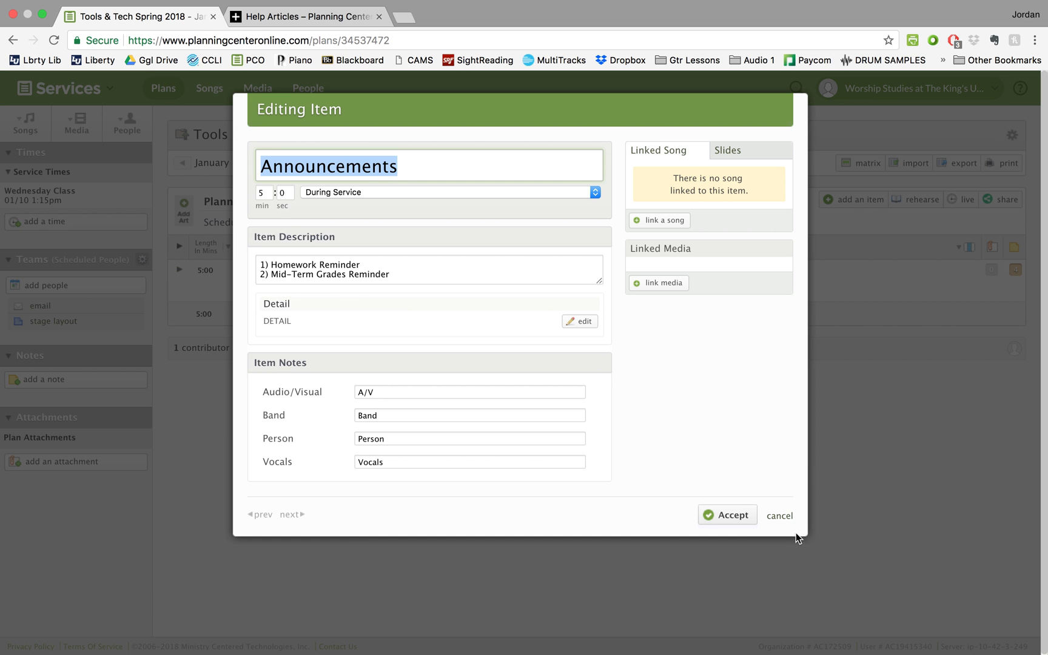
left_click(779, 515)
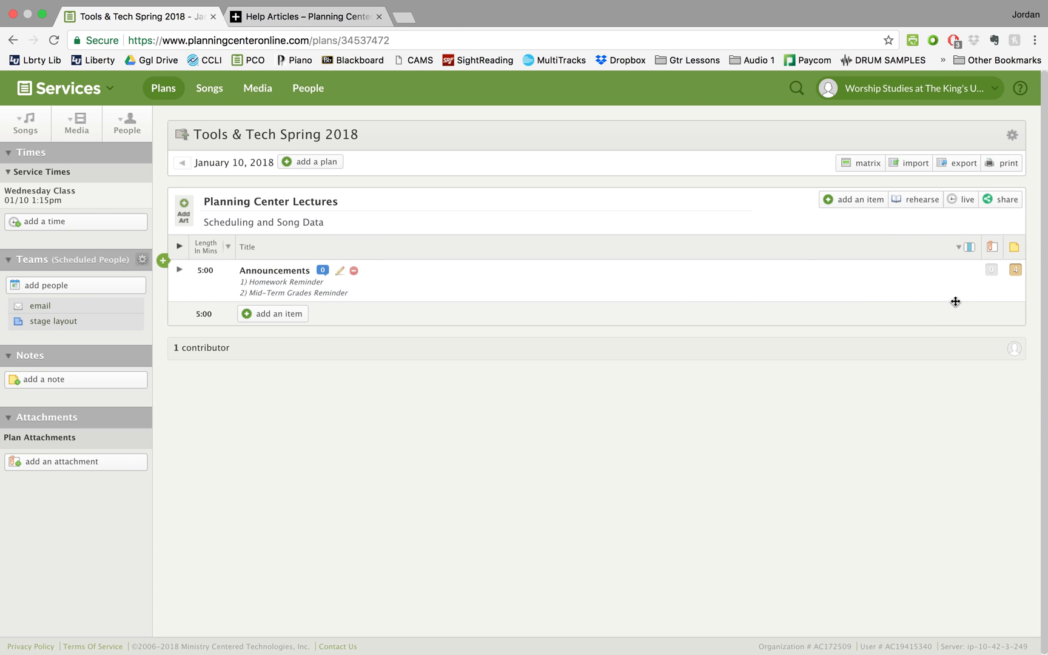
Show the Audio/Visual, Band, Person and Vocals note categories as columns in the plan.
left_click(964, 248)
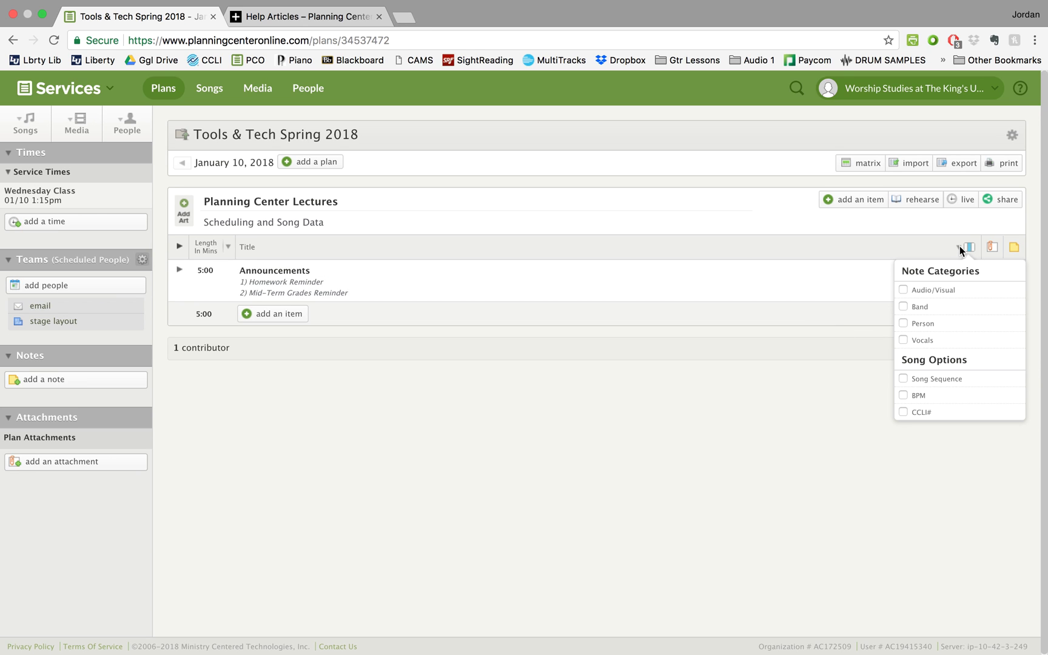
left_click(903, 290)
left_click(903, 308)
left_click(903, 324)
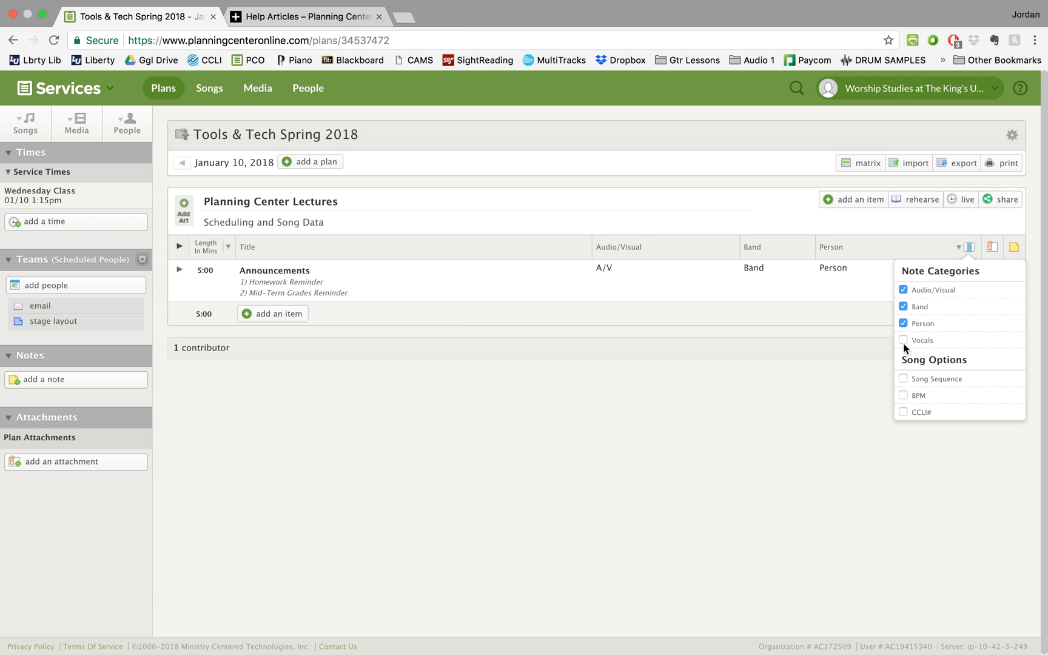
left_click(903, 341)
Hide the Vocals, Person, Audio/Visual and Band note columns from the plan.
left_click(902, 341)
left_click(902, 324)
left_click(903, 291)
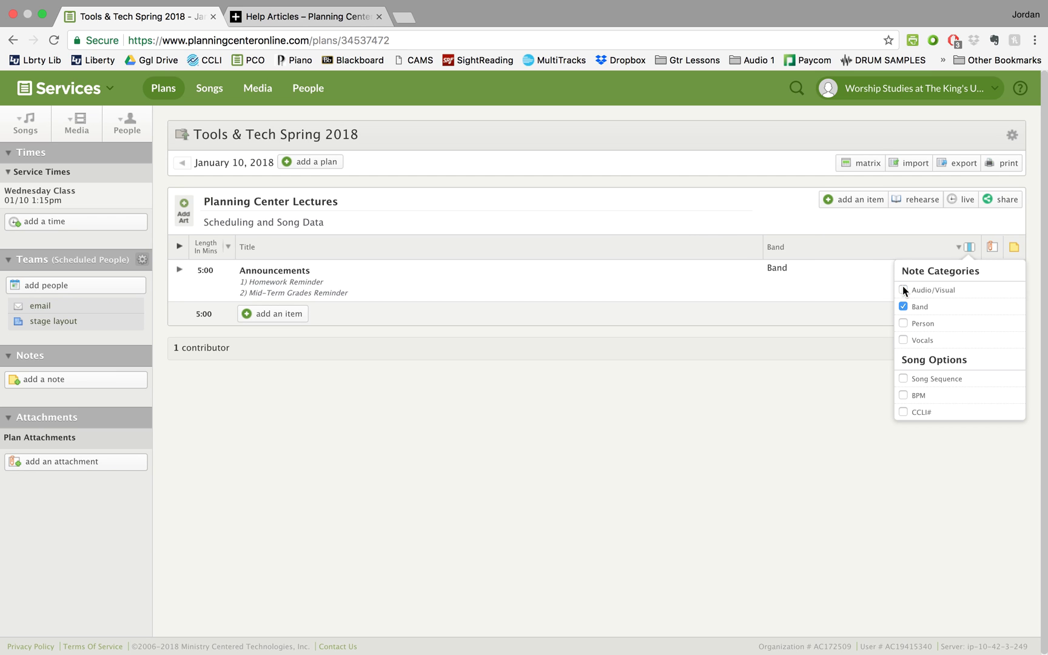
left_click(903, 306)
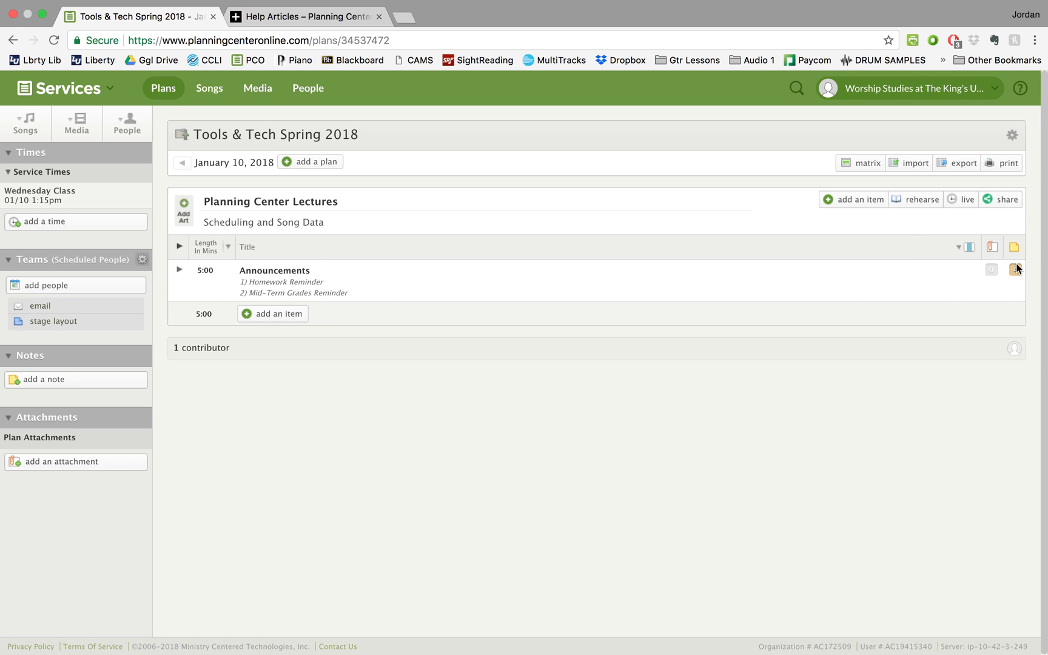
Examine the Announcements item's notes summary and its comments window without adding a comment.
mouse_move(1016, 271)
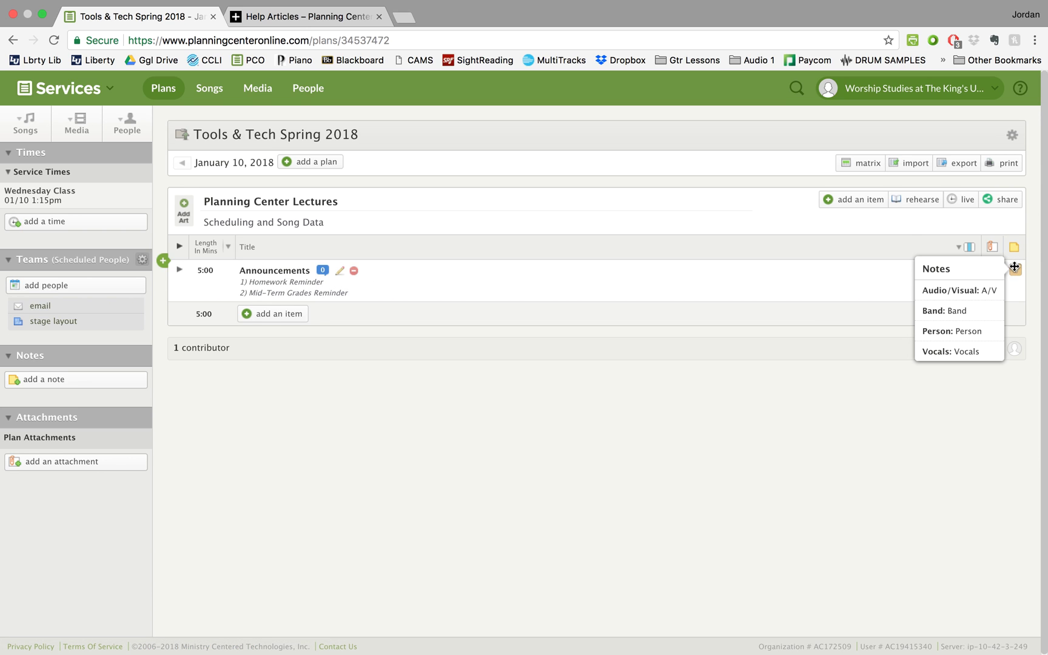
left_click(965, 247)
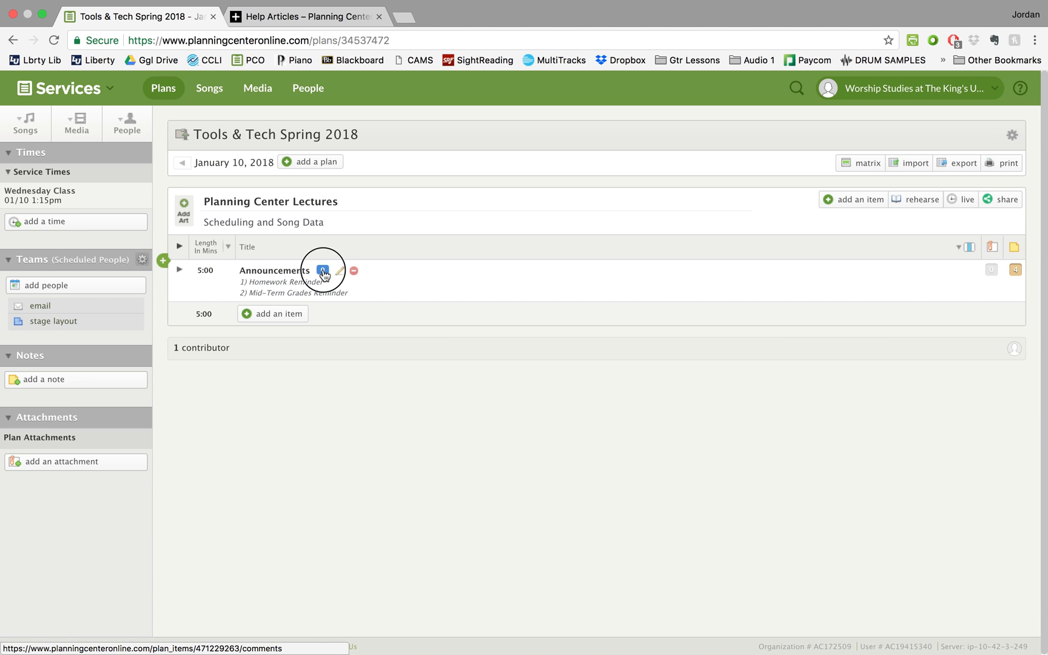
left_click(323, 271)
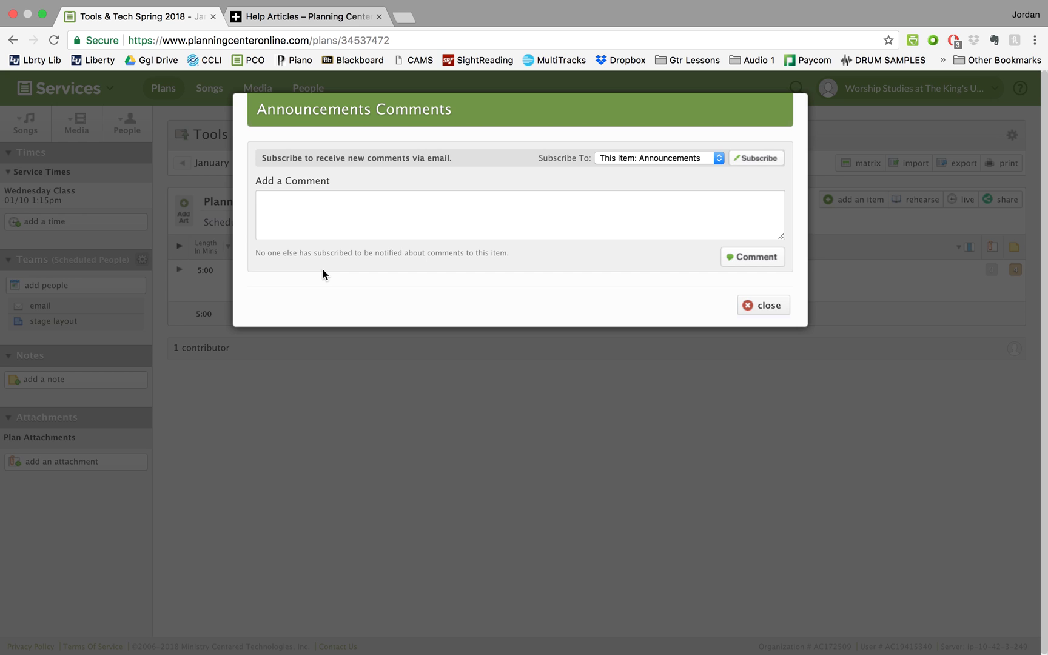
left_click(768, 306)
left_click(292, 315)
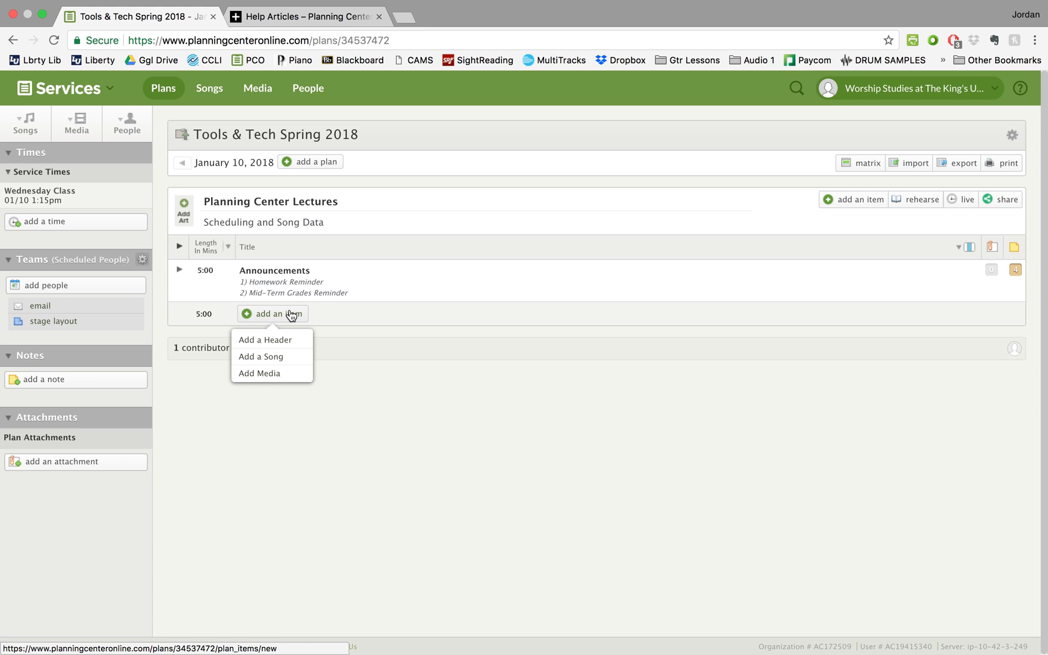
left_click(305, 348)
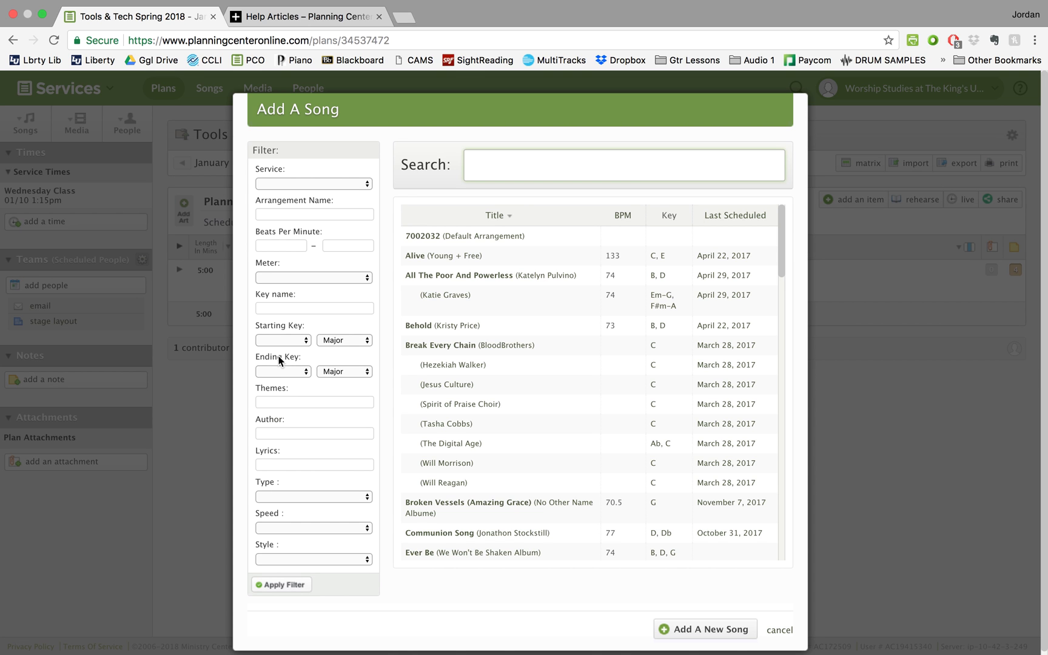
left_click(780, 630)
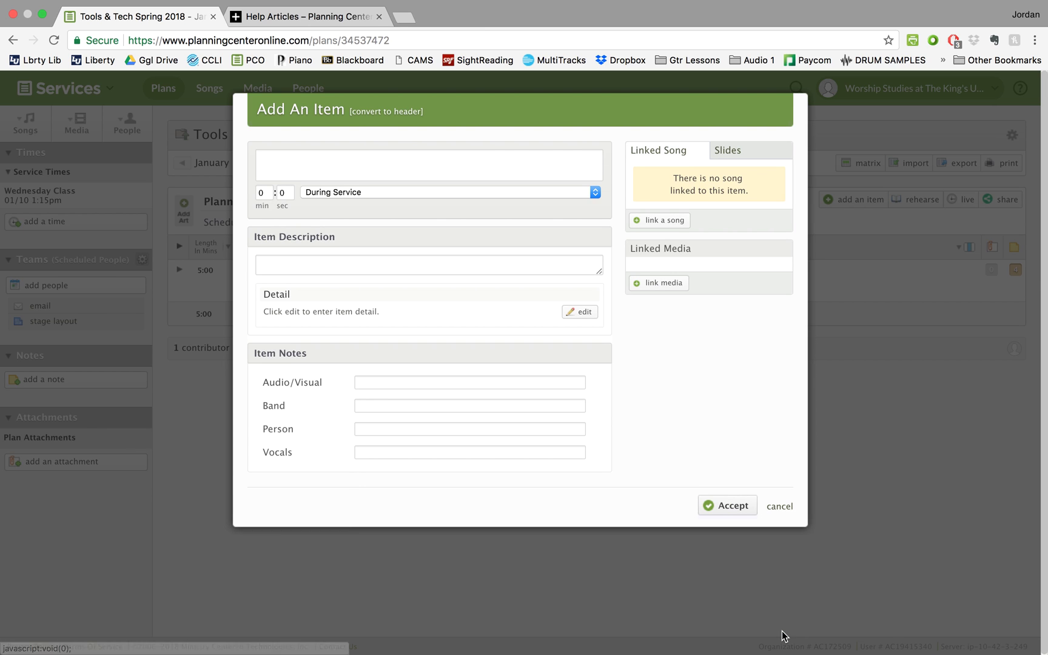
left_click(789, 507)
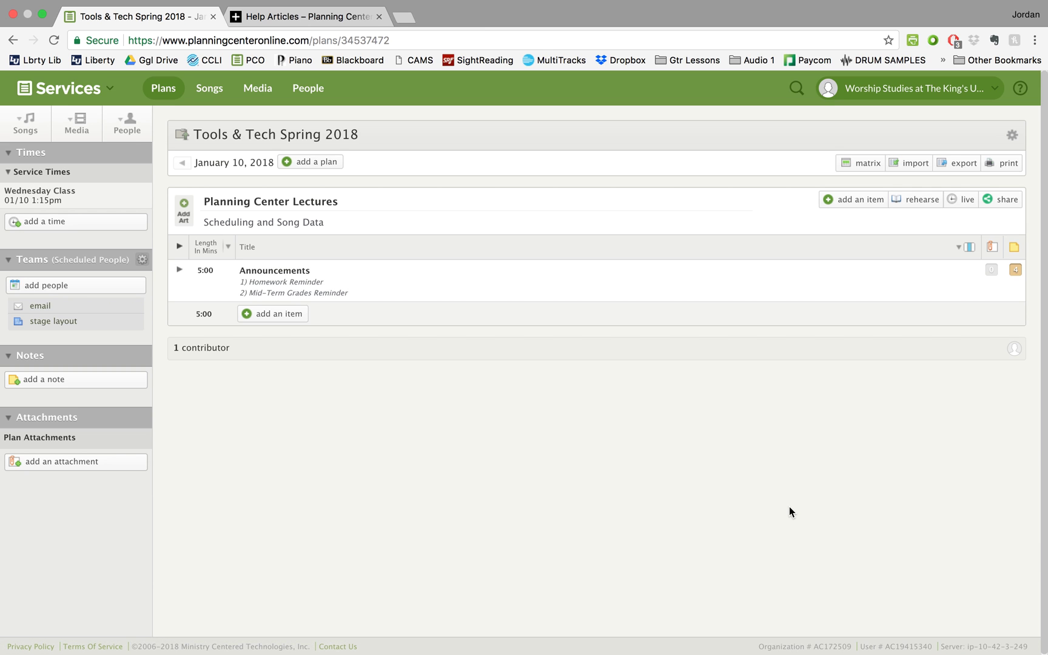
Add the song Break Every Chain to the plan, using The Digital Age arrangement in the key of Ab.
key("s")
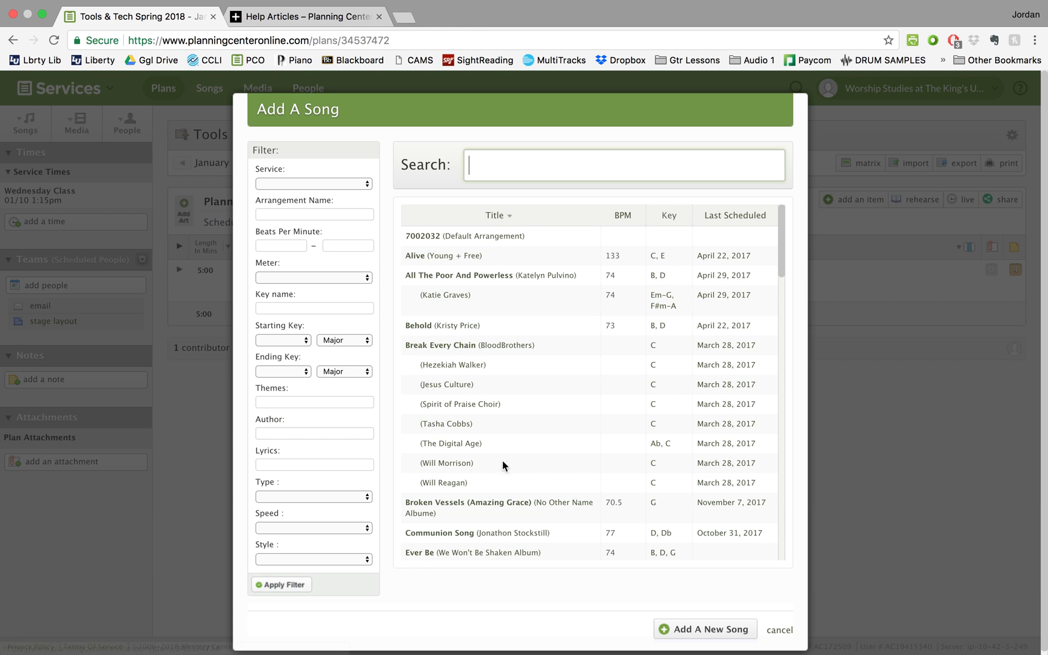
left_click(659, 448)
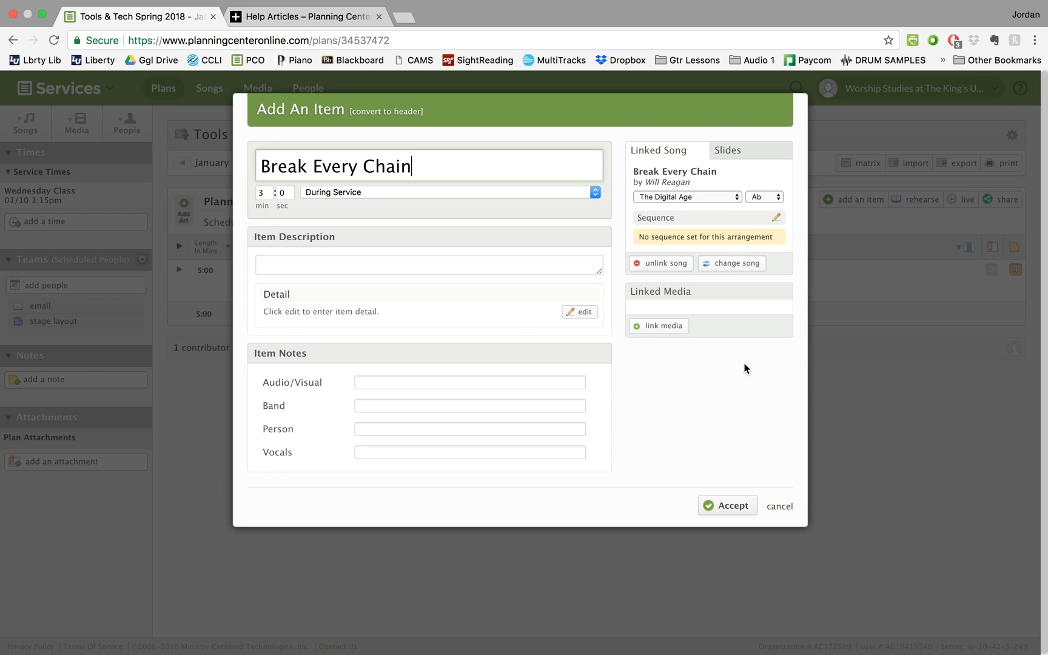
left_click(731, 507)
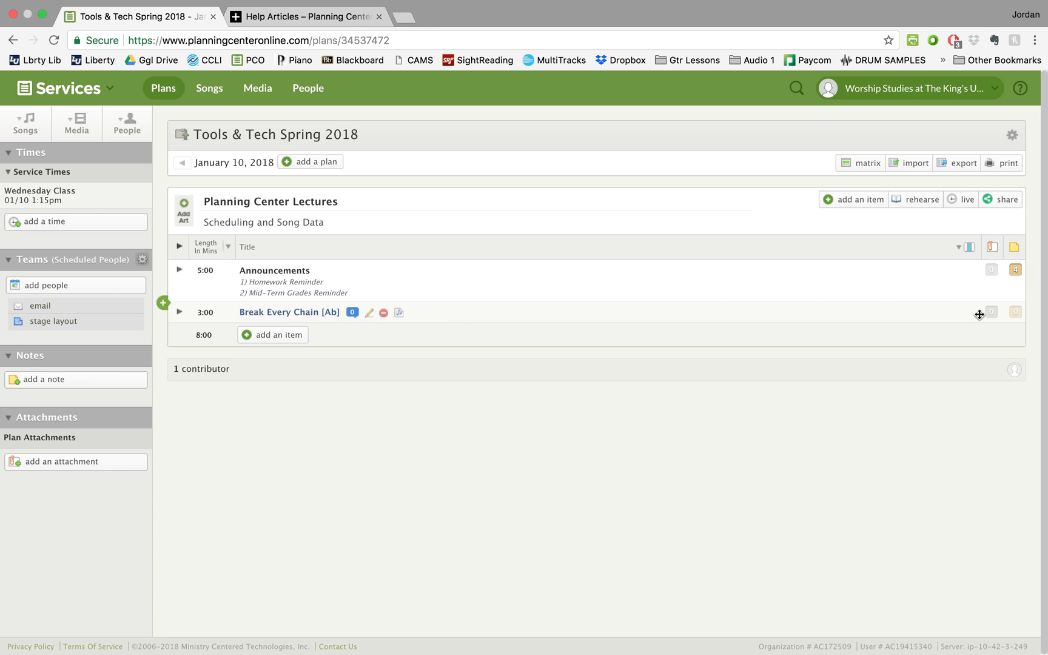
Add the song Alive to the plan, using the Young + Free arrangement in the key of E.
left_click(342, 326)
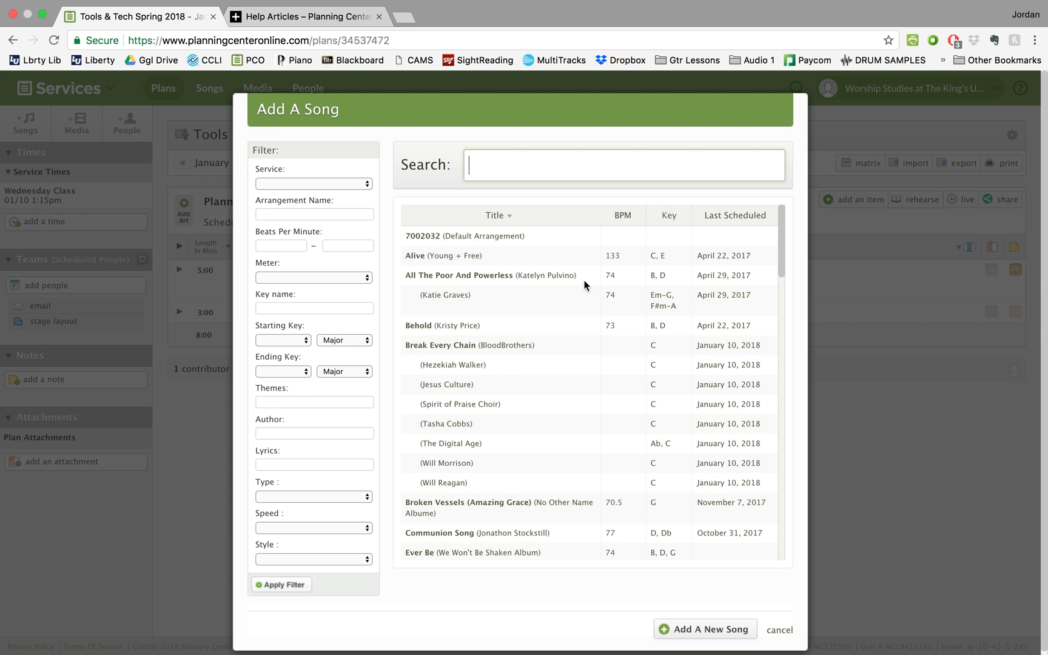
left_click(662, 260)
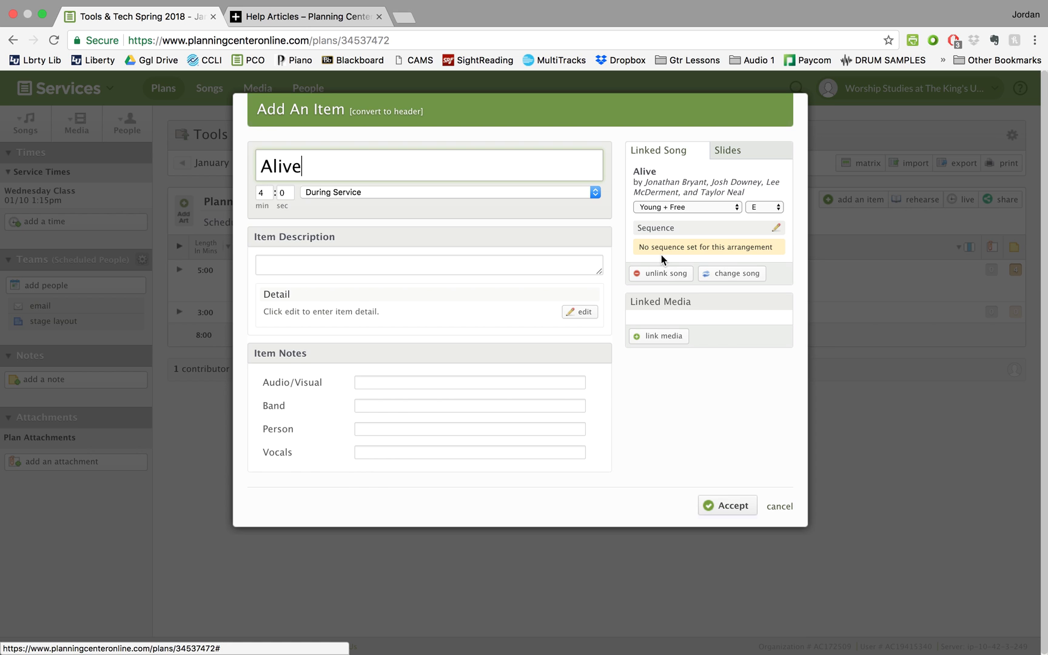
left_click(733, 507)
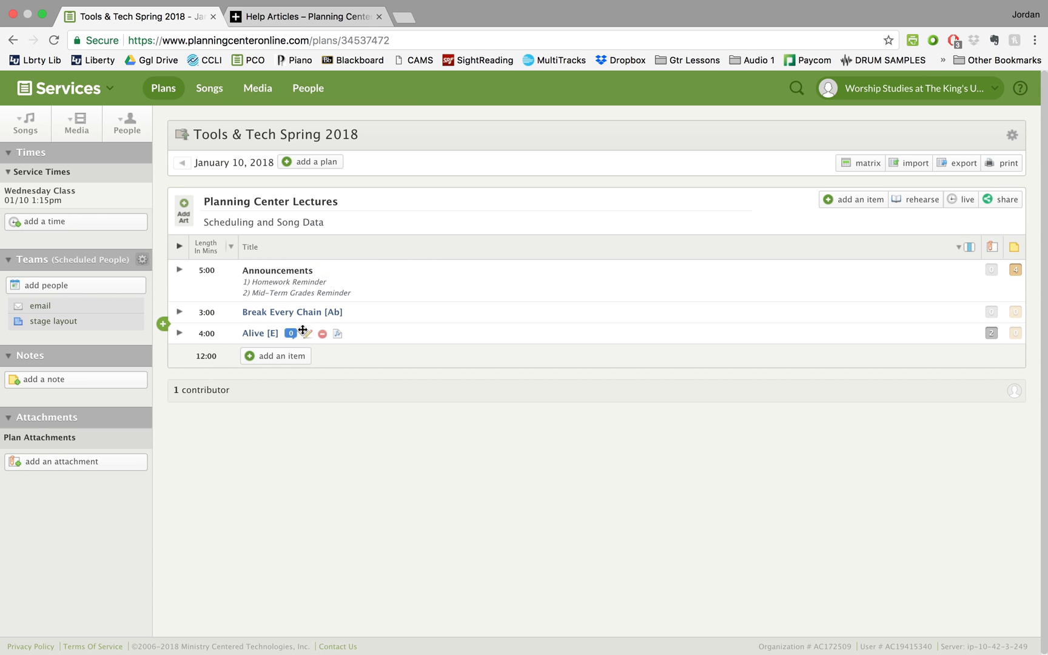
View Alive's key chord chart transposed to C in Acrobat Reader, then return to the plan in the browser.
left_click(991, 333)
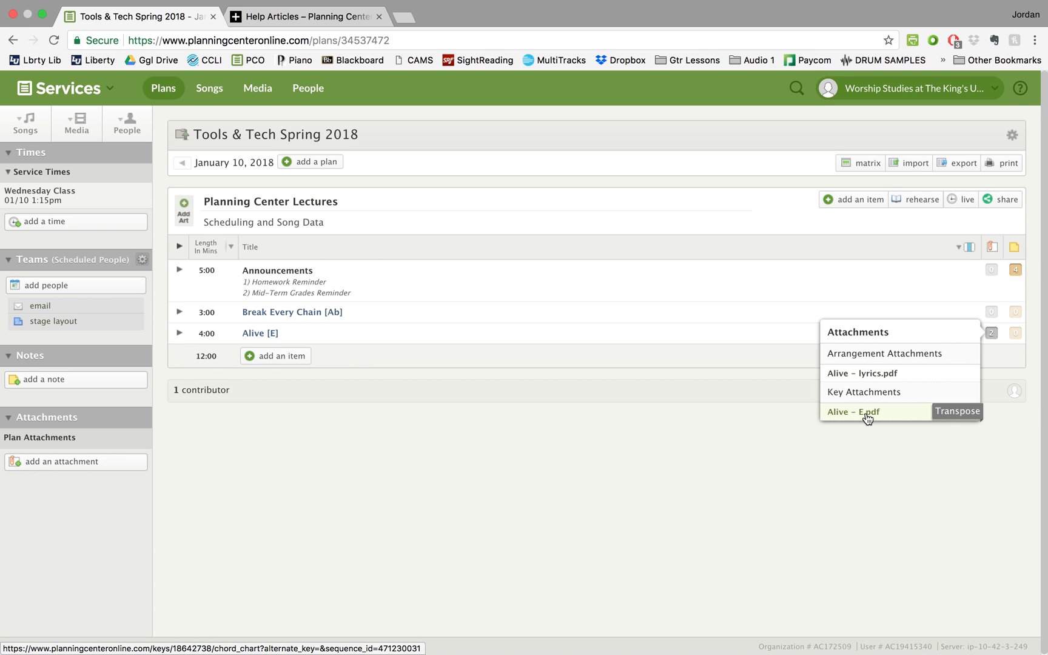
left_click(961, 415)
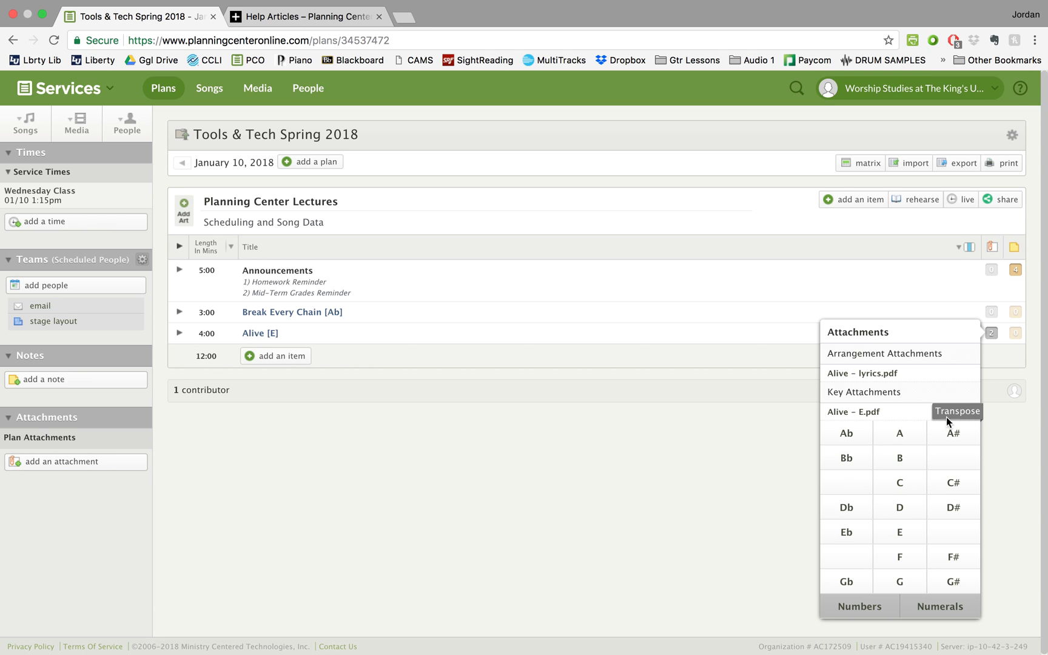
left_click(890, 489)
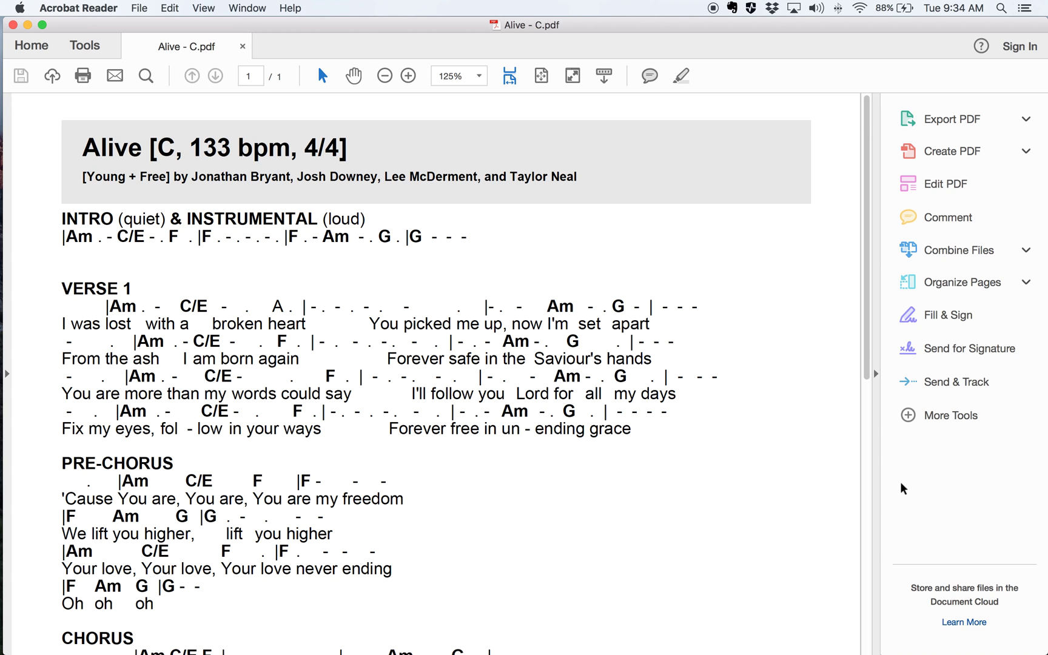
key("ctrl+Right")
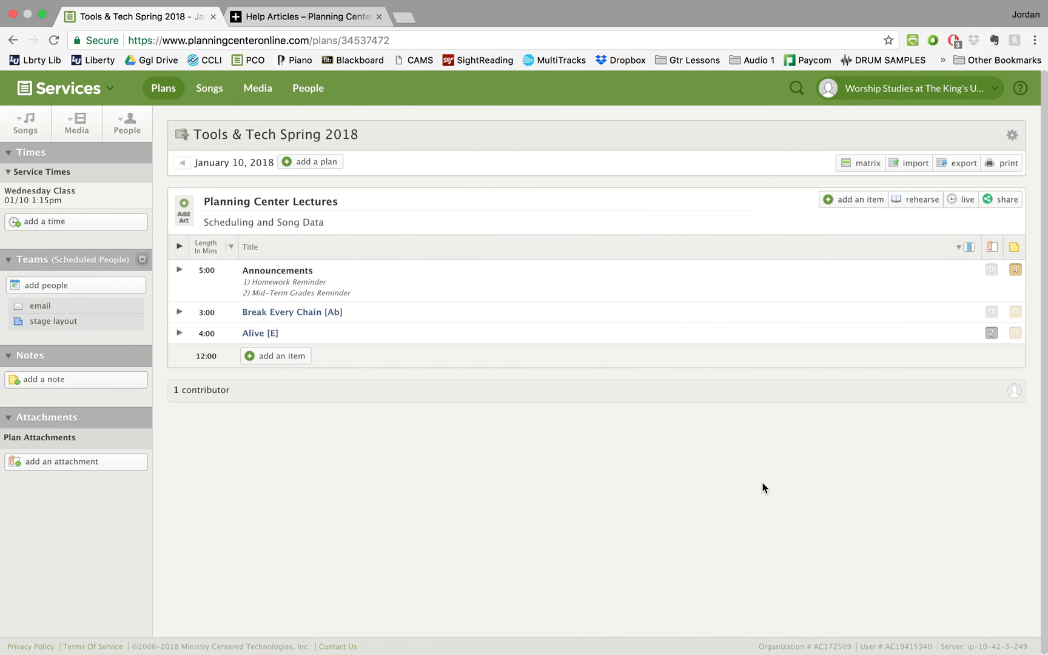
Browse the media available to link to the plan, including the Powerpoints type, and leave without adding any.
left_click(268, 356)
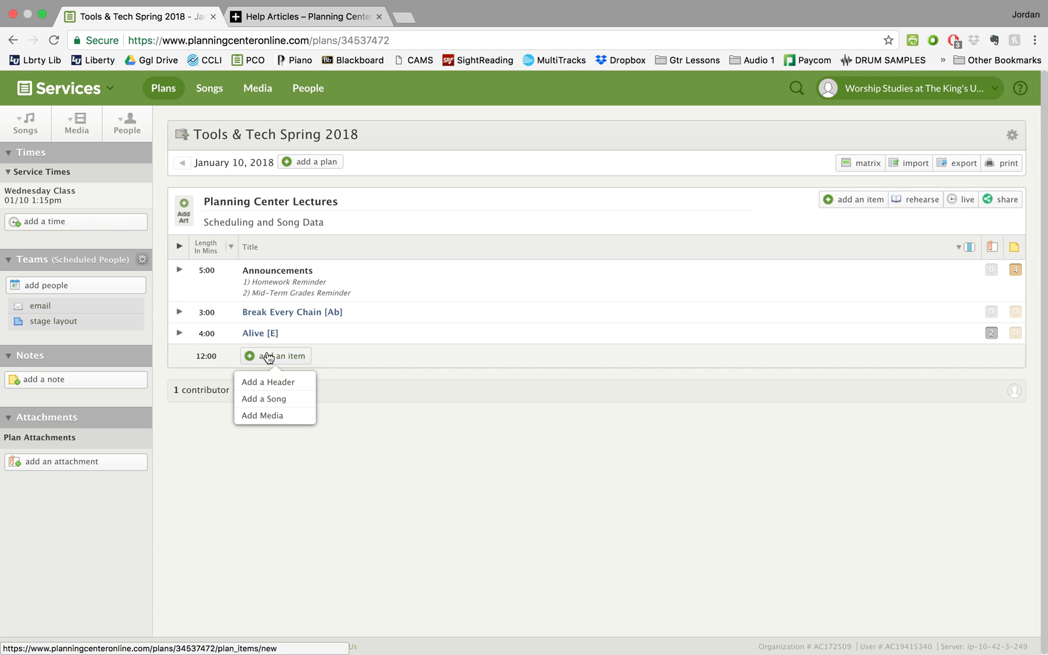
mouse_move(992, 332)
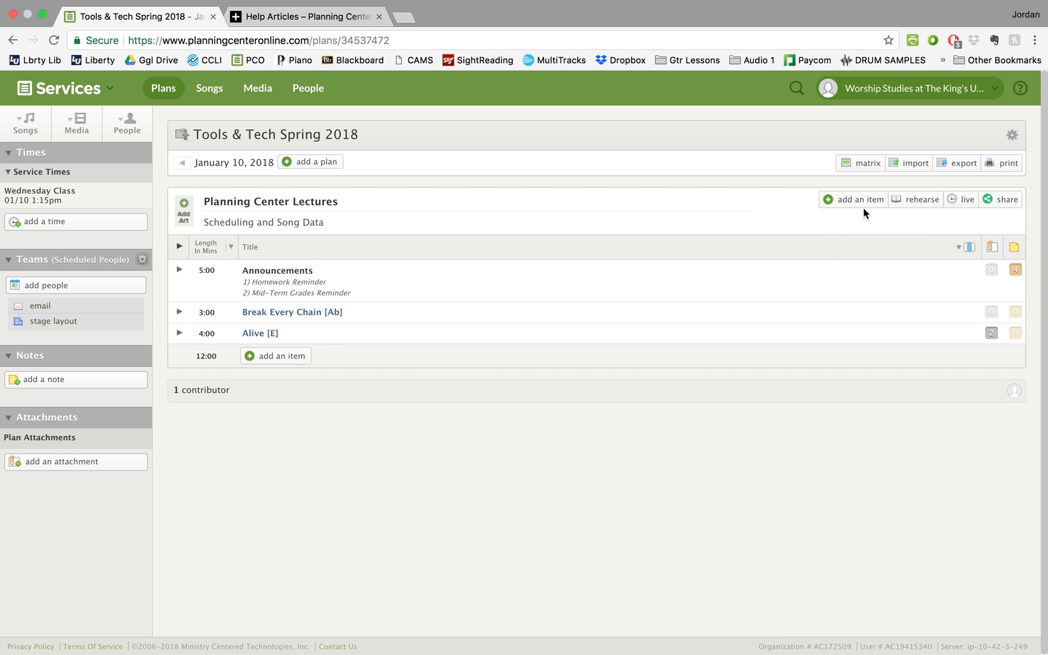
mouse_move(862, 206)
left_click(849, 256)
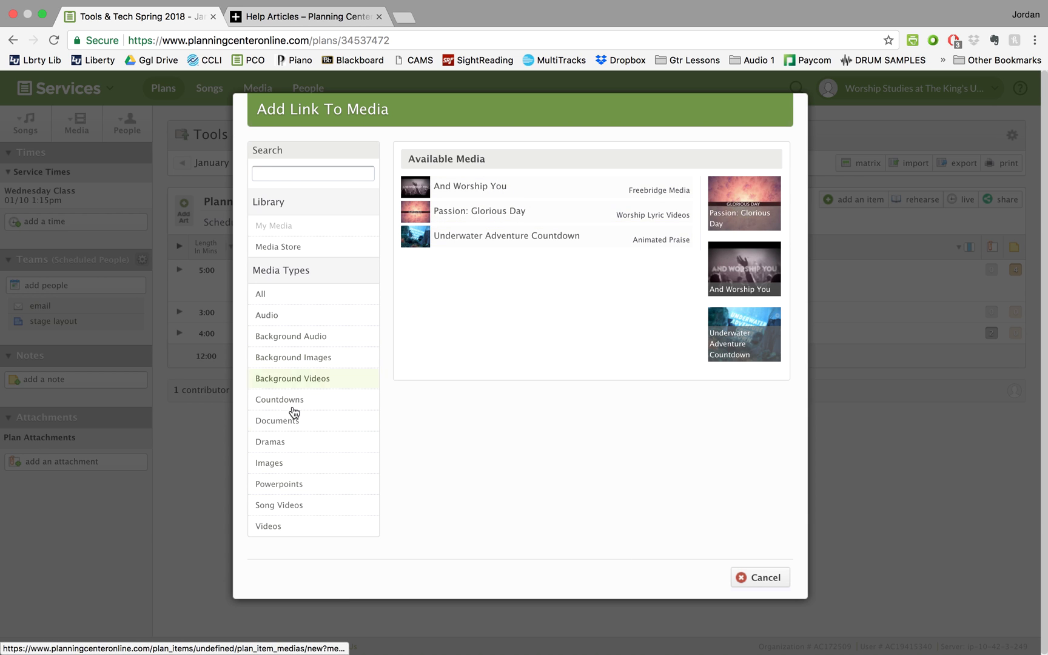
left_click(302, 489)
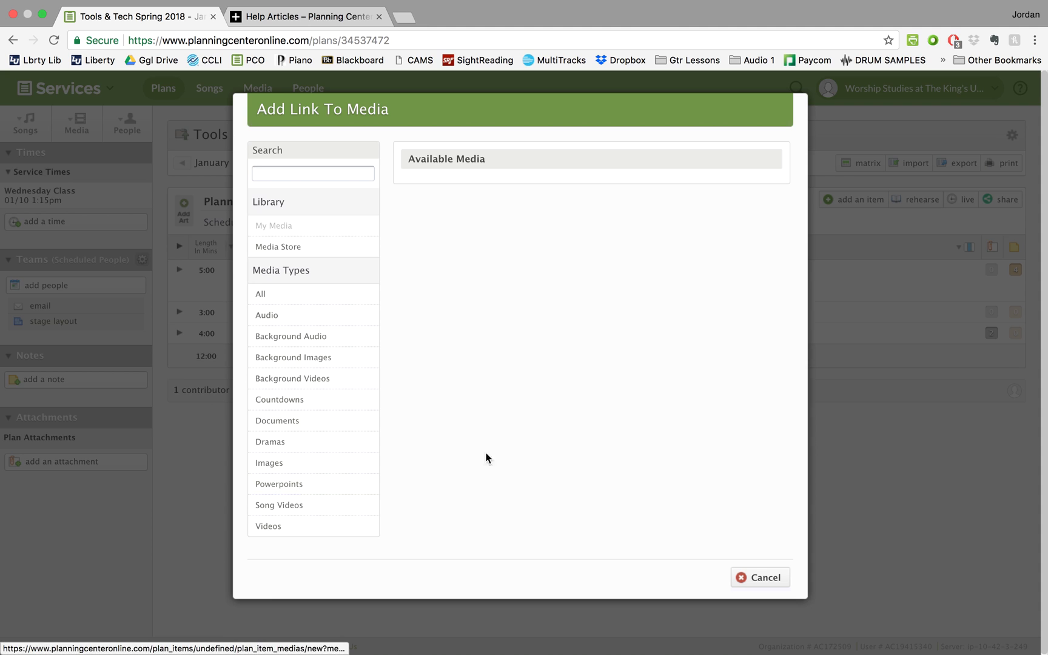
left_click(762, 581)
left_click(785, 510)
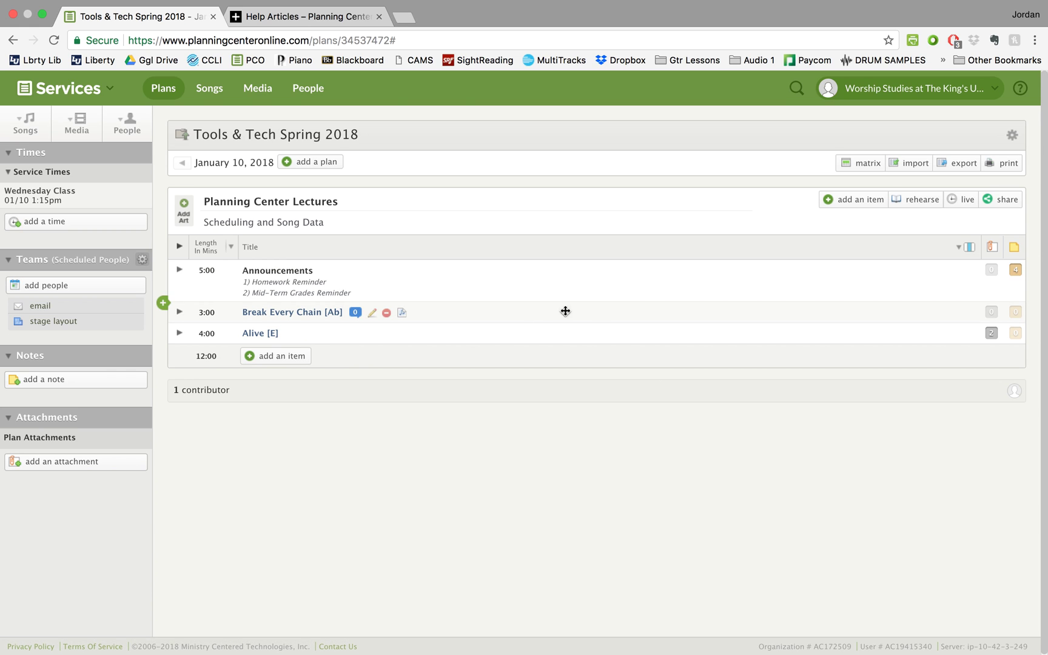
Add a header titled "INTRODUCTION" and move it above the Announcements item.
left_click(266, 357)
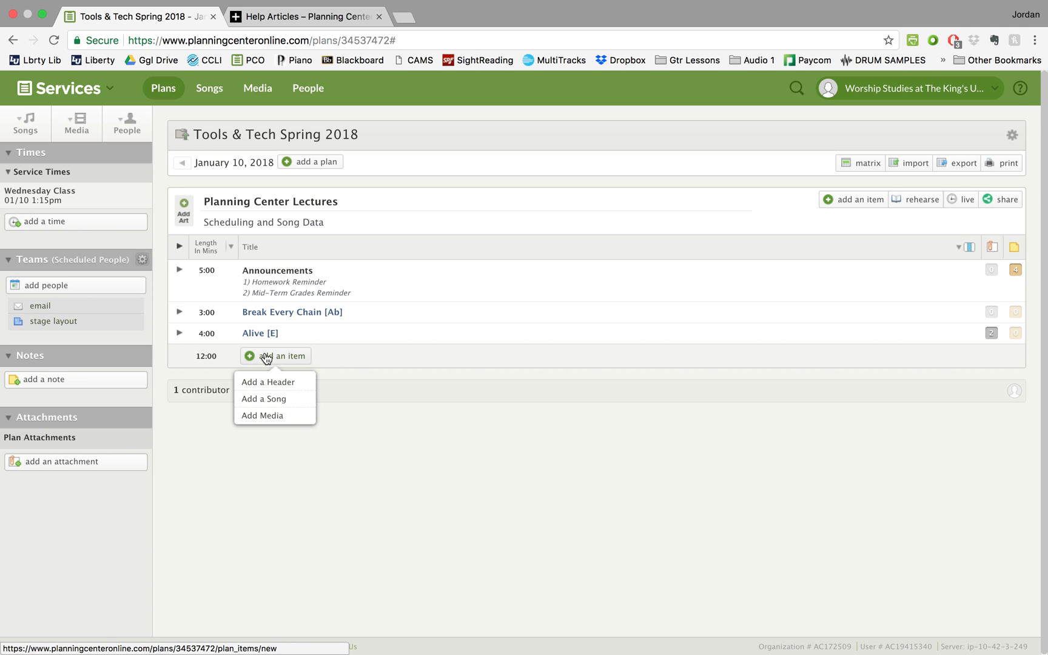
left_click(265, 381)
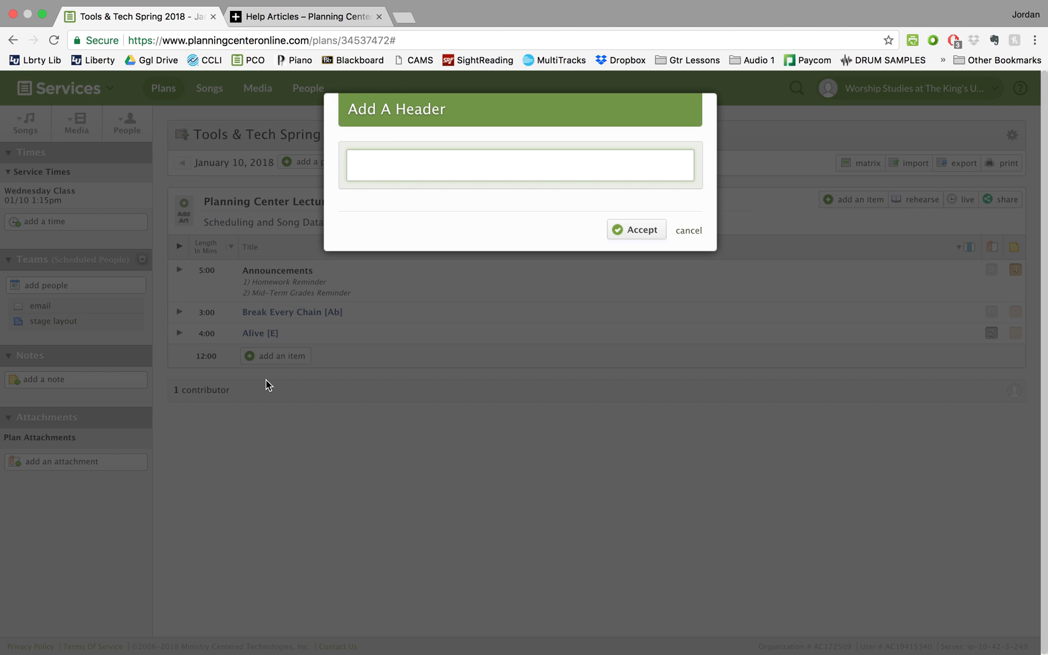
type("INTRO")
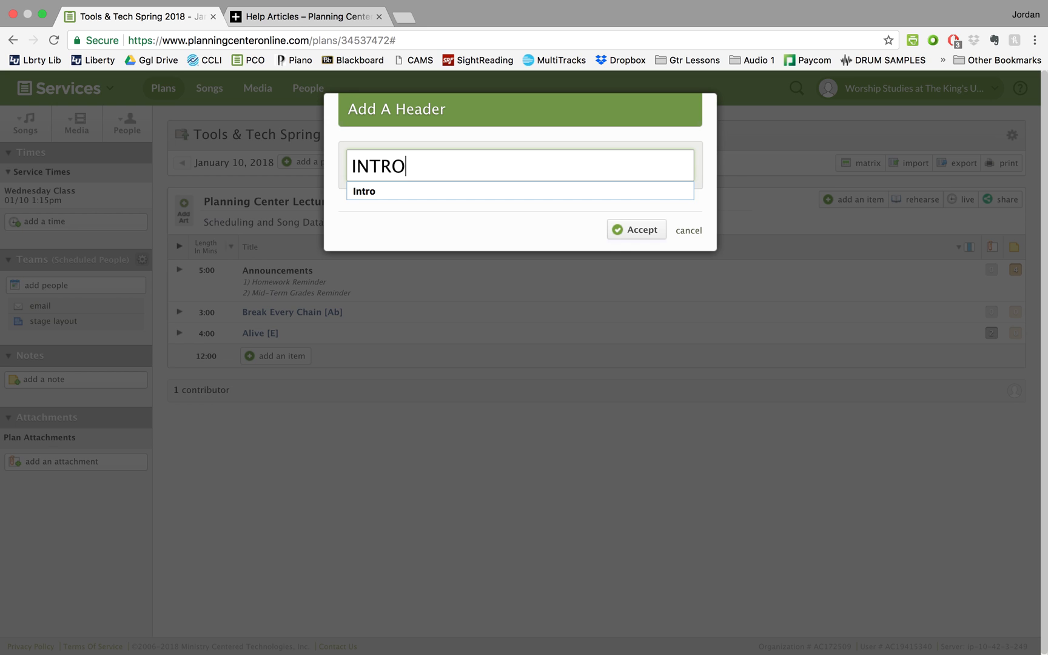
type("DUCTION")
left_click(640, 221)
left_click_drag(224, 350, 246, 268)
left_click(251, 377)
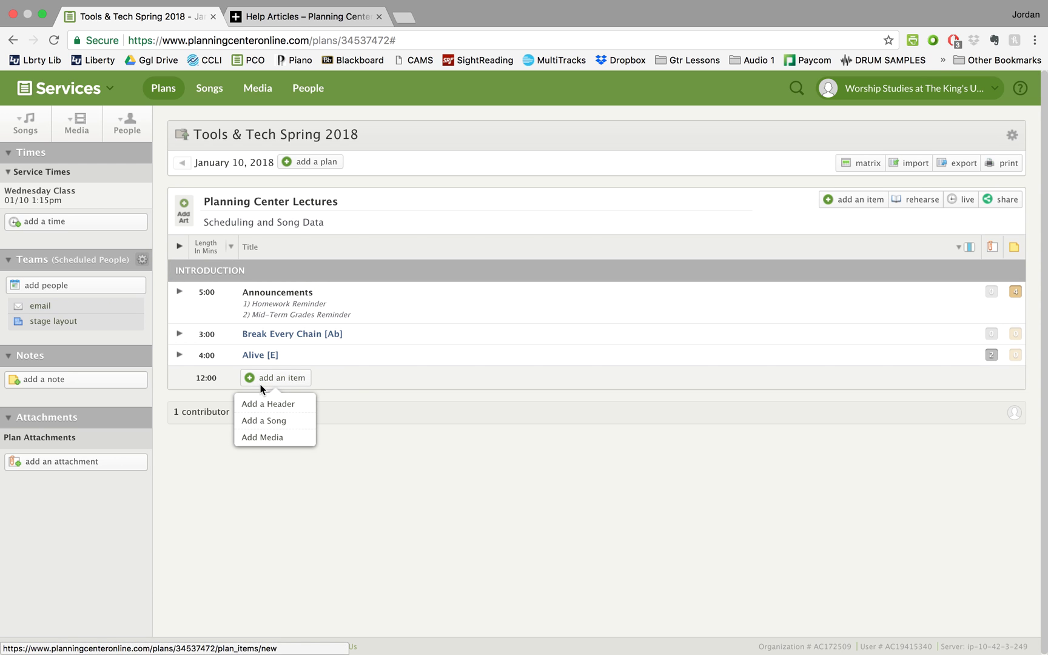
Add a header titled "WORSHIP" at the end of the plan, below Alive.
left_click(268, 404)
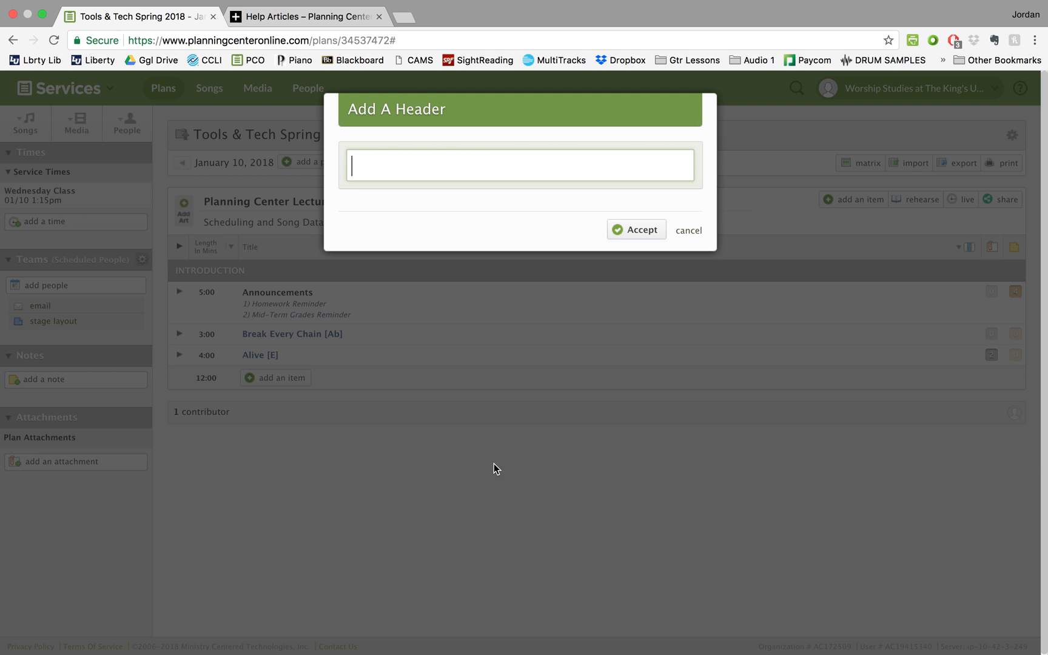
type("WORSHIP B")
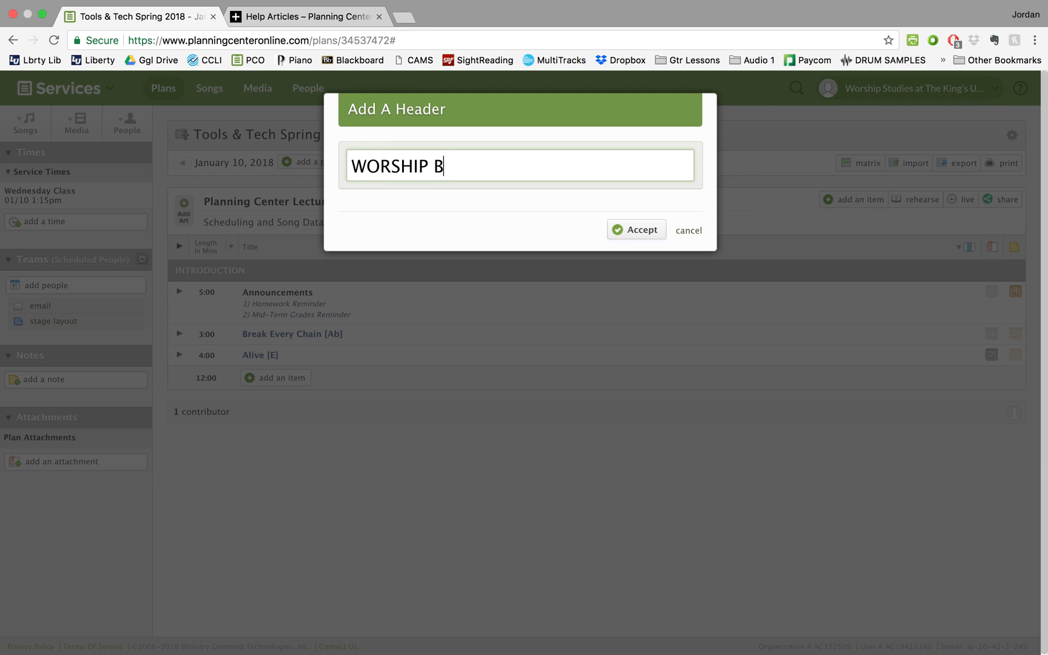
key("BackSpace")
key("Return")
Add a header titled "OFFERING" at the end of the plan, and move the WORSHIP header above Break Every Chain.
left_click(297, 401)
left_click(268, 426)
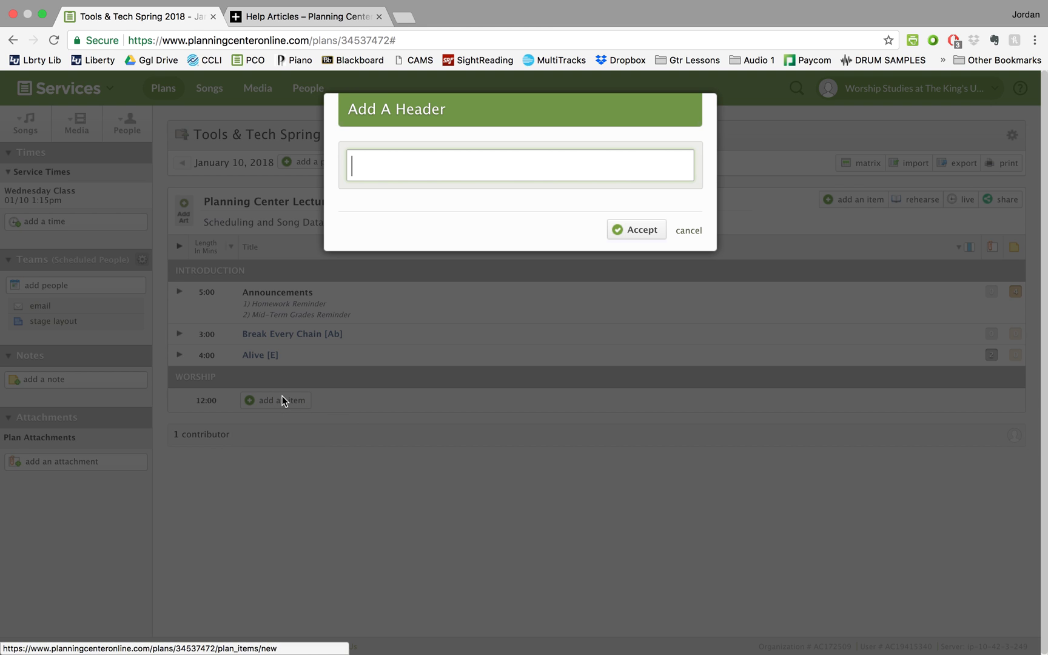
type("ERVIC")
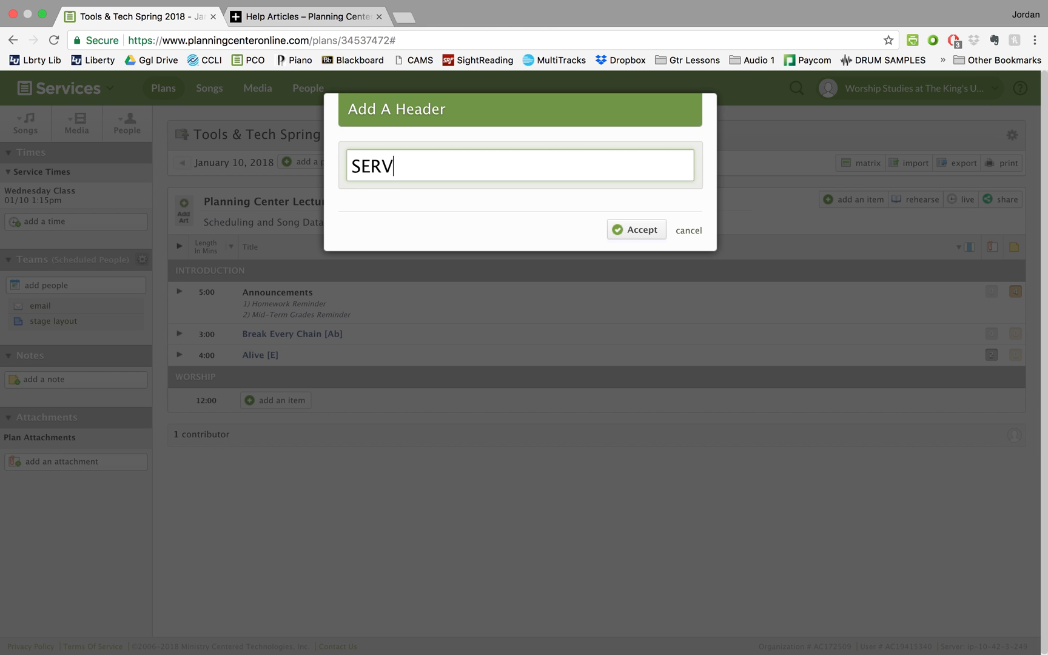
key("BackSpace")
key("BackSpace")
key("BackSpace")
type("MON")
key("BackSpace")
key("BackSpace")
key("BackSpace")
key("BackSpace")
key("BackSpace")
key("BackSpace")
type("OFFERING")
key("Return")
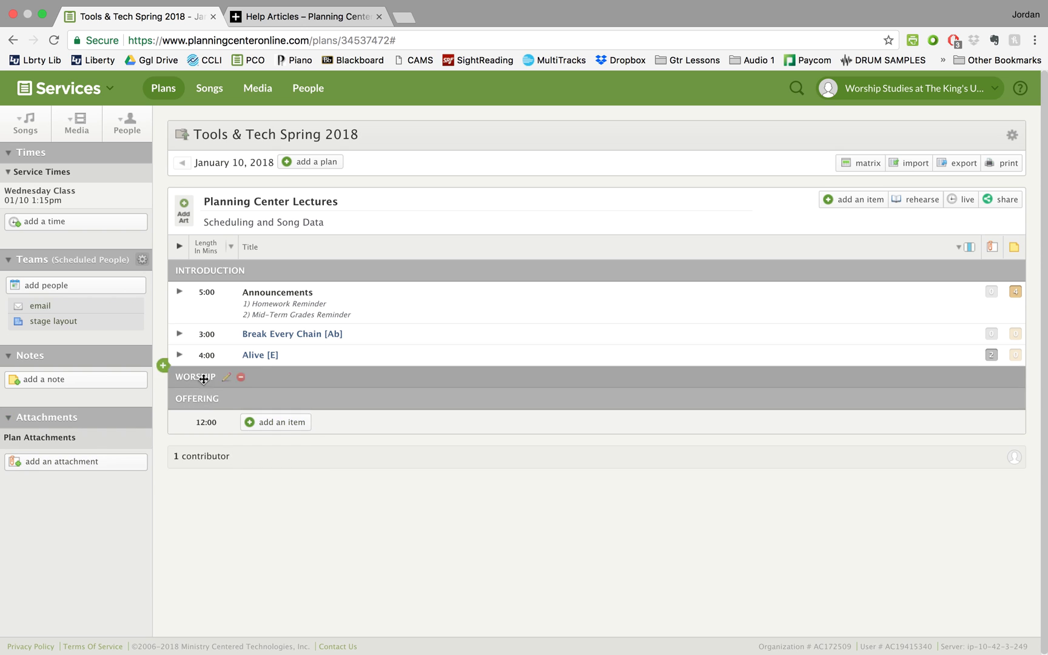
left_click_drag(196, 377, 196, 335)
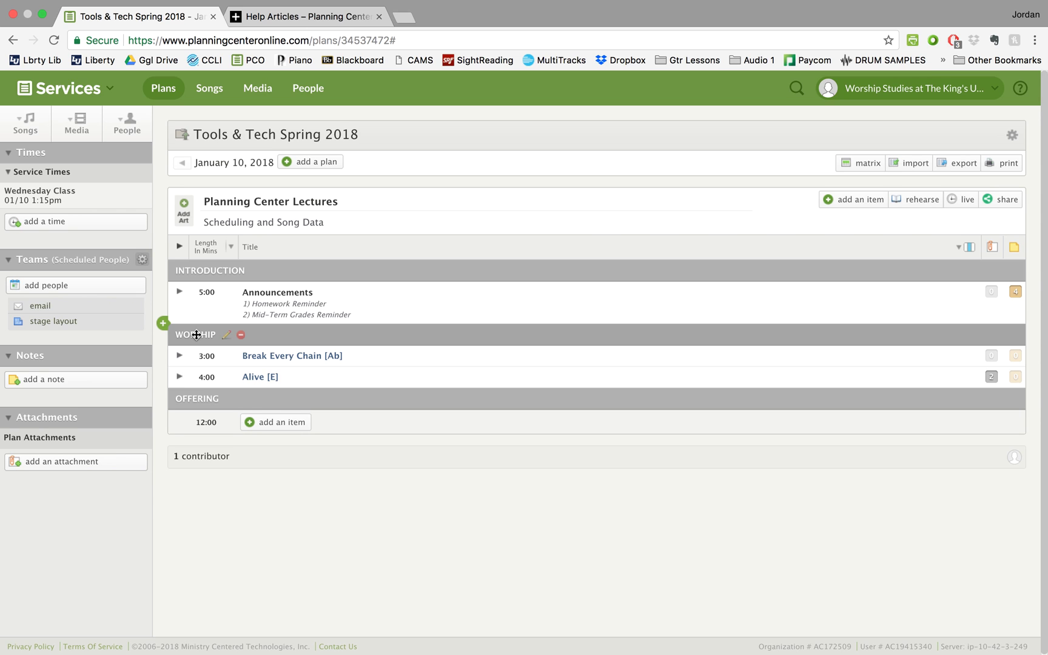
Add a header titled "NEW" below OFFERING and delete it from the plan.
type("h")
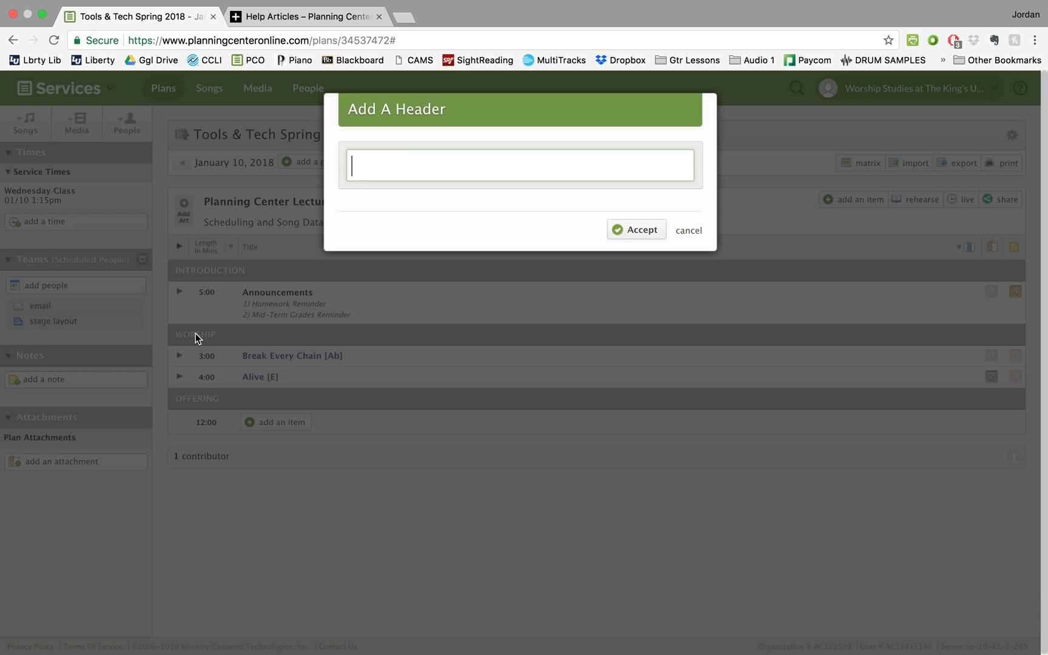
type("NEW")
key("Return")
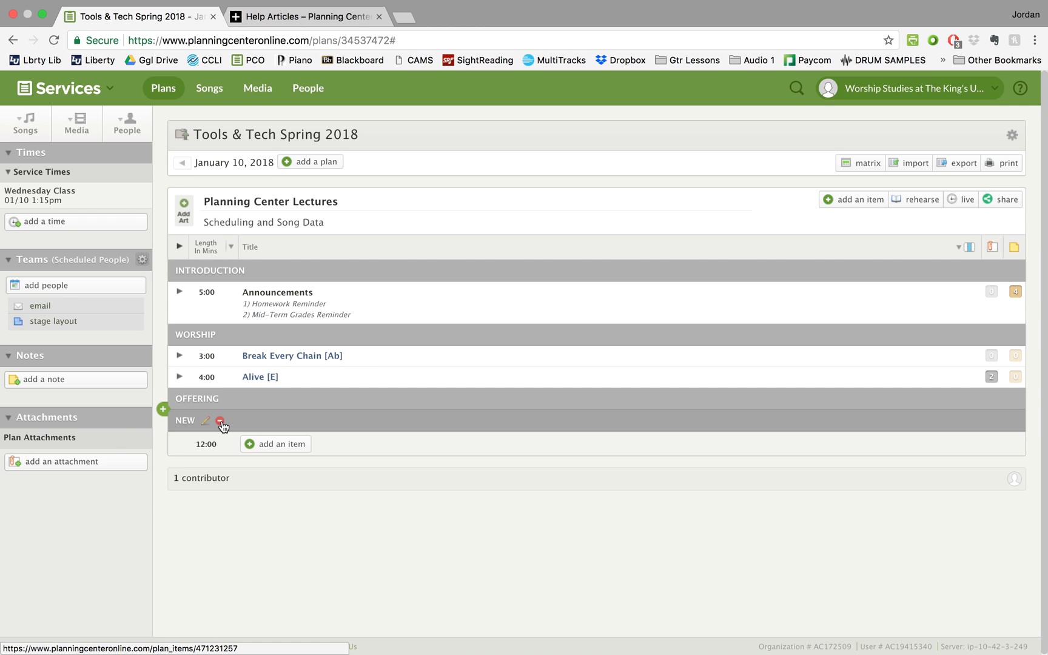
left_click(220, 421)
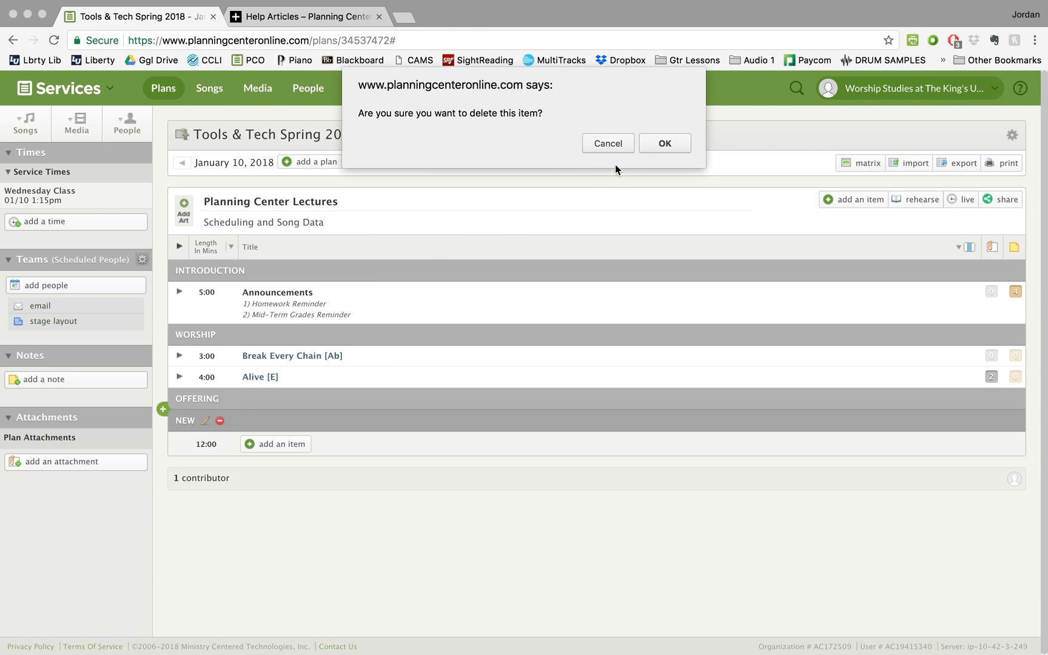
left_click(665, 137)
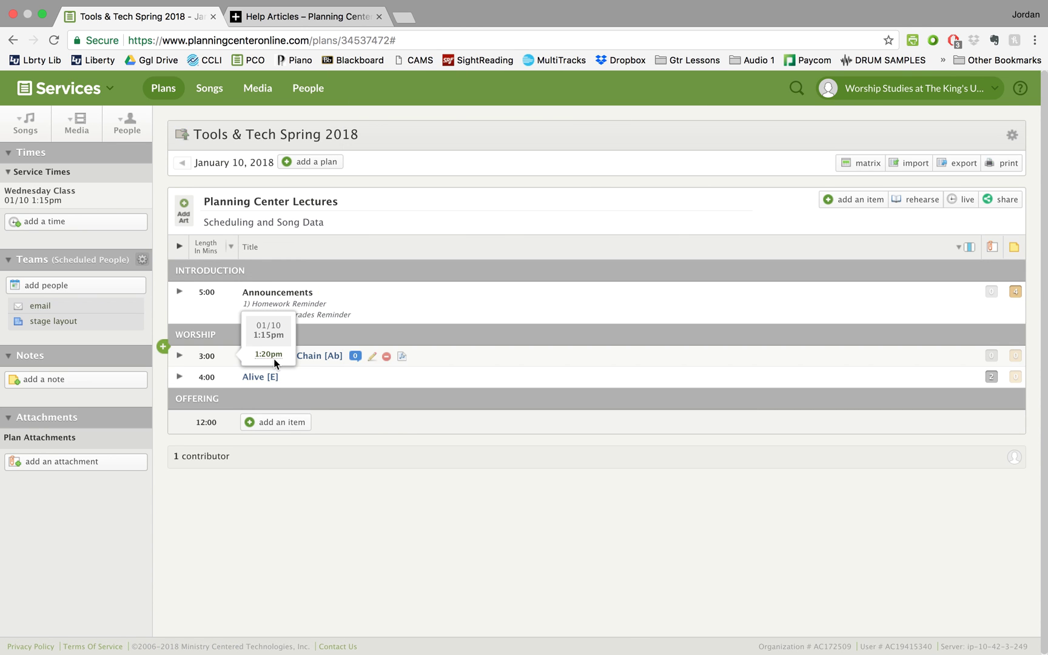
Start a new item between Break Every Chain and Alive, converting it to a header, and cancel it.
mouse_move(228, 377)
left_click(164, 368)
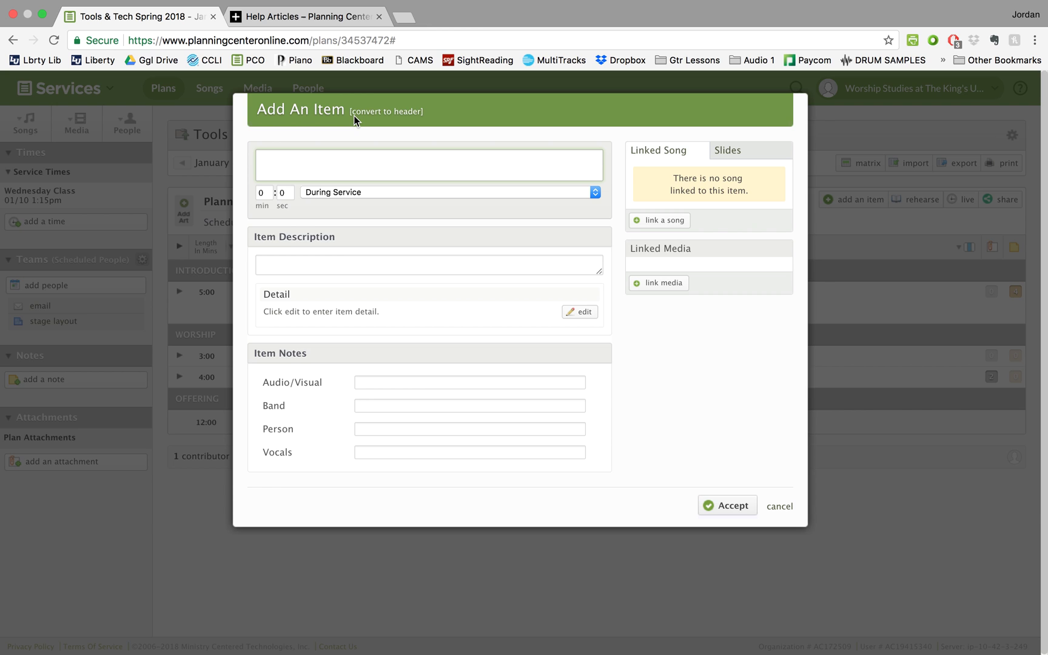
left_click(390, 112)
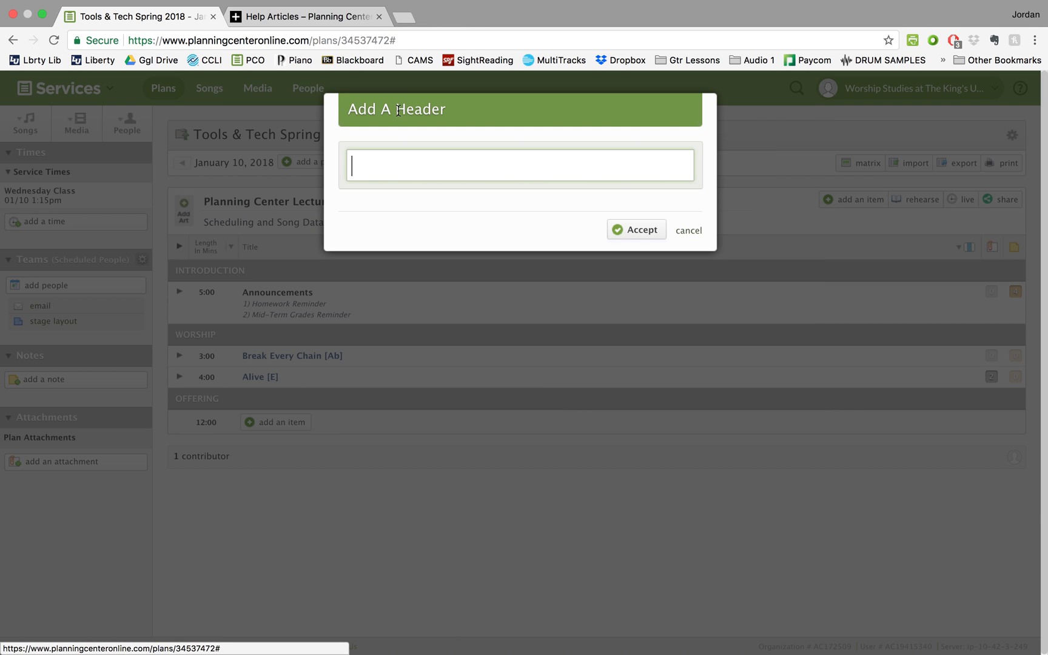
left_click(691, 231)
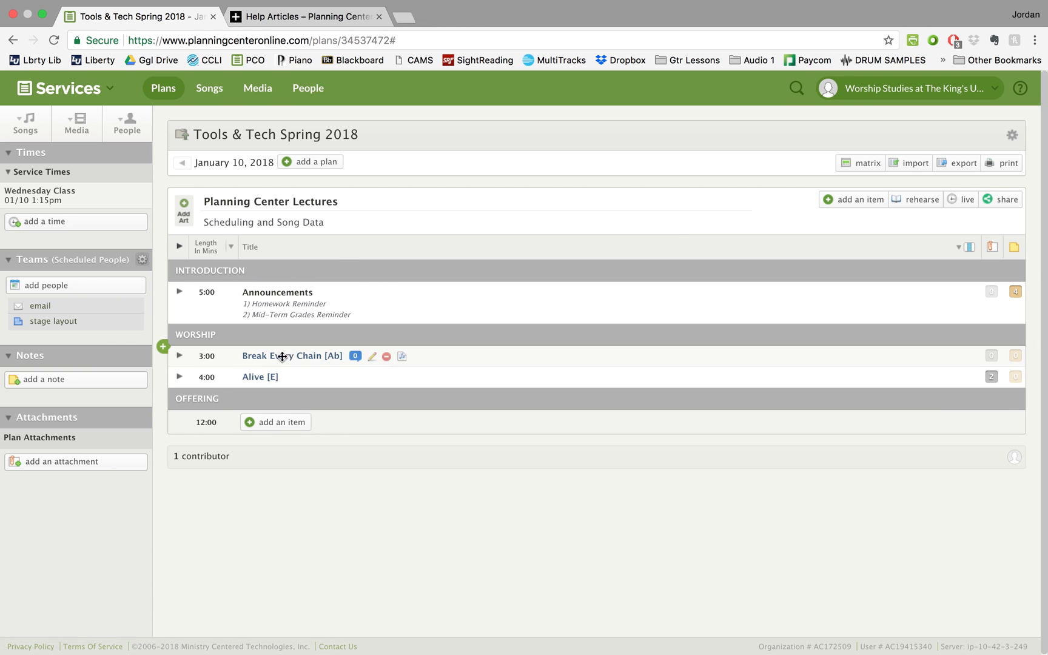
Start a new item between Break Every Chain and Alive and browse the library songs available to link to it.
left_click(163, 367)
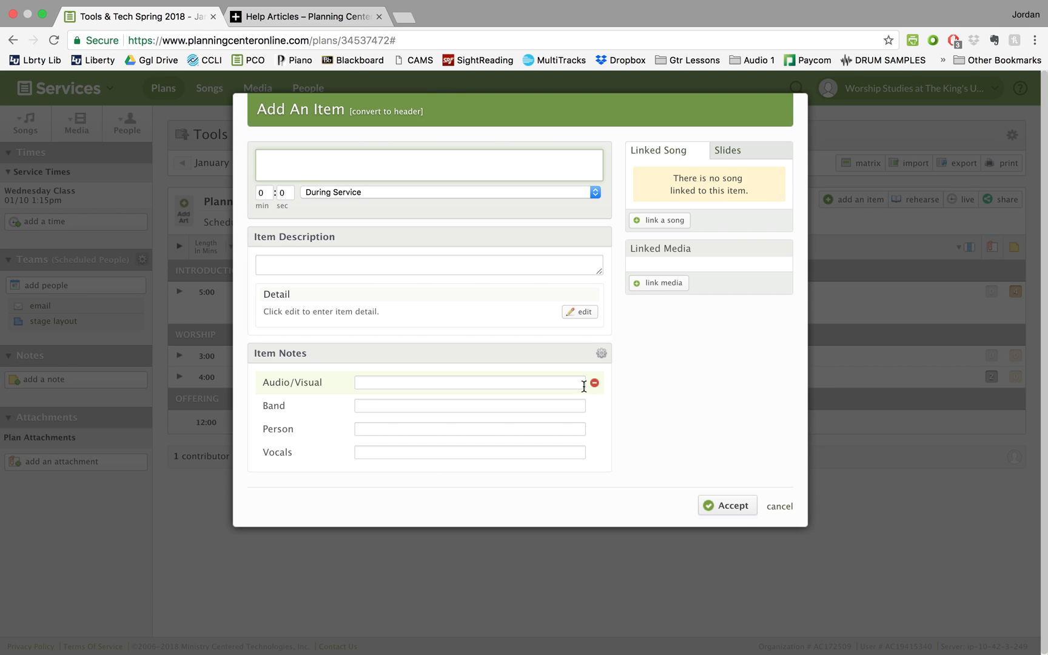
left_click(651, 221)
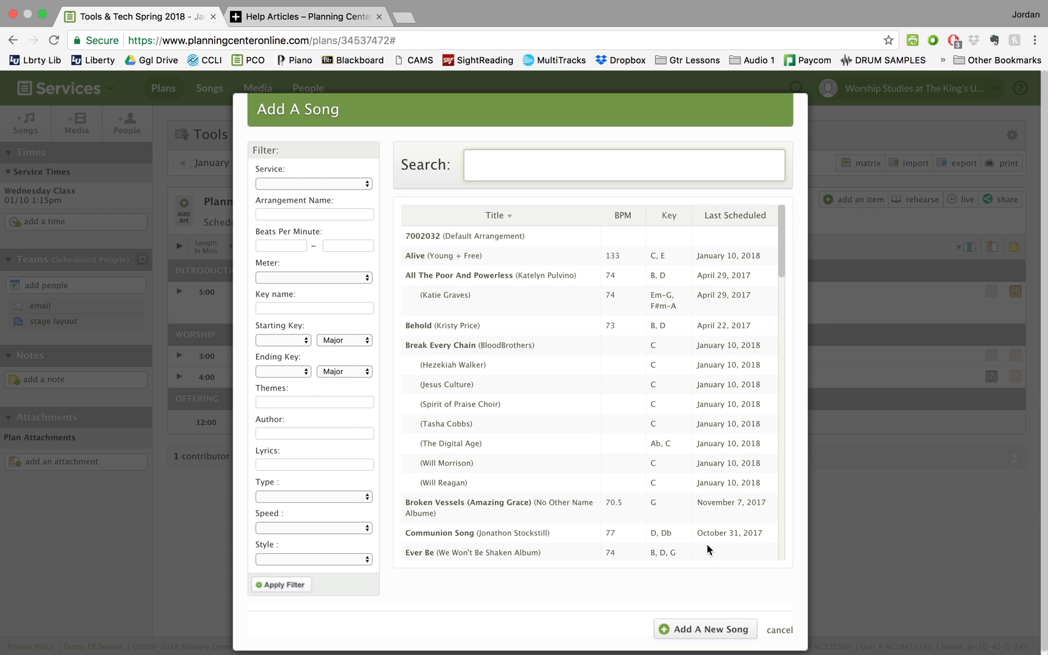
left_click(780, 631)
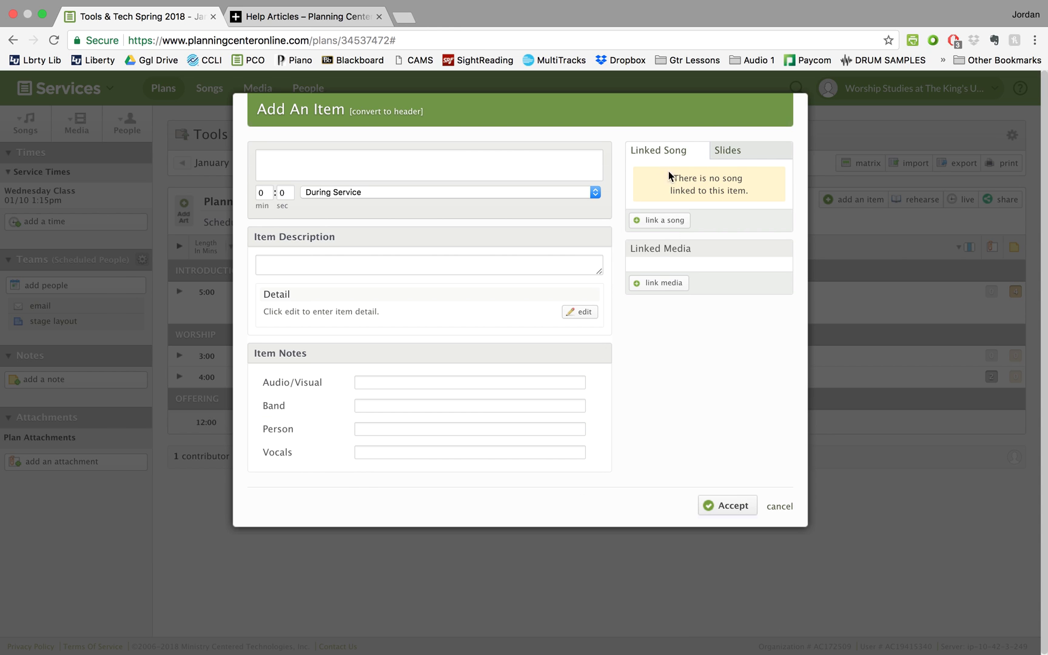
double_click(721, 231)
left_click(663, 220)
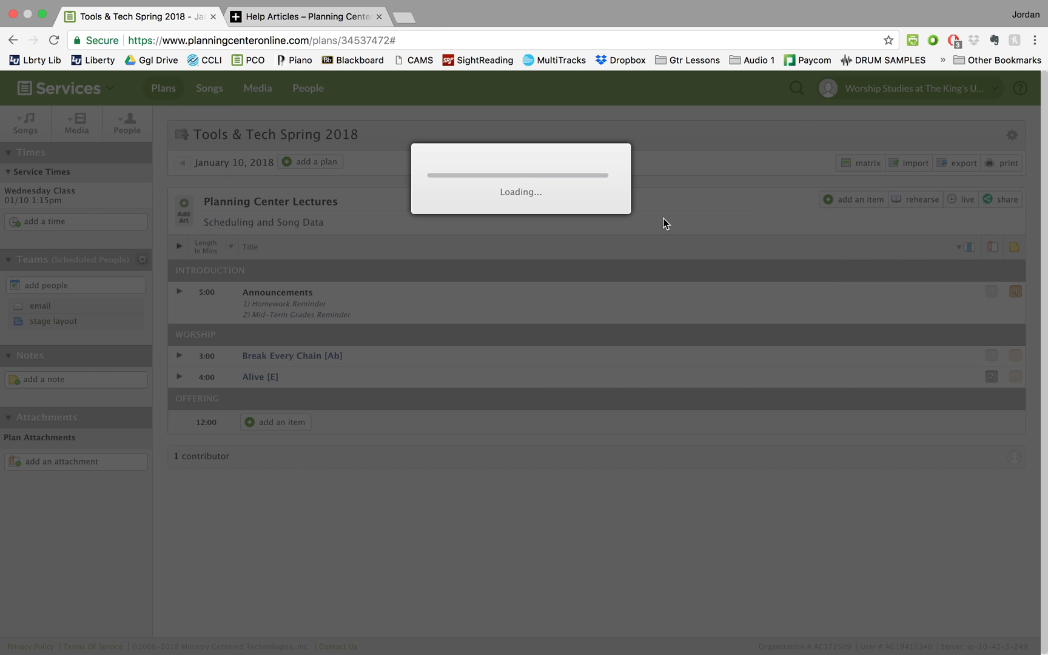
scroll(627, 418, "down", 15)
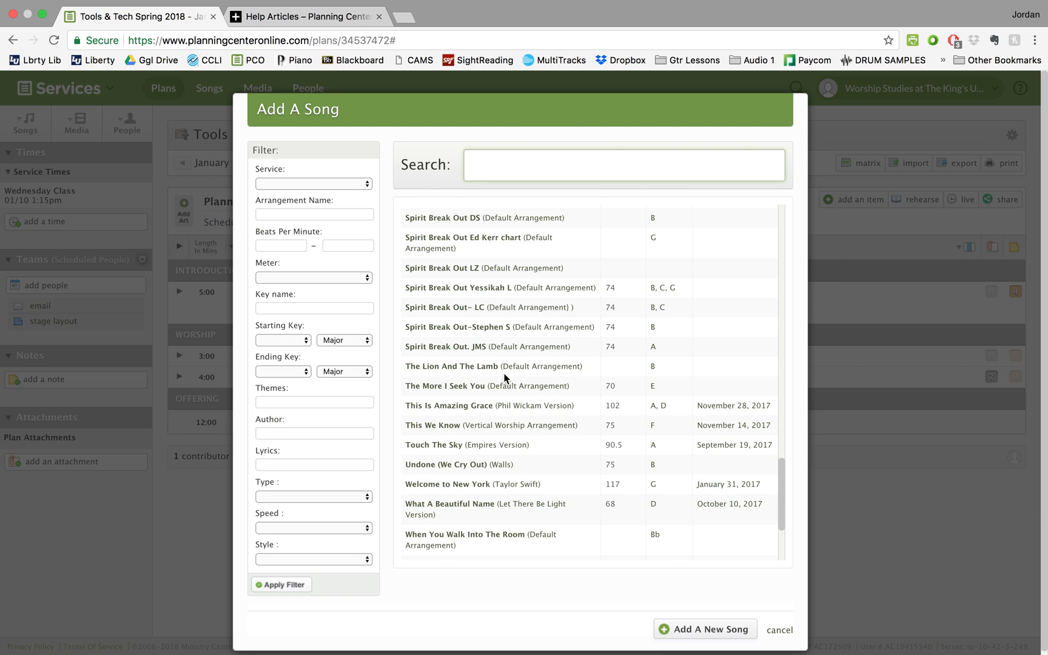
scroll(546, 364, "down", 5)
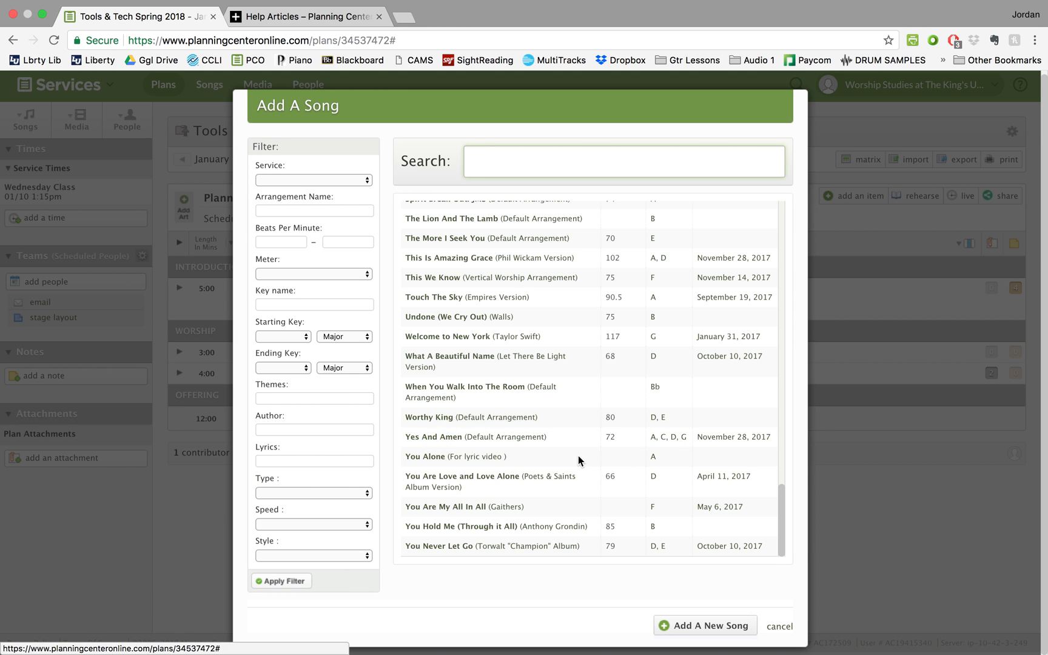
scroll(578, 460, "up", 15)
scroll(578, 455, "up", 3)
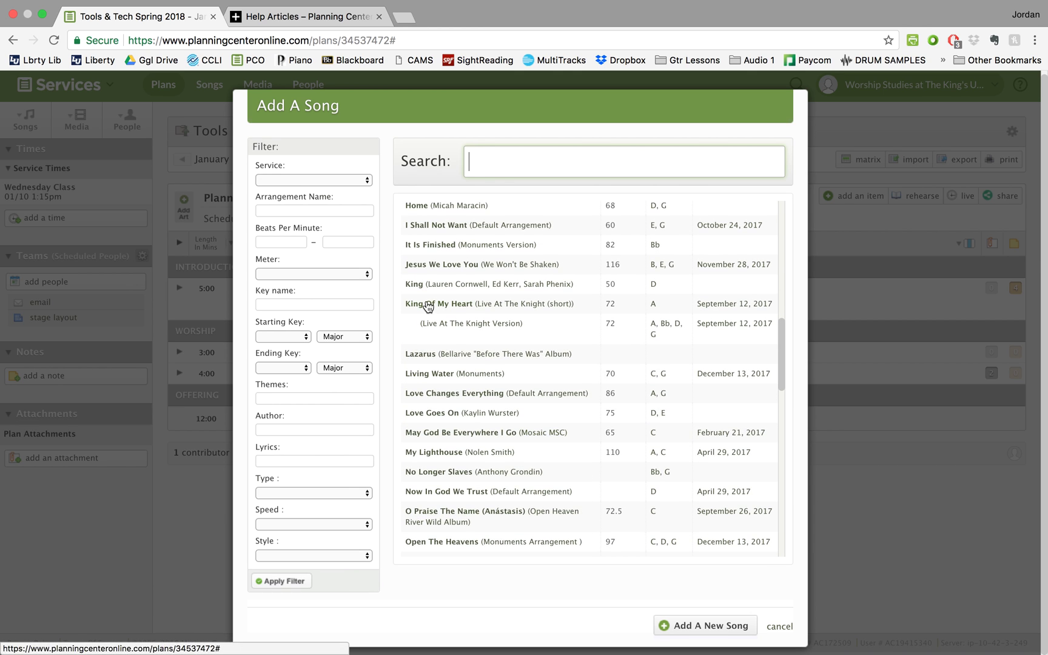